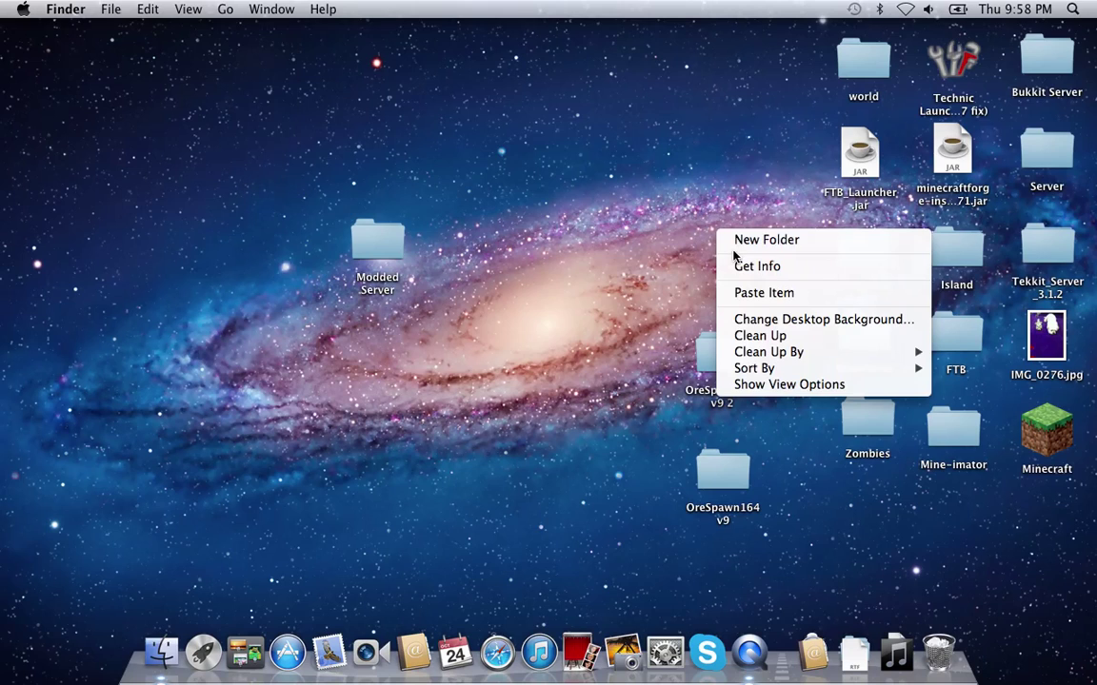
Step: Create a new desktop folder named Modded and arrange it beside the Modded Server folder
click(757, 241)
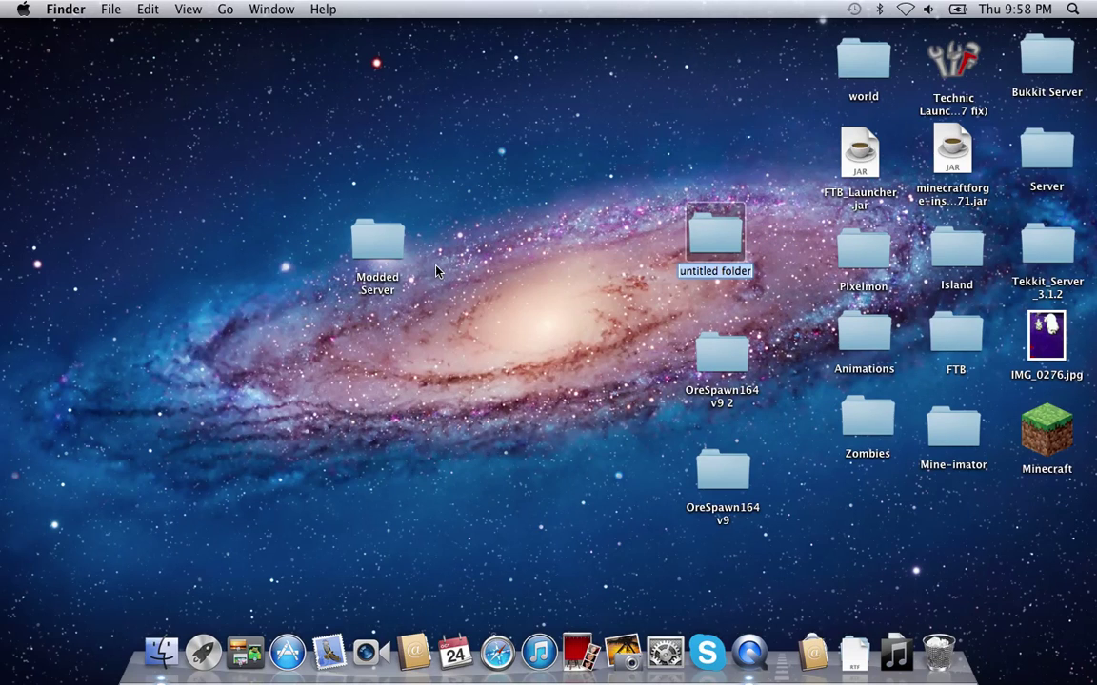
key(Return)
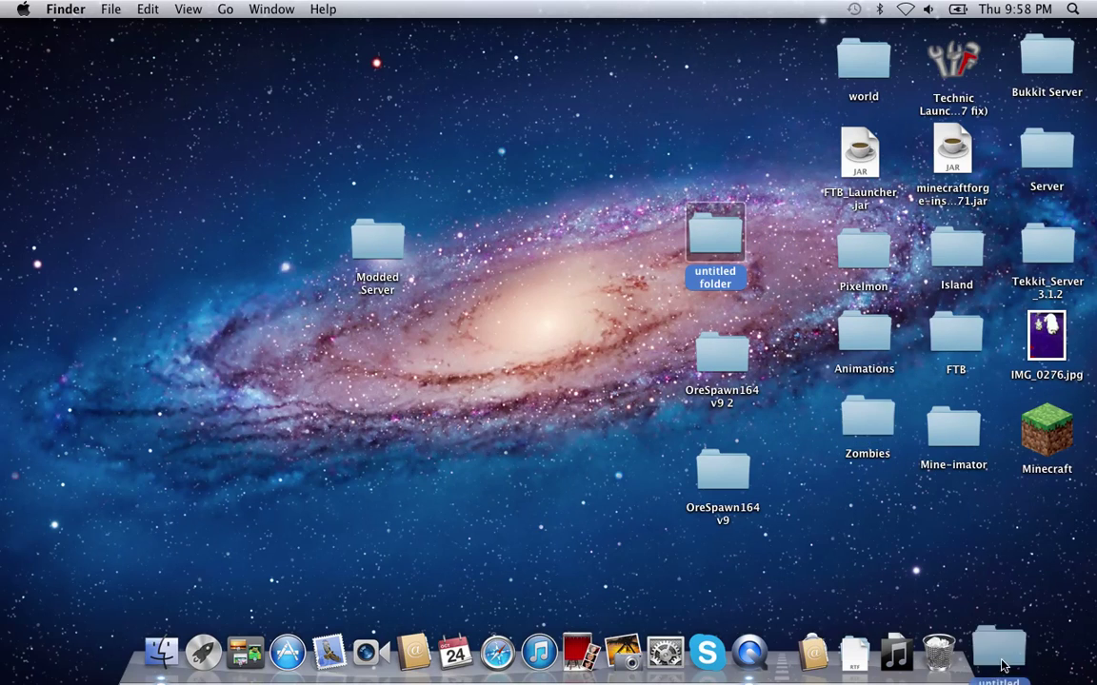
drag(707, 251, 696, 217)
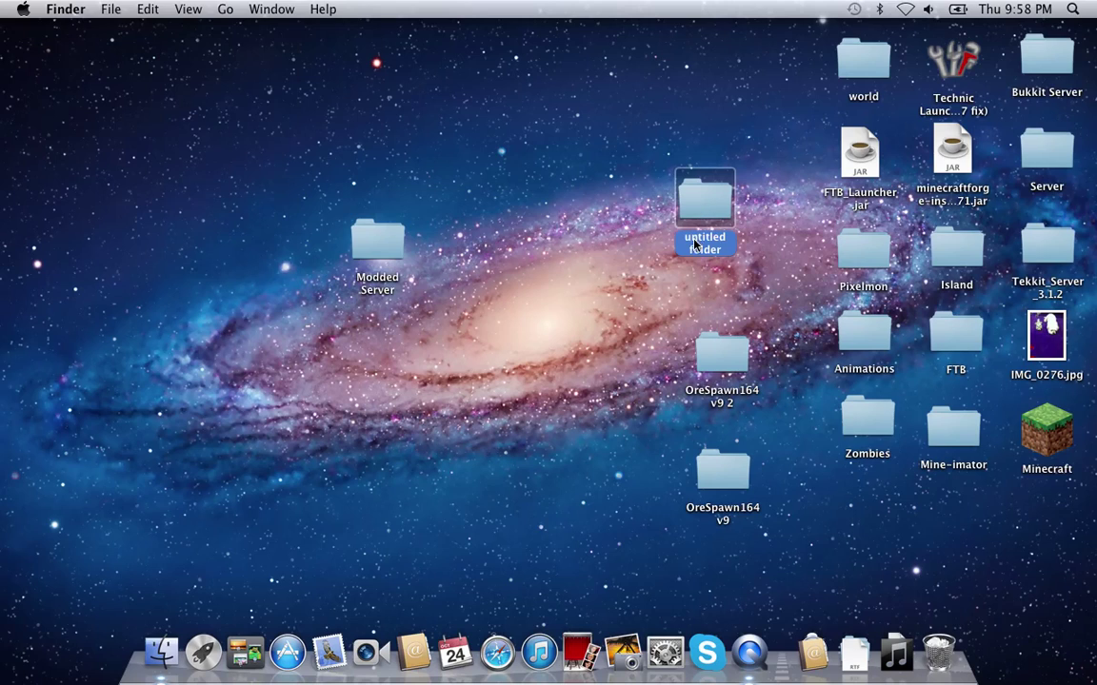
click(694, 245)
text(Modded)
key(Return)
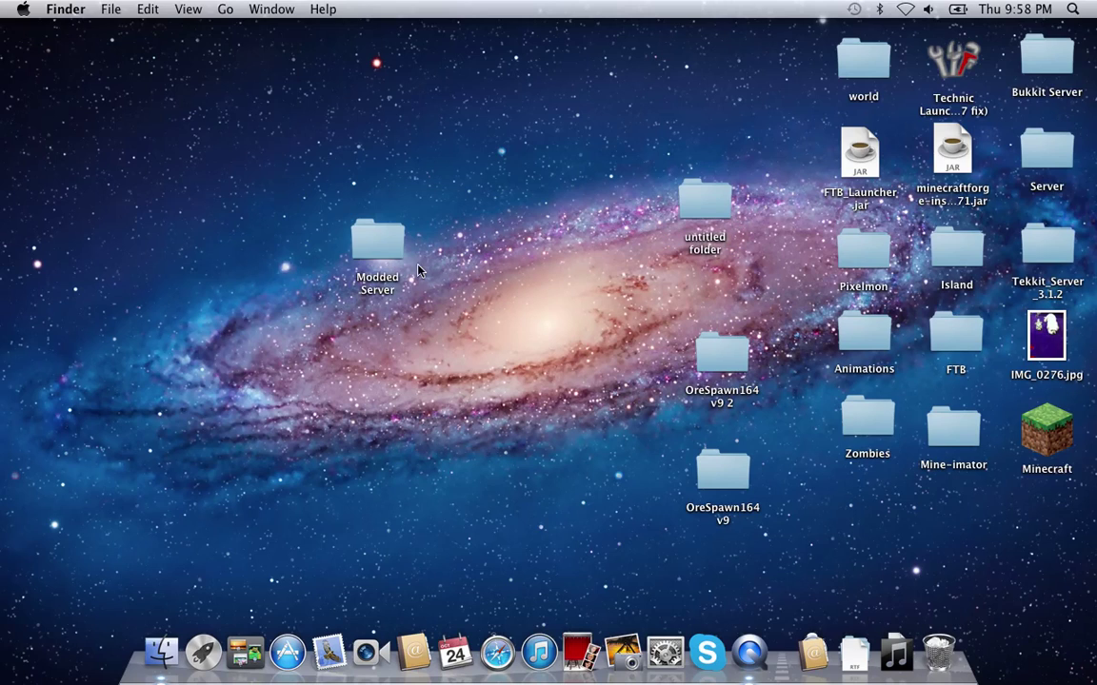
drag(379, 252, 534, 217)
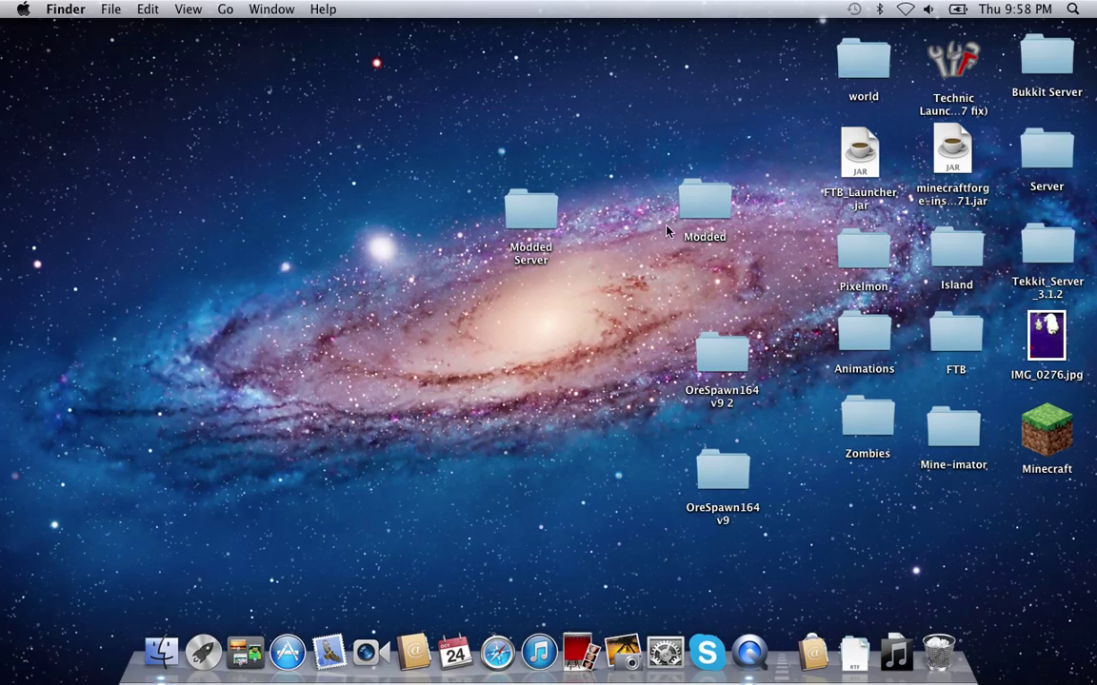
Step: Open the Modded folder to confirm it is empty, then select the Forge installer jar
double_click(707, 202)
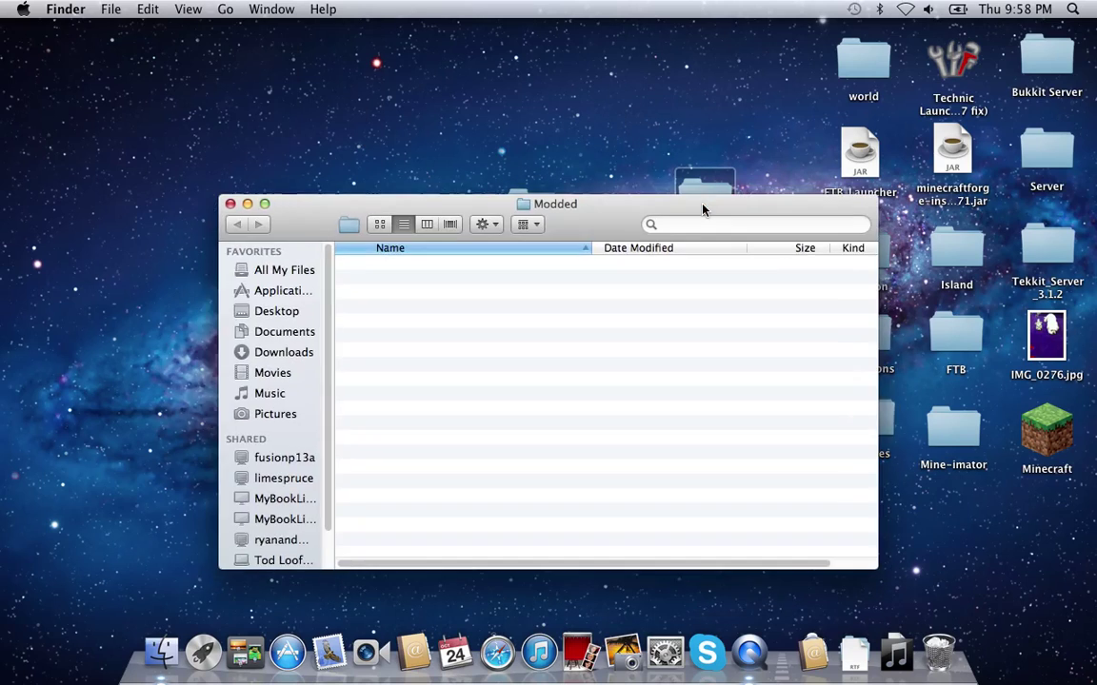
click(230, 204)
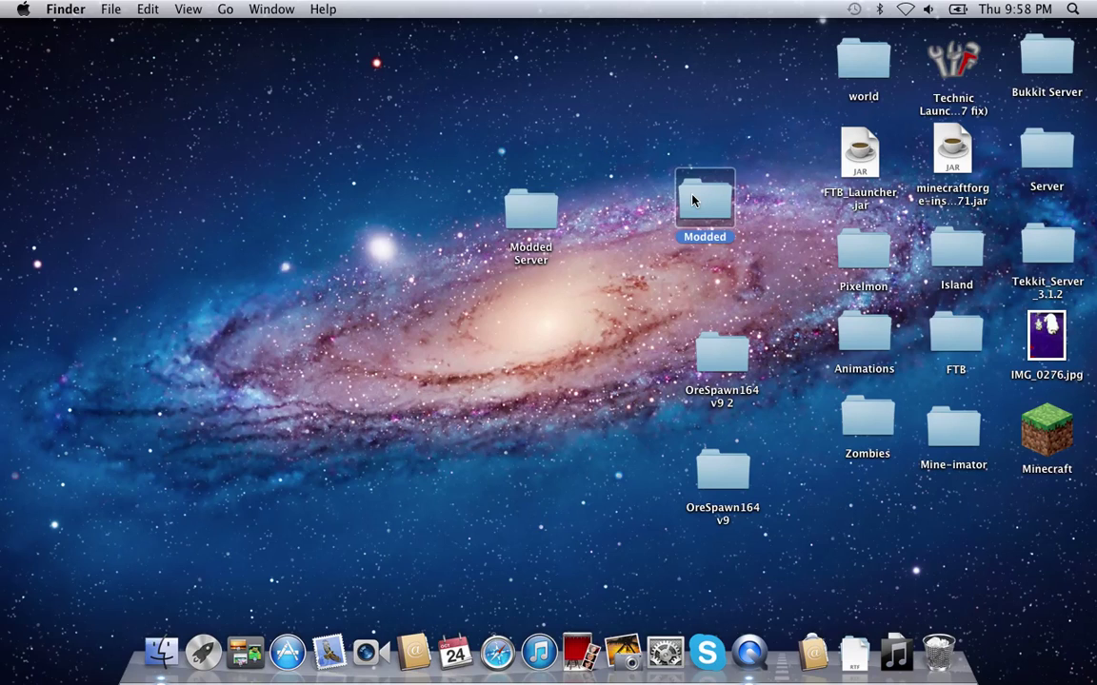
key(super+o)
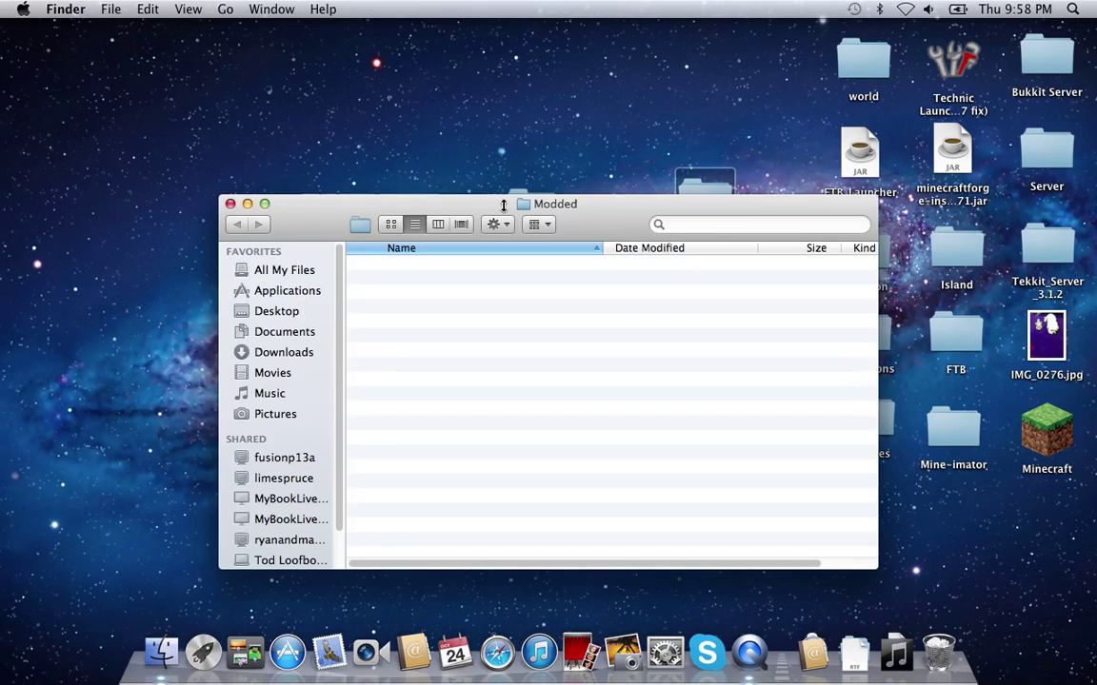
click(231, 202)
click(956, 143)
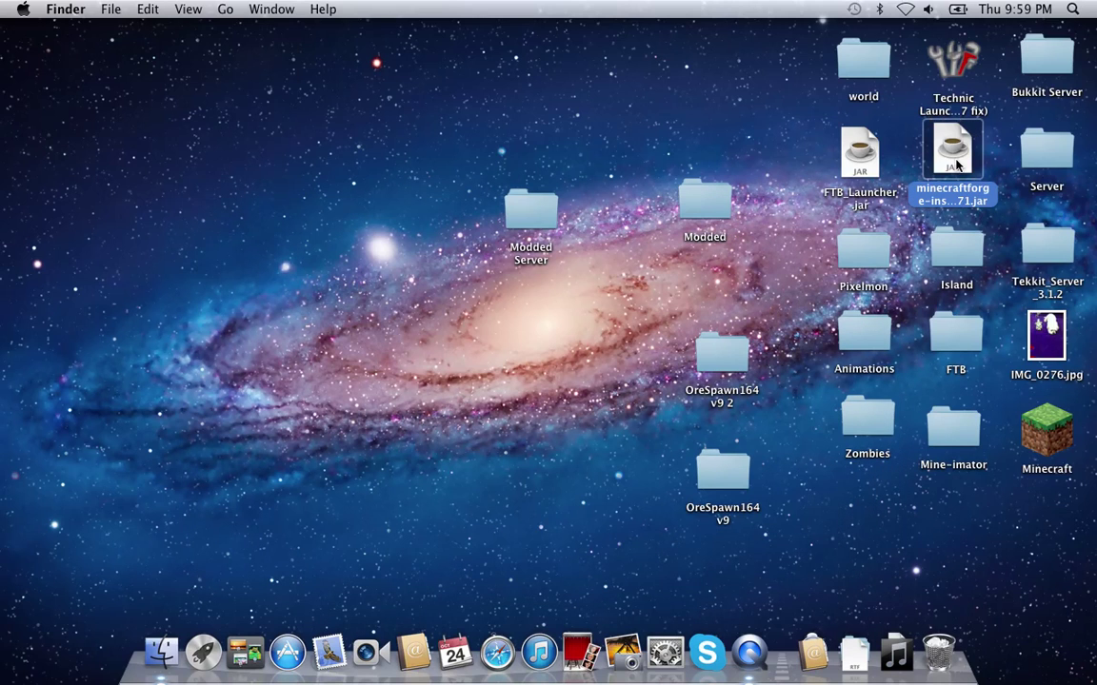
double_click(957, 165)
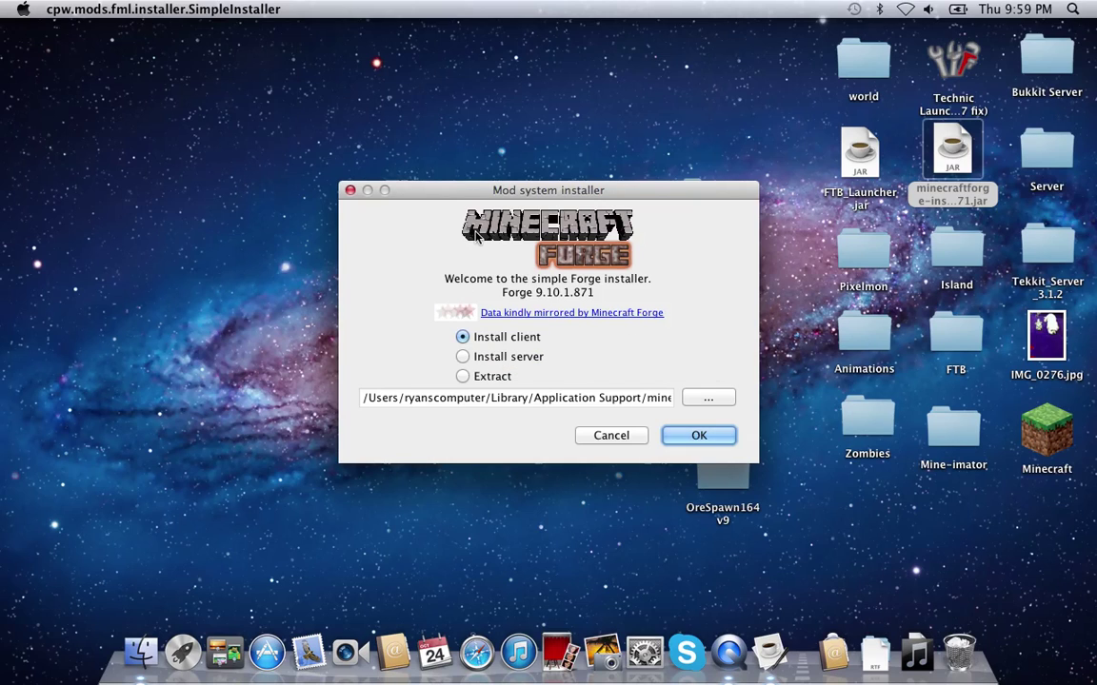
click(505, 359)
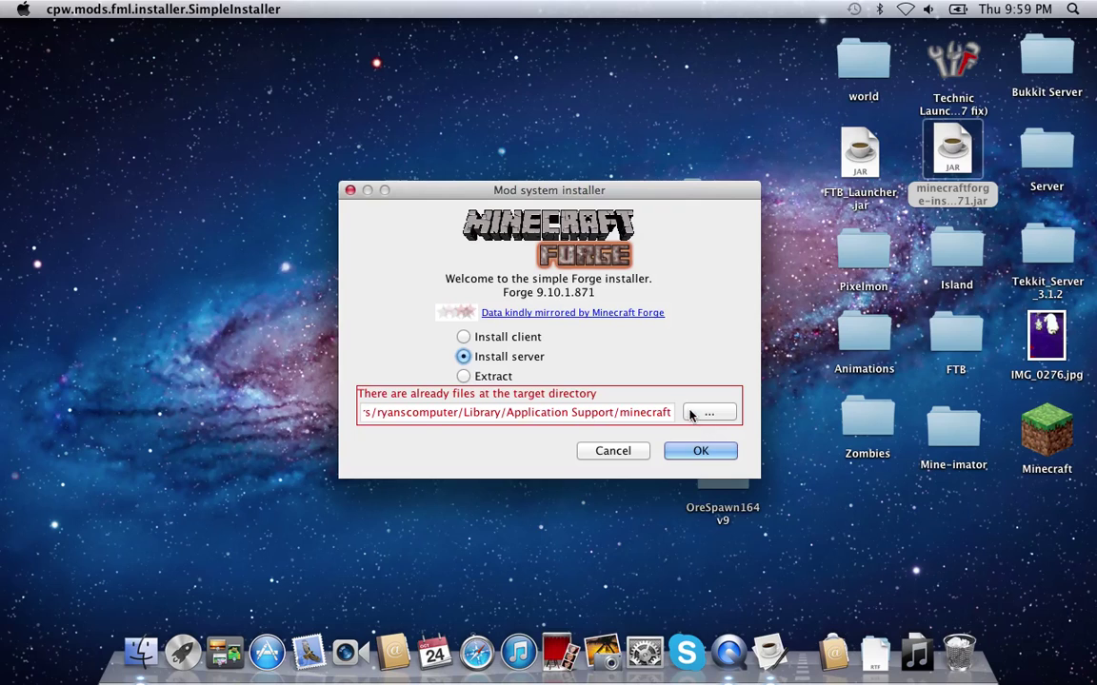
click(691, 414)
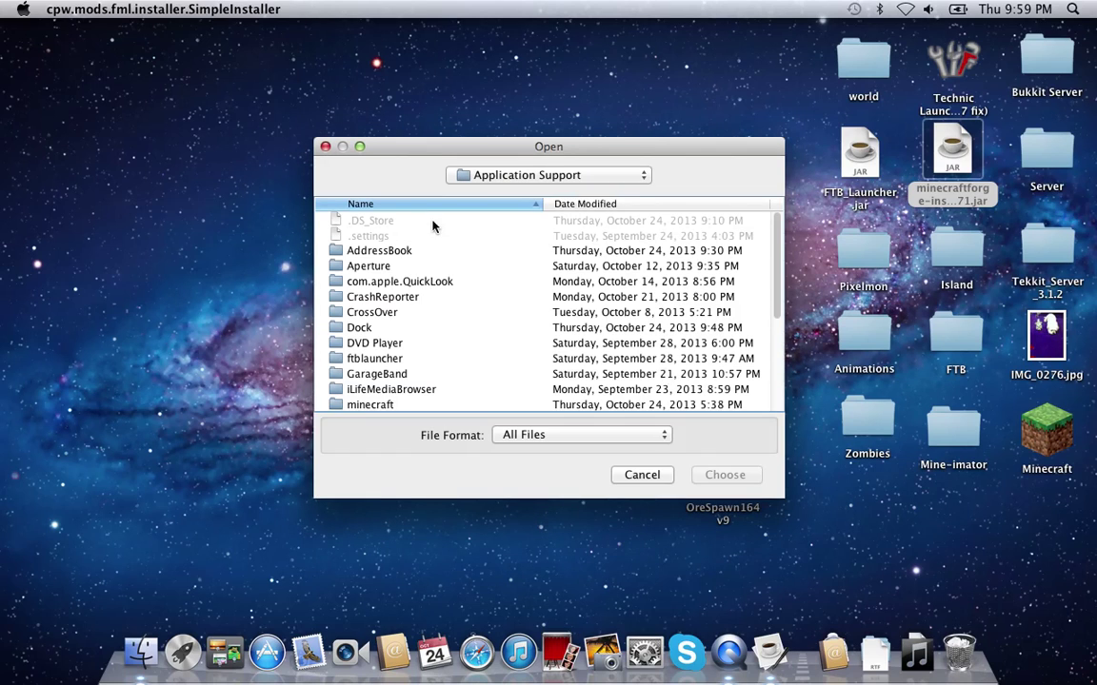
click(485, 177)
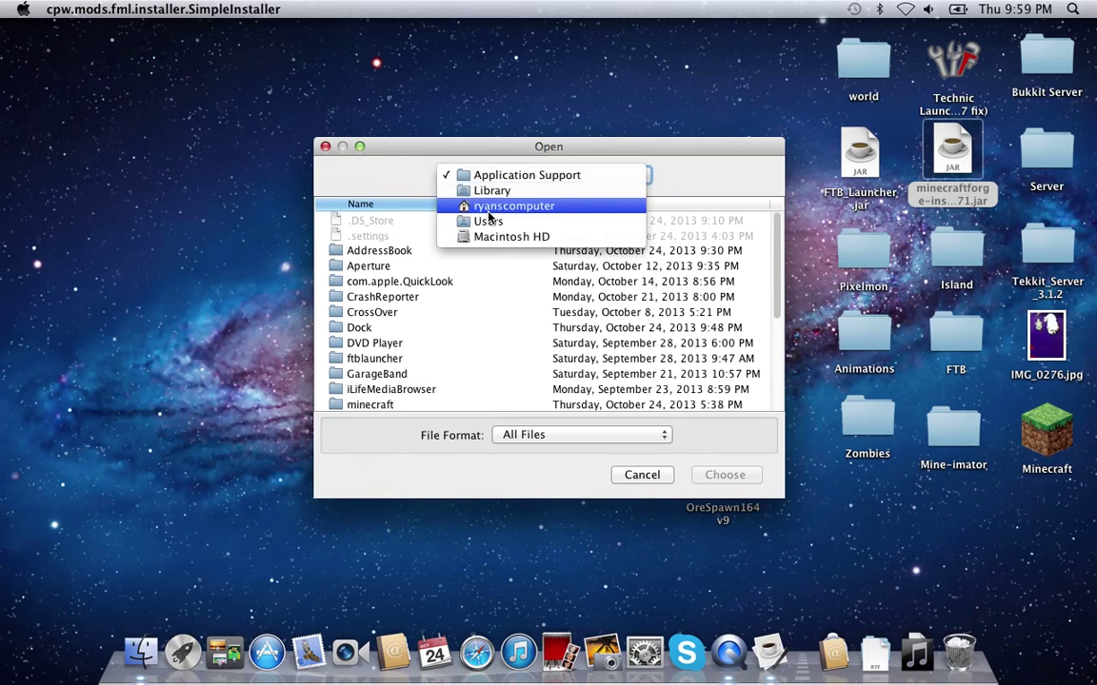
click(488, 209)
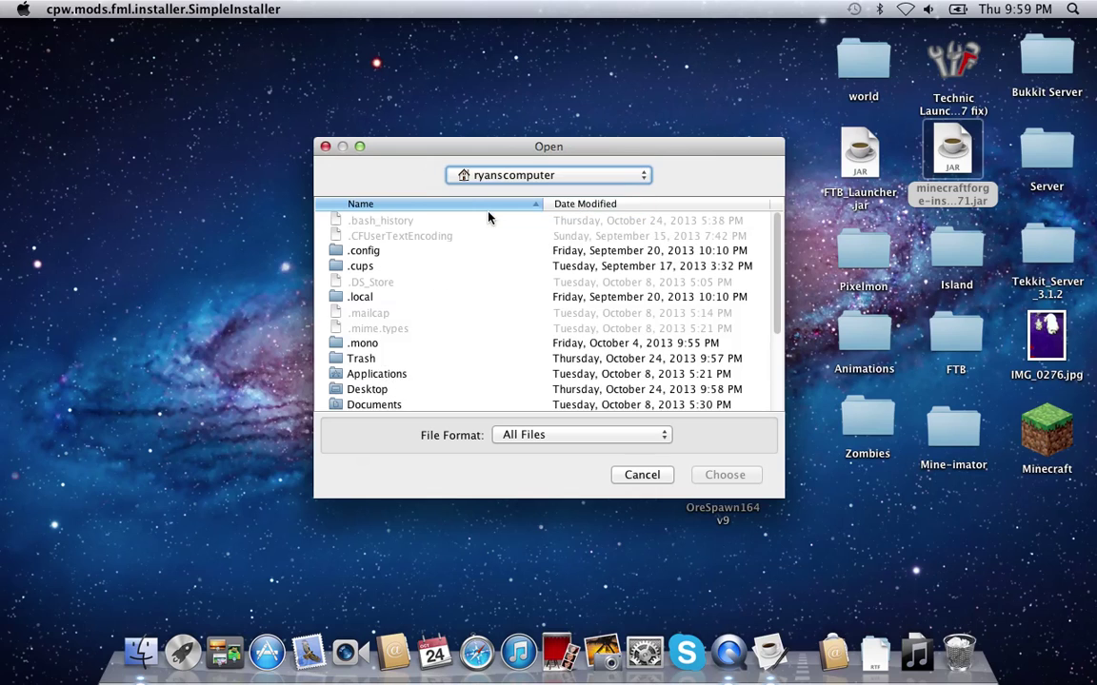
scroll(347, 380, down, 3)
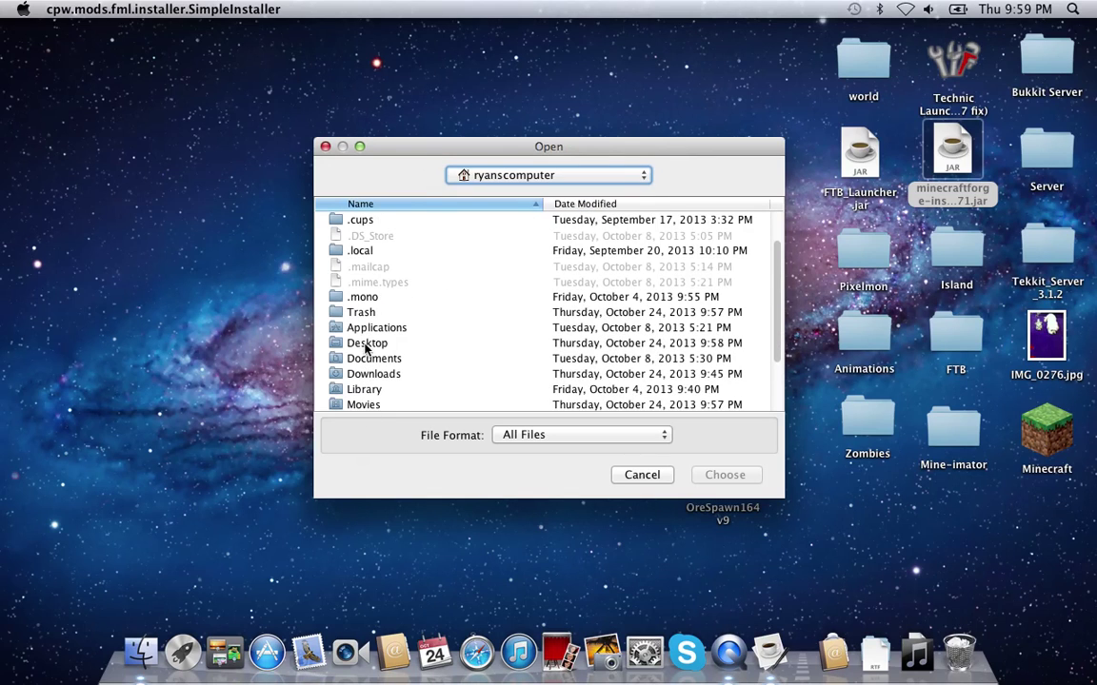
double_click(361, 345)
scroll(390, 304, down, 4)
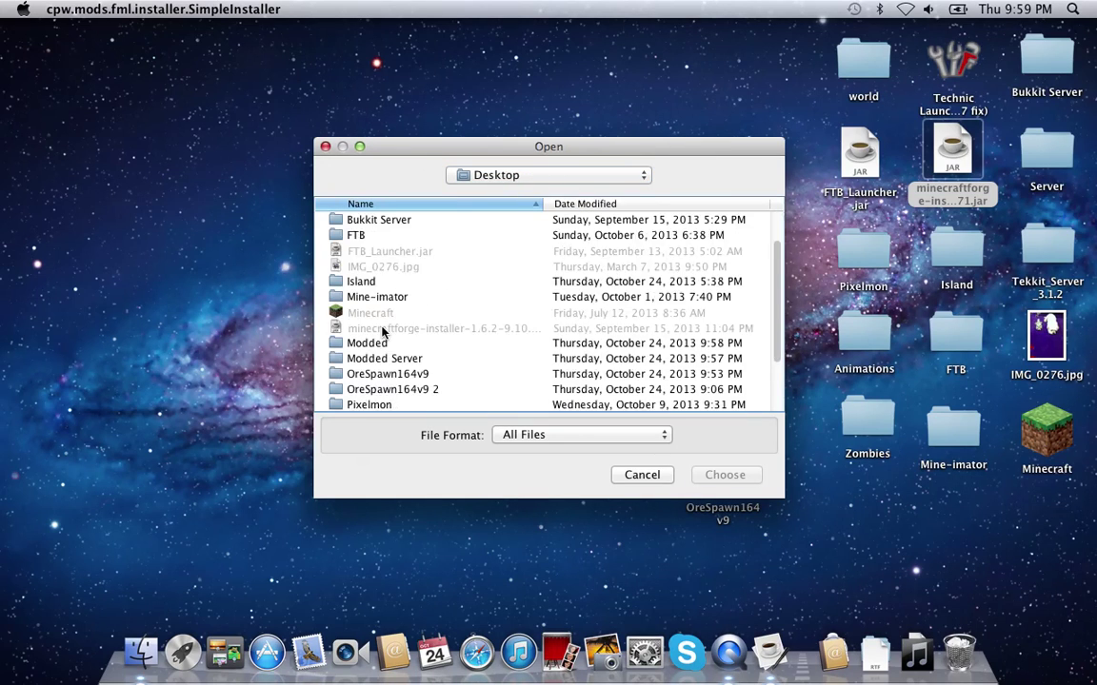
click(363, 328)
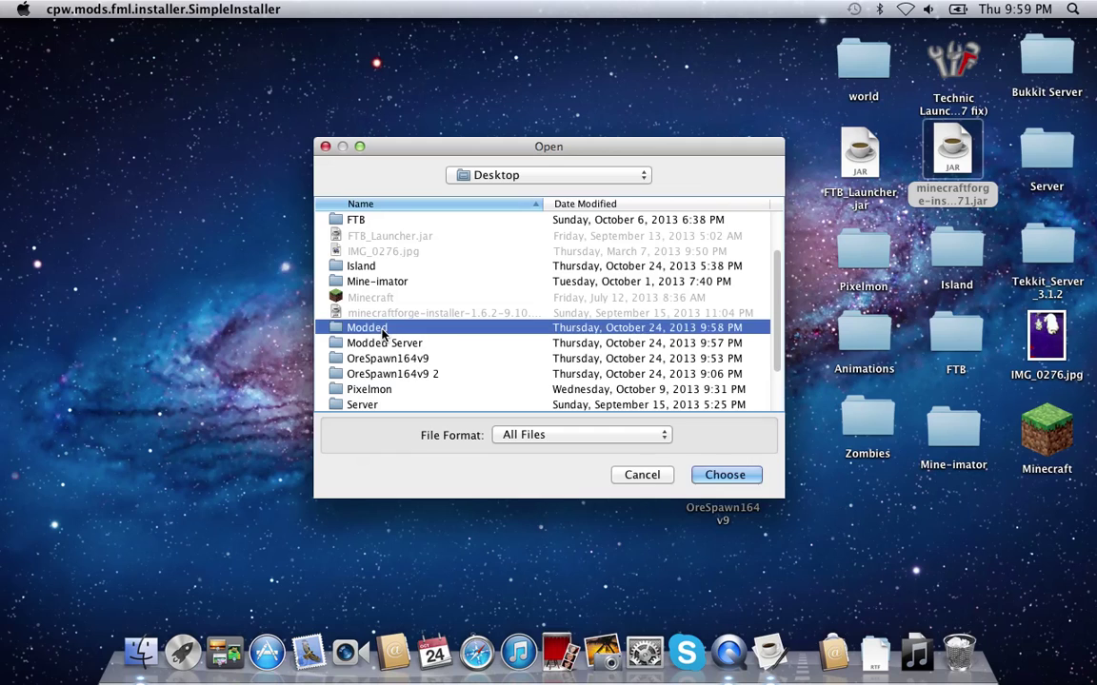
click(632, 474)
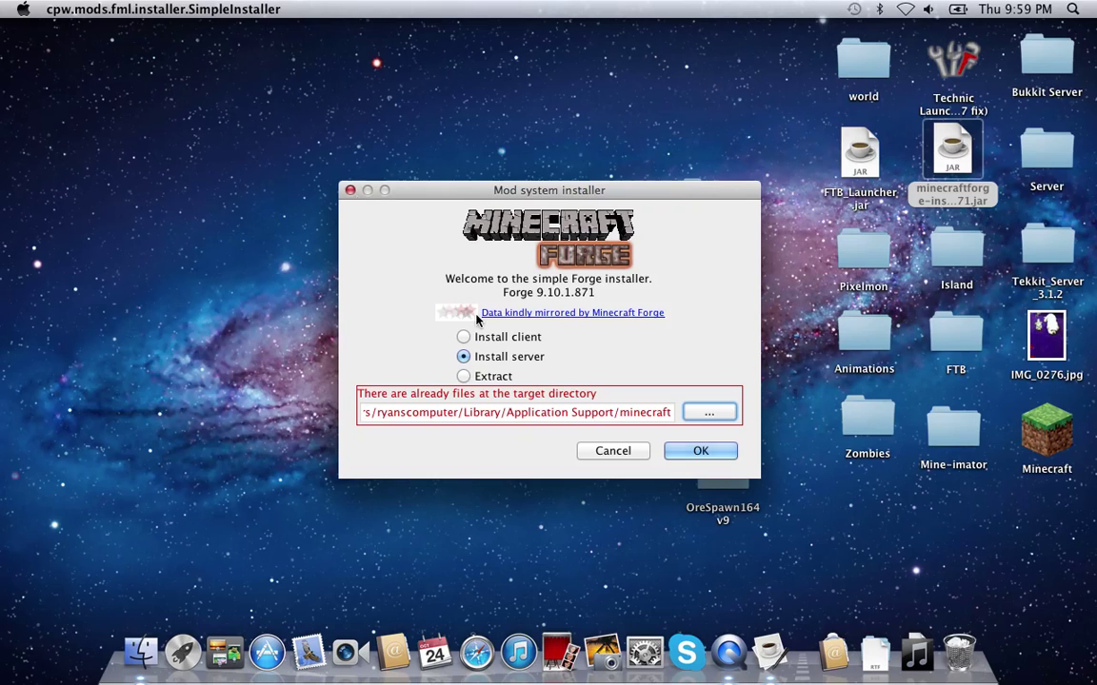
click(350, 190)
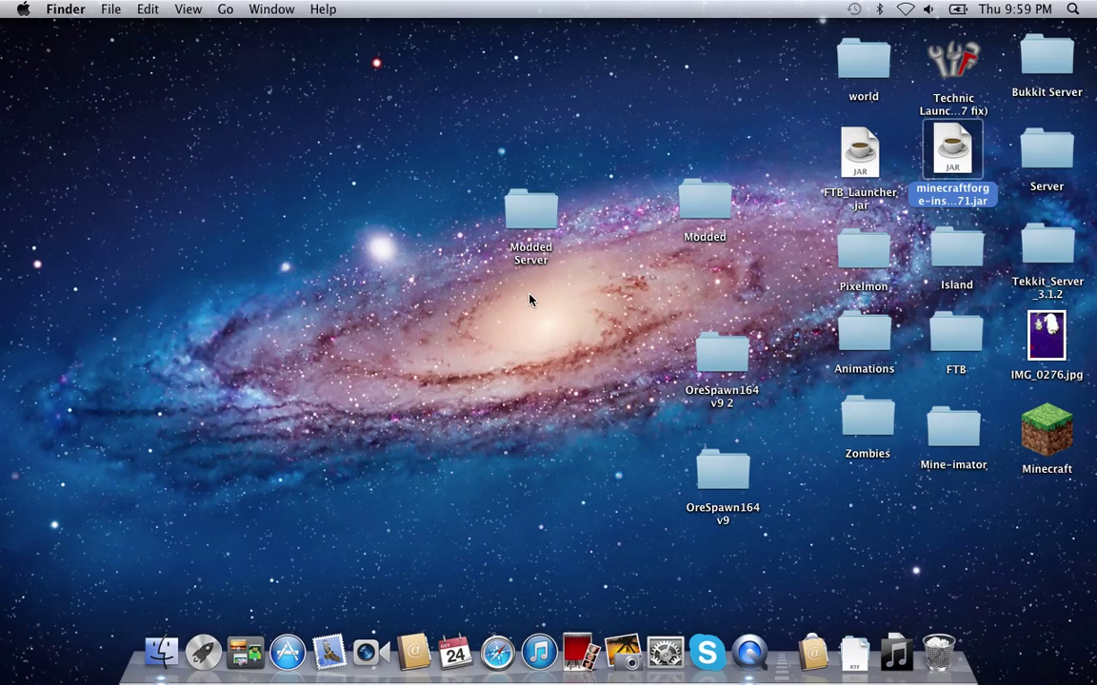
Step: Trash the Modded folder, leave the Trash unemptied, and move Modded Server into its spot
drag(705, 201, 939, 651)
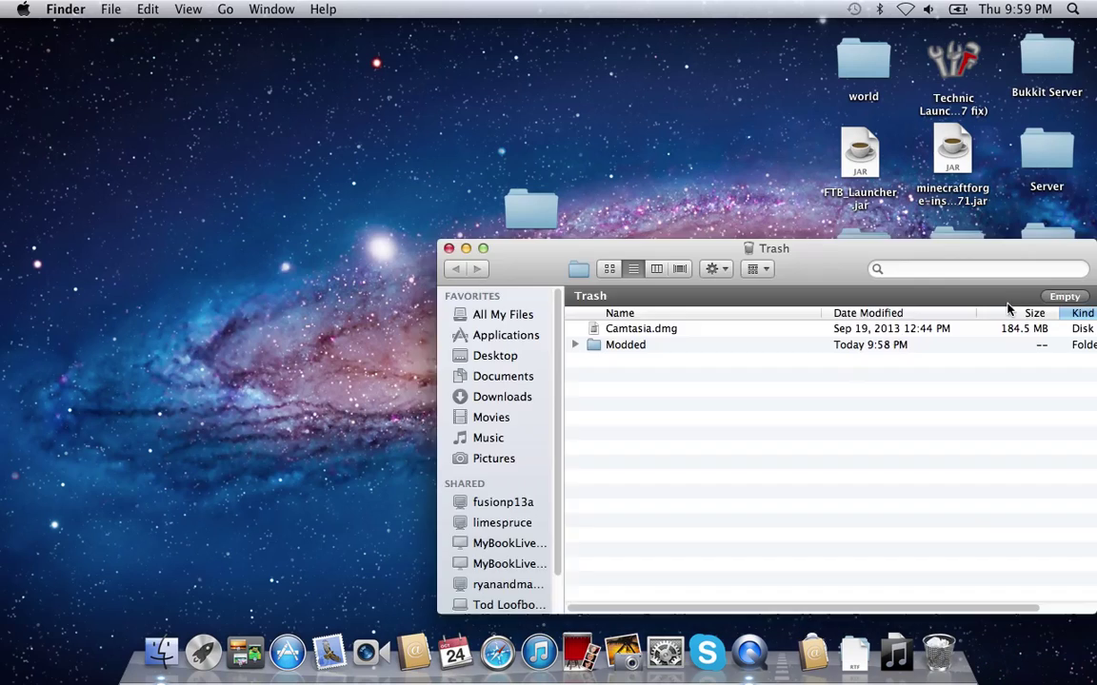
click(1063, 297)
key(Return)
key(super+w)
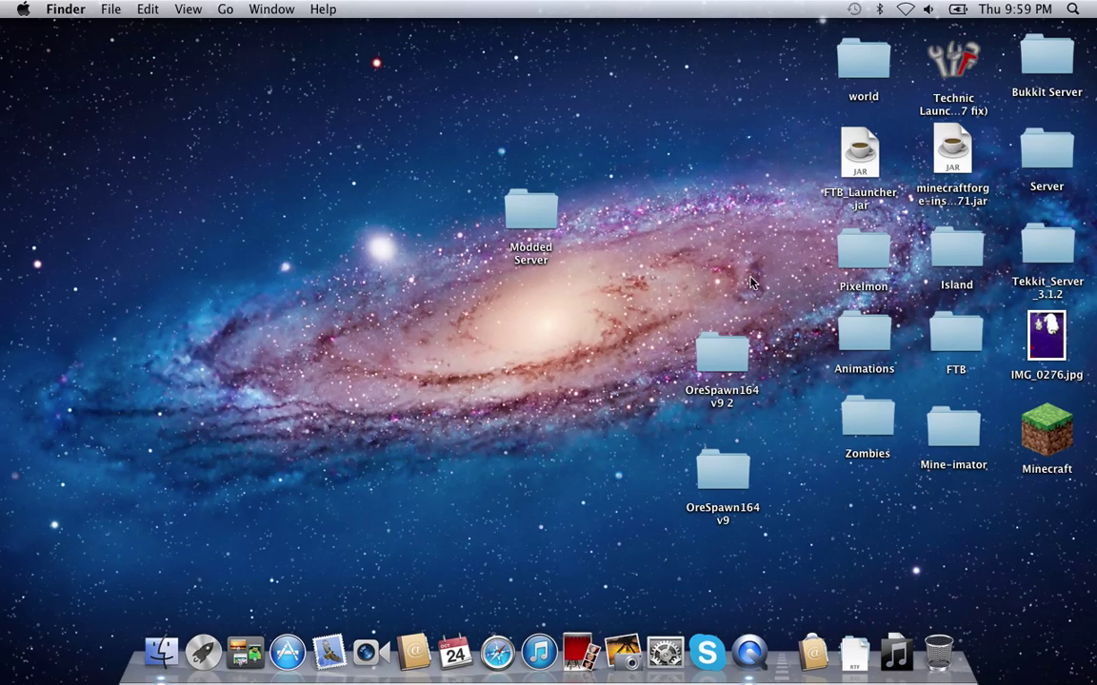
drag(547, 220, 713, 197)
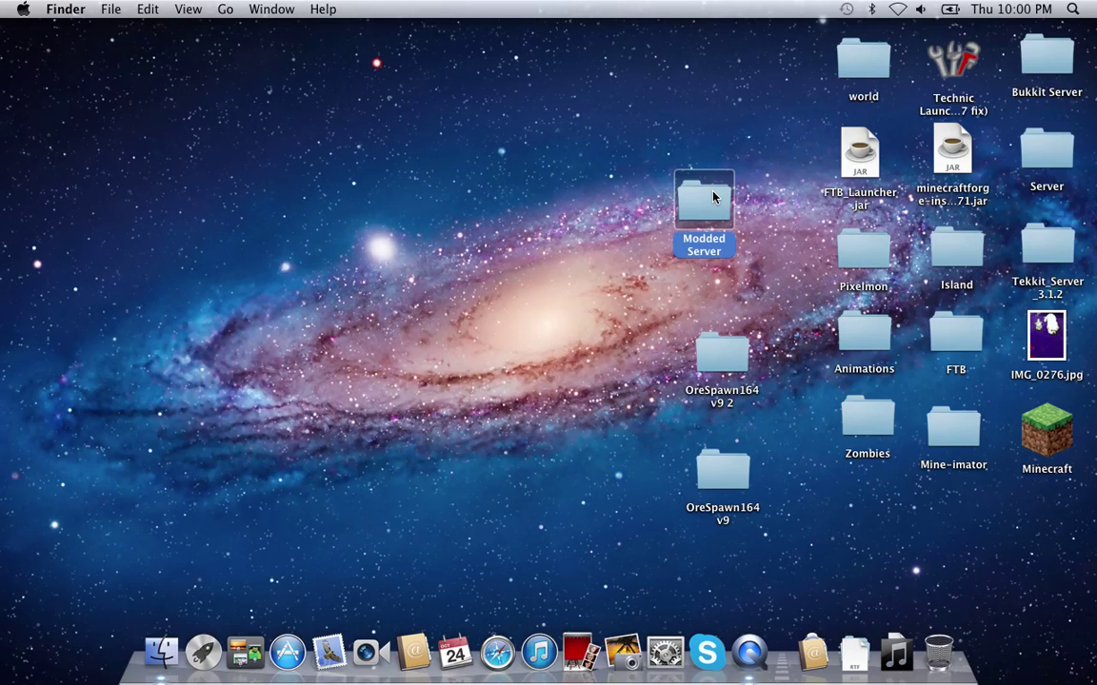
Step: Open Modded Server and look over libraries, minecraft_server.1.6.2.jar and the Forge universal jar
double_click(713, 197)
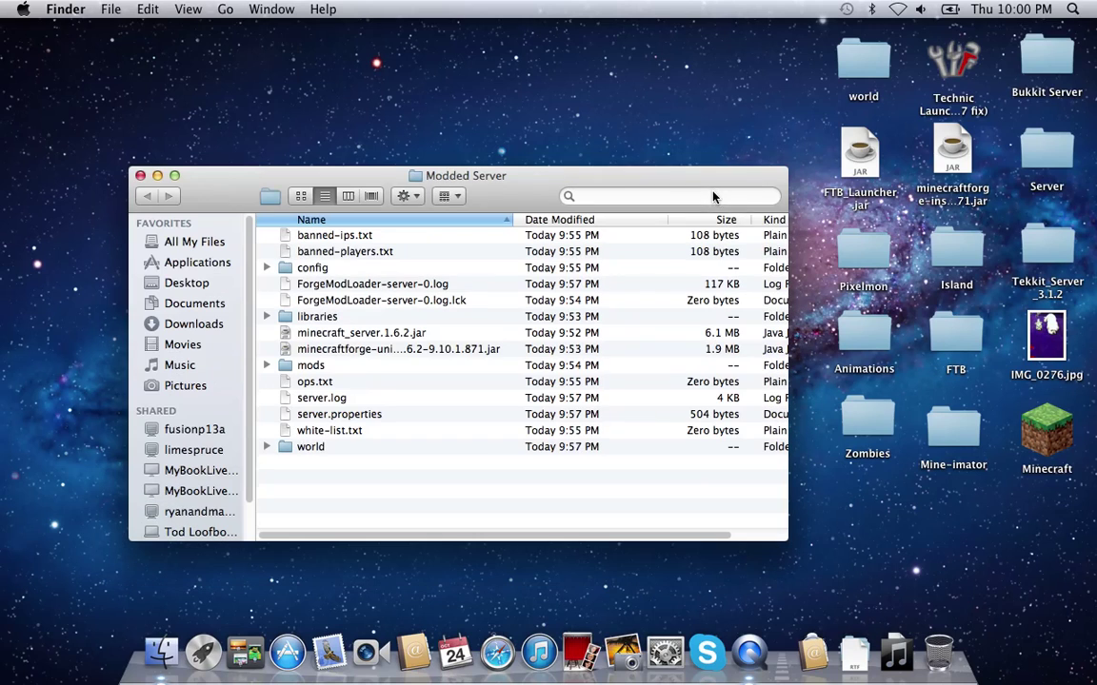
click(343, 317)
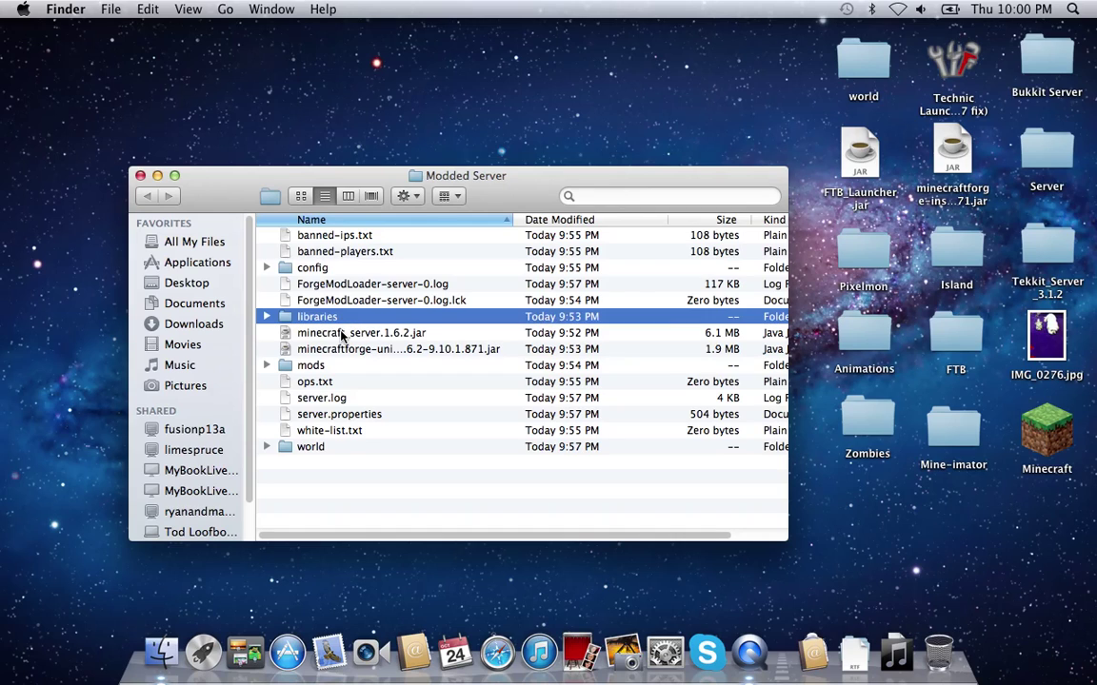
click(341, 334)
click(339, 350)
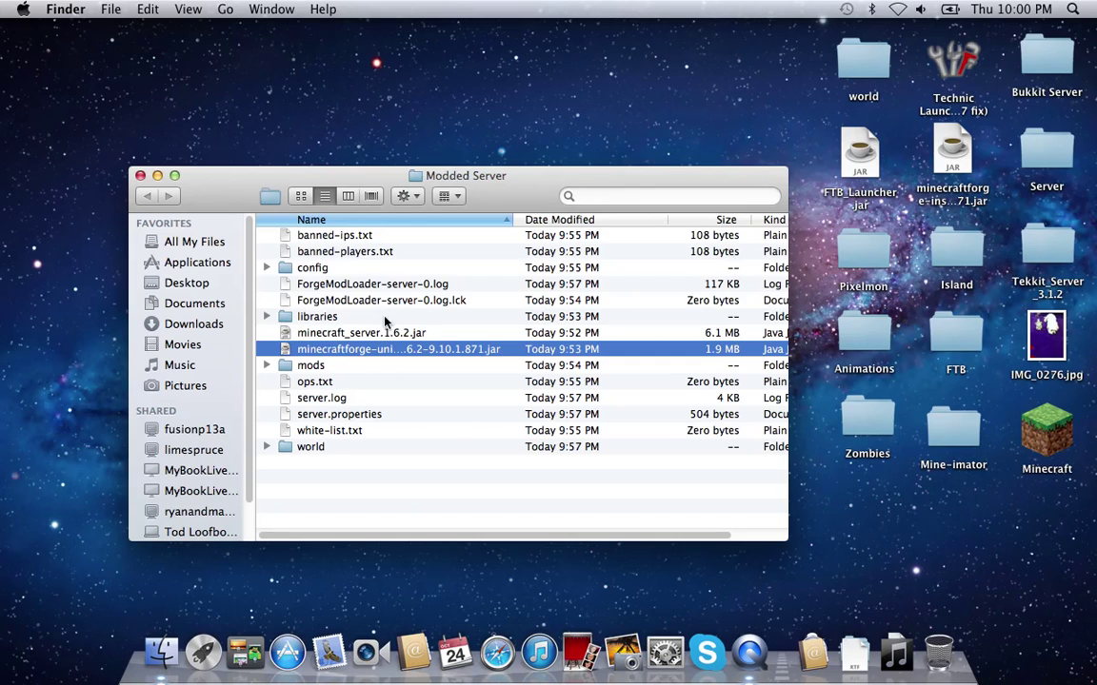
drag(678, 176, 530, 174)
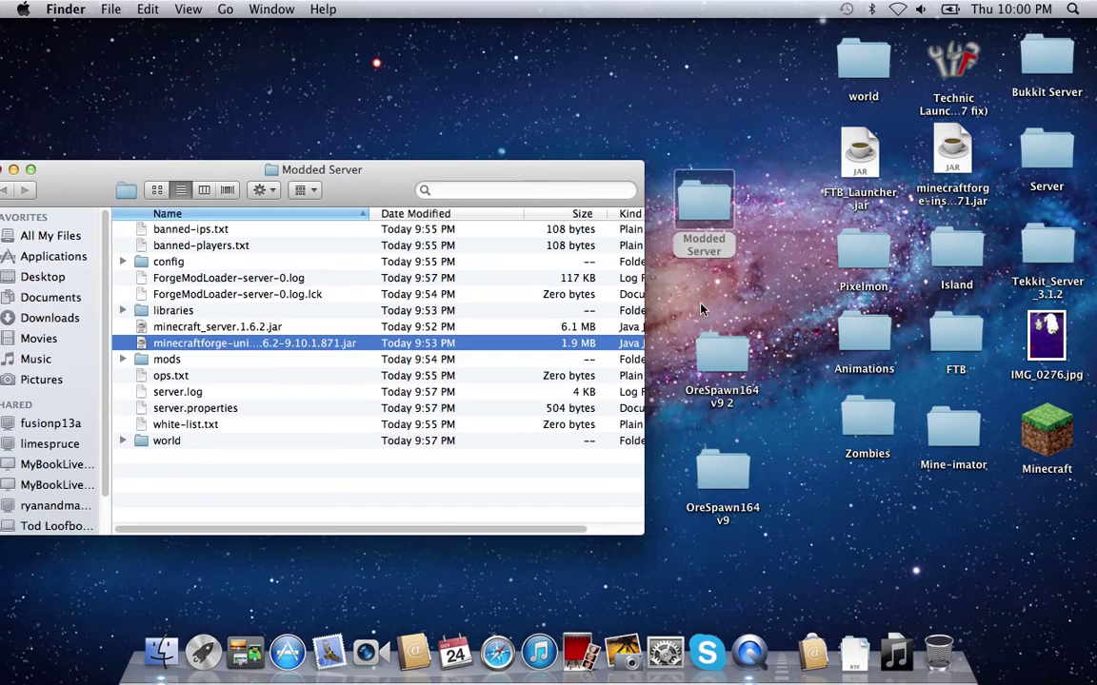
Step: Open the mods folder, drop OreSpawn164 v9 2 into it, and go back up to Modded Server
click(154, 364)
key(super+o)
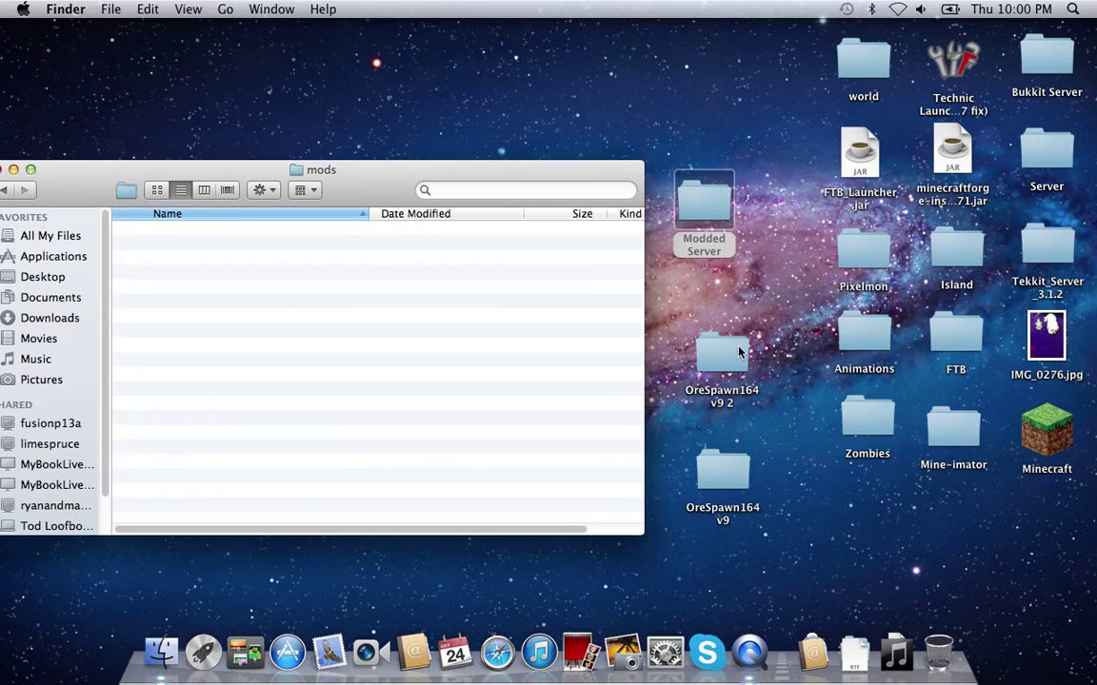
drag(728, 354, 480, 269)
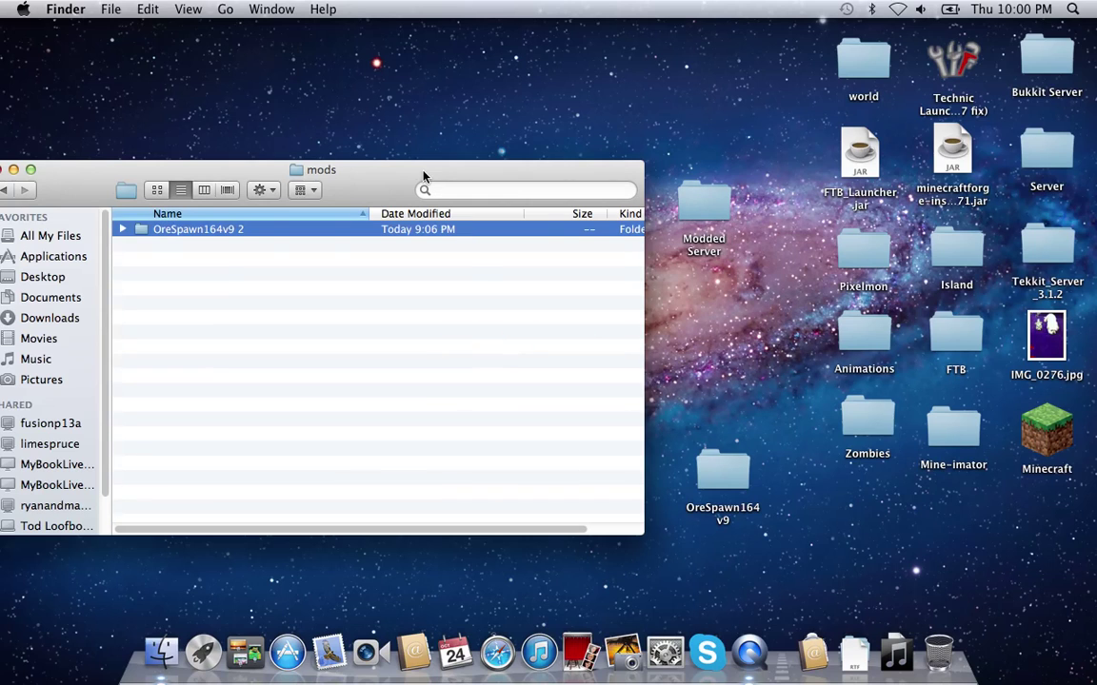
drag(428, 176, 573, 171)
drag(242, 164, 322, 186)
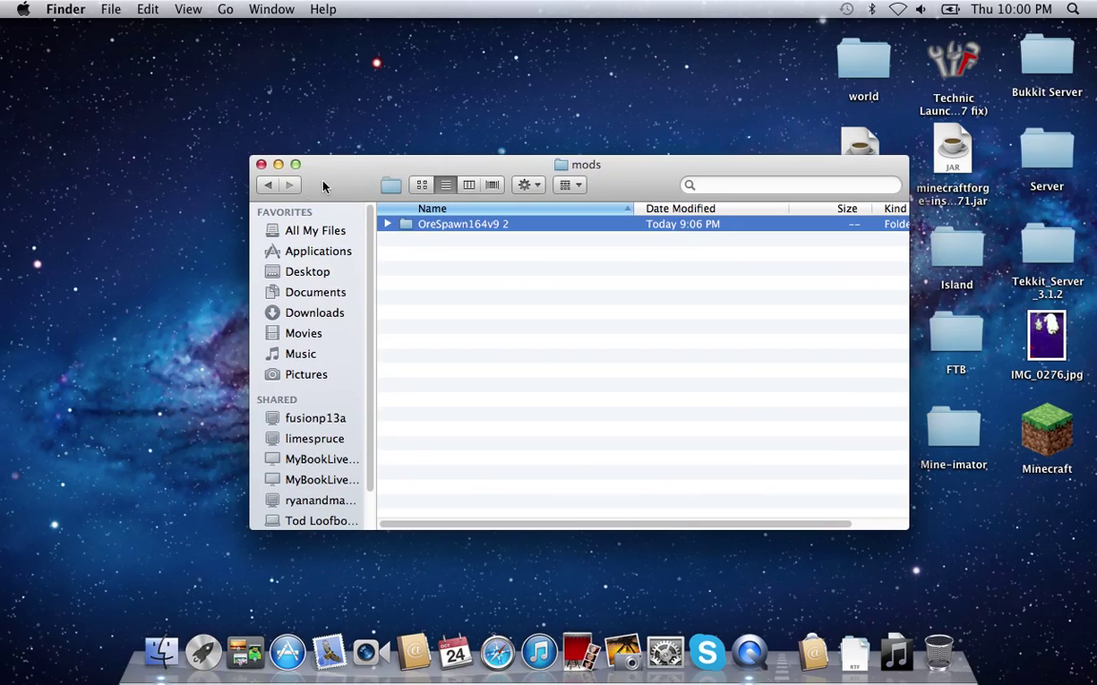
key(super+[)
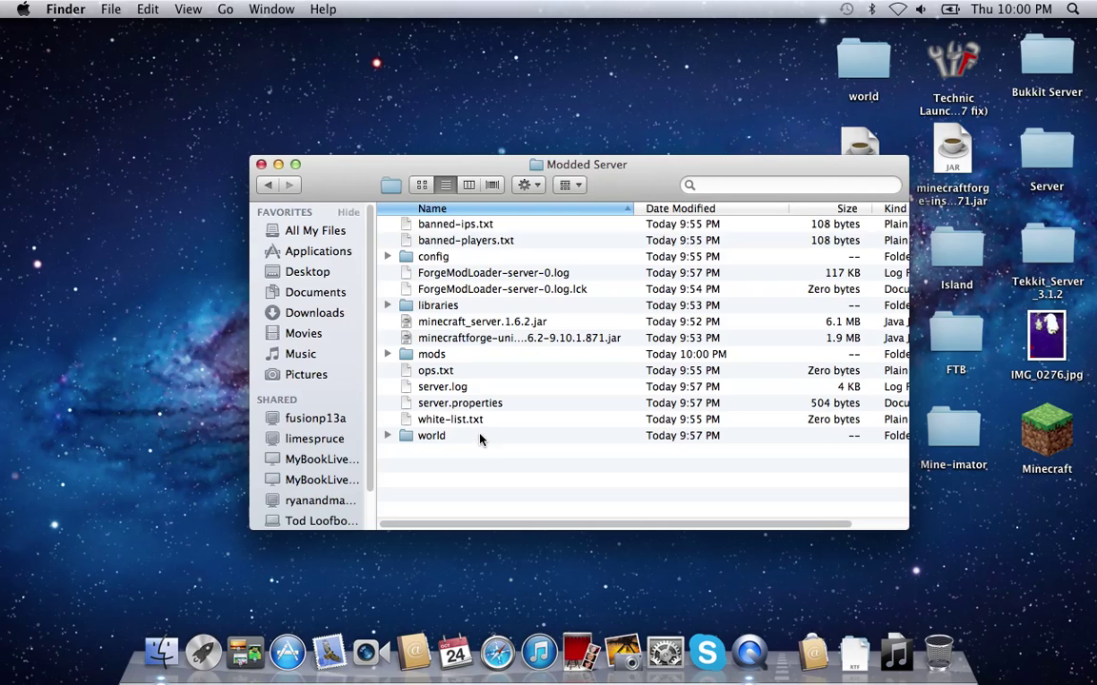
Step: Trash the world folder, close Modded Server, and cancel emptying the Trash
right_click(435, 438)
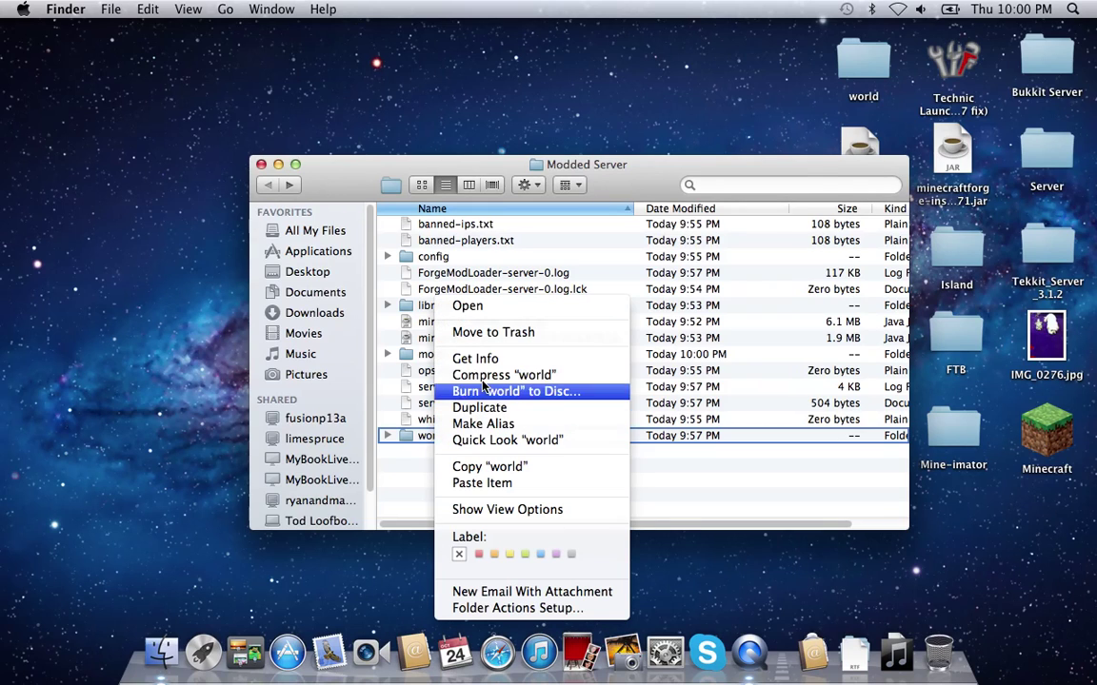
click(495, 334)
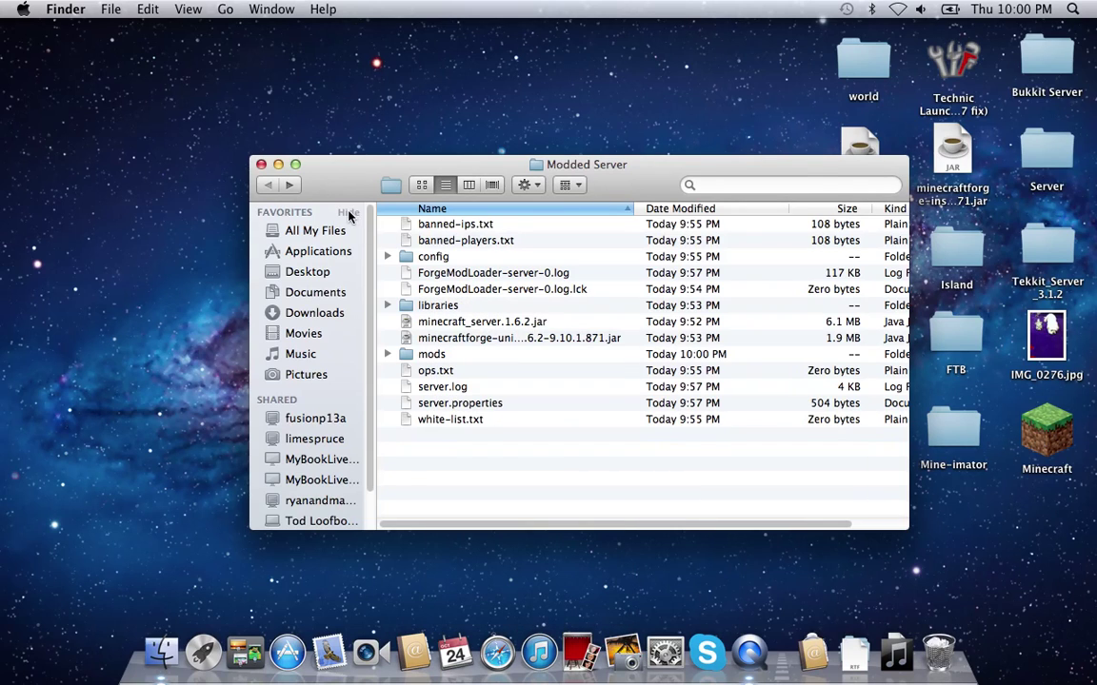
click(261, 166)
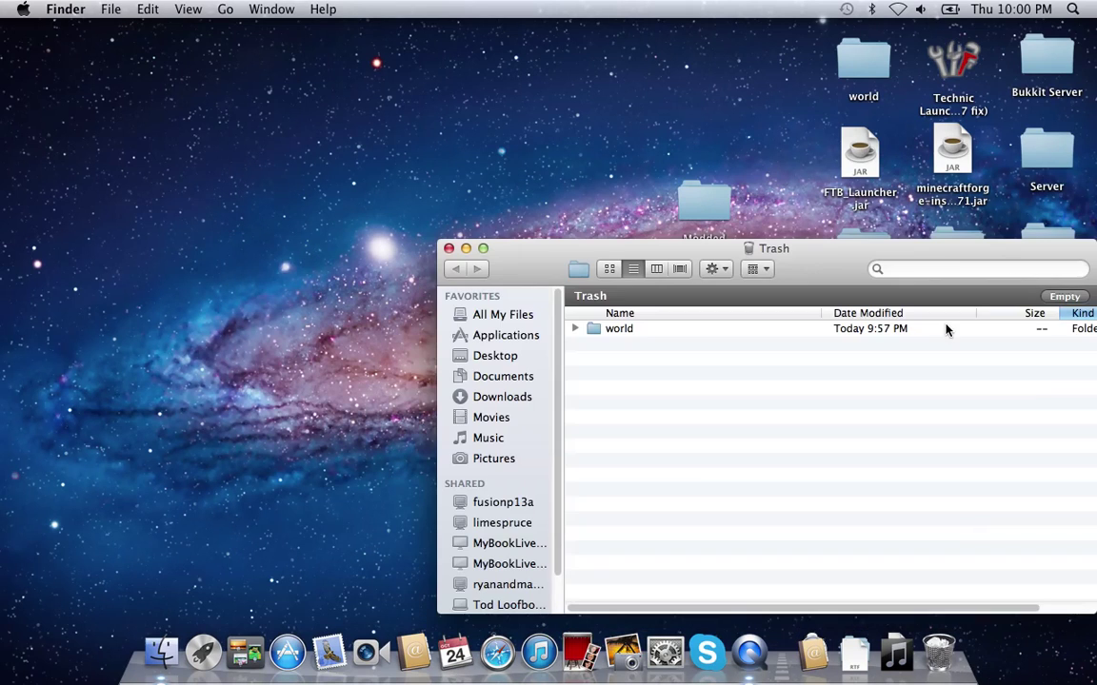
click(1064, 296)
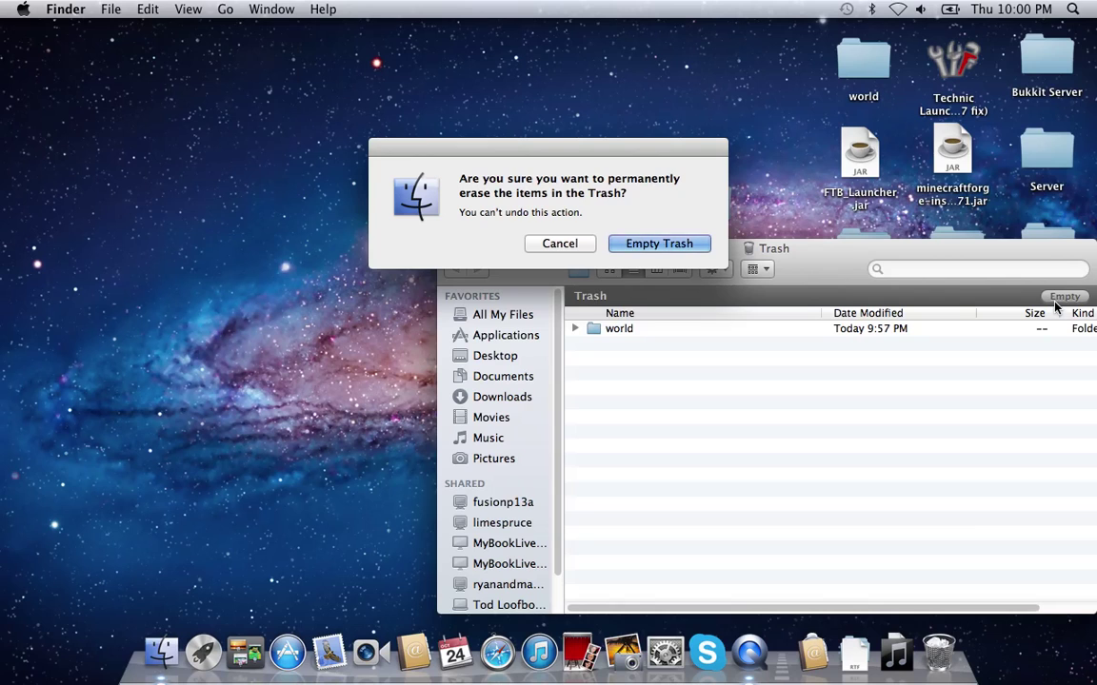
key(Escape)
key(super+w)
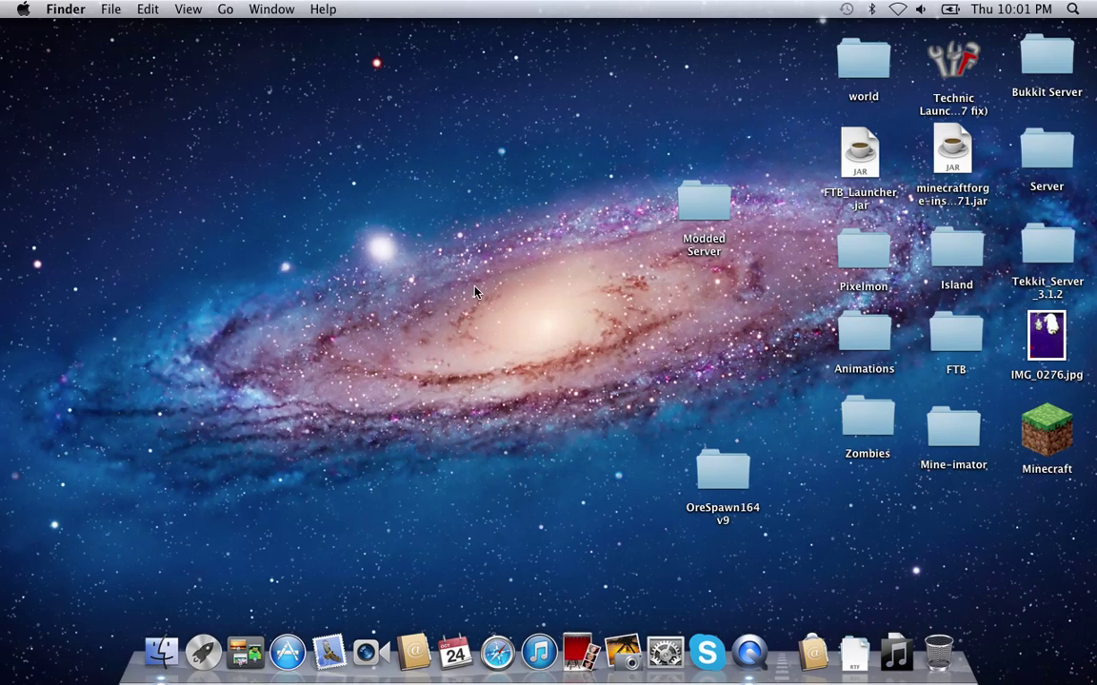
Step: Go to the folder ~/Library/Application Support using Go to Folder
click(162, 652)
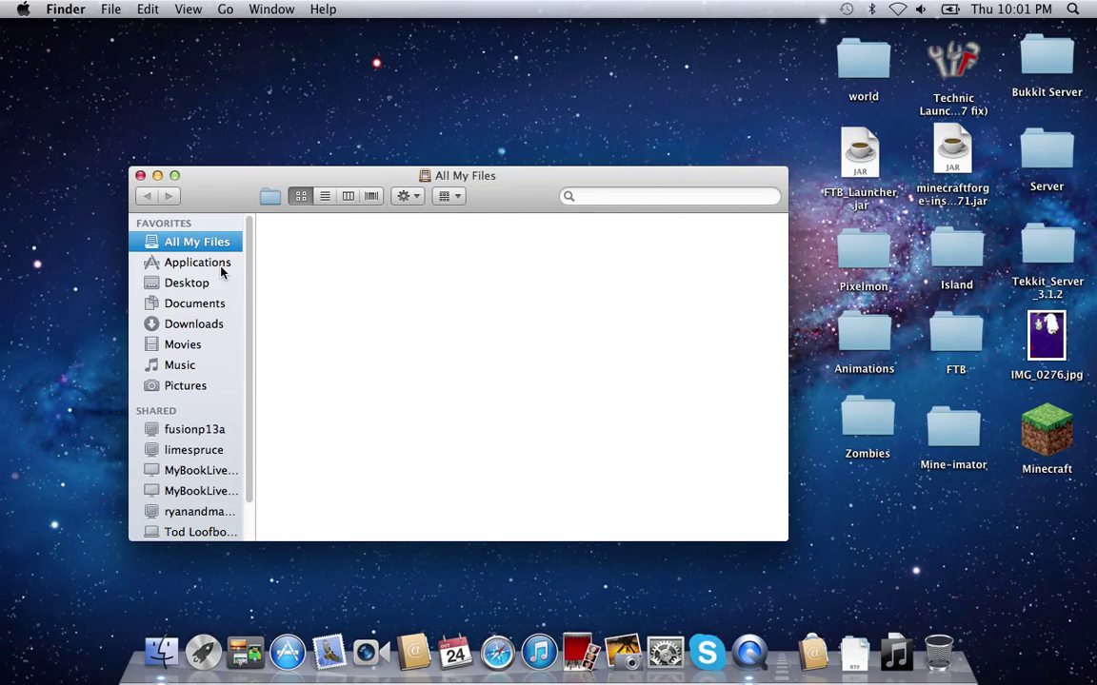
drag(245, 181, 446, 192)
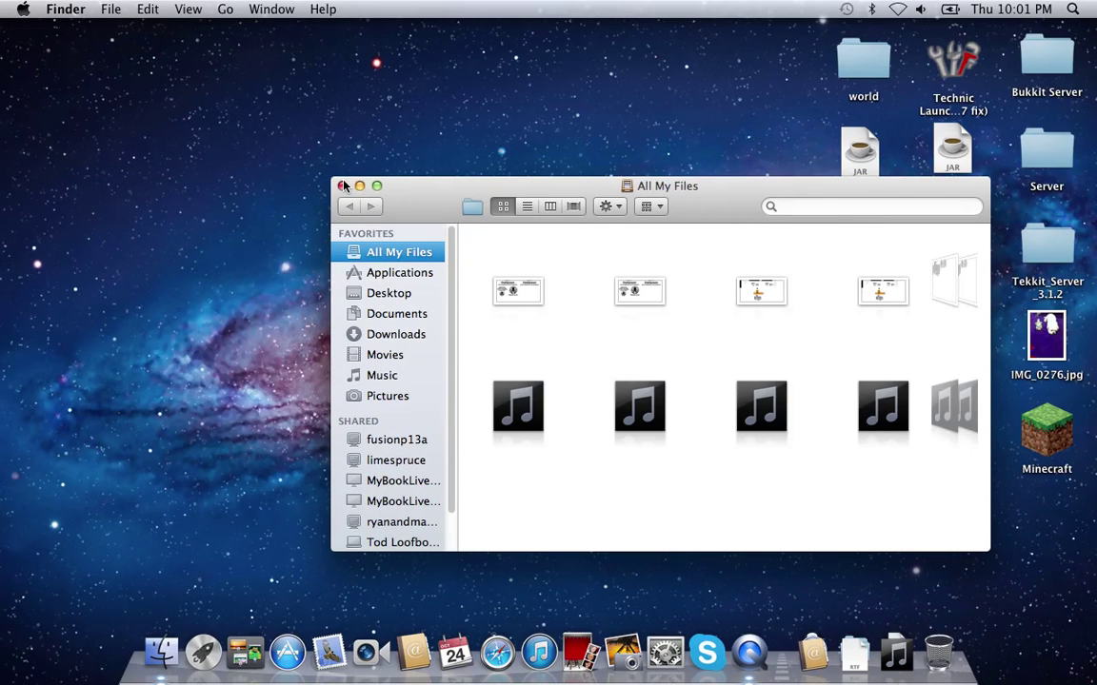
click(344, 186)
click(250, 10)
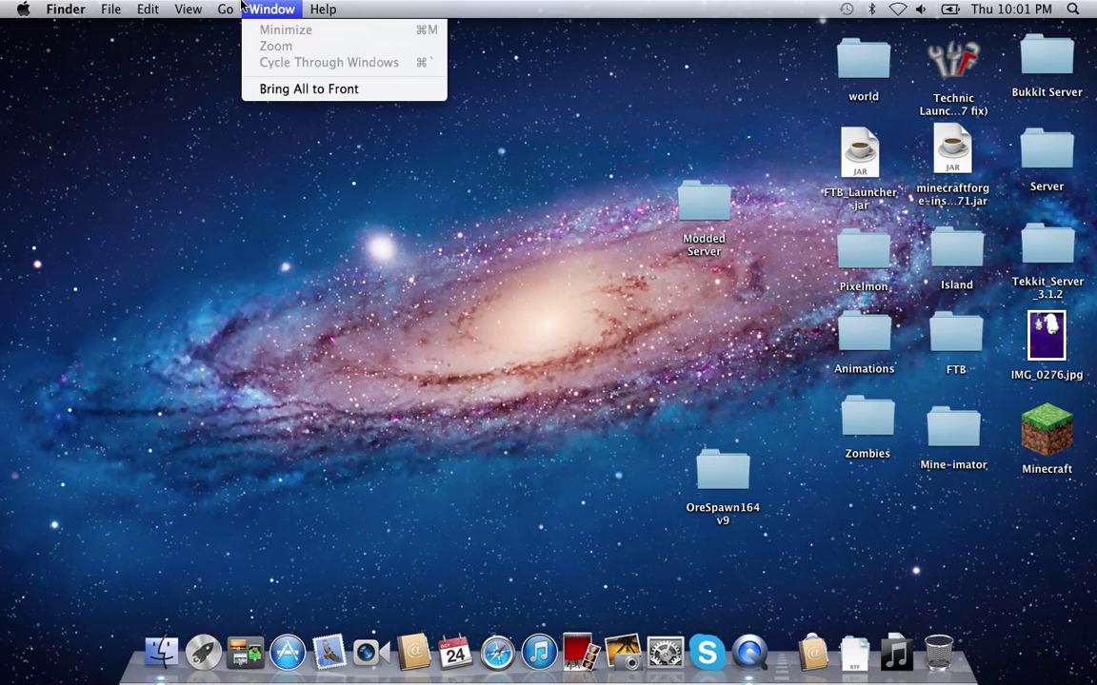
click(271, 288)
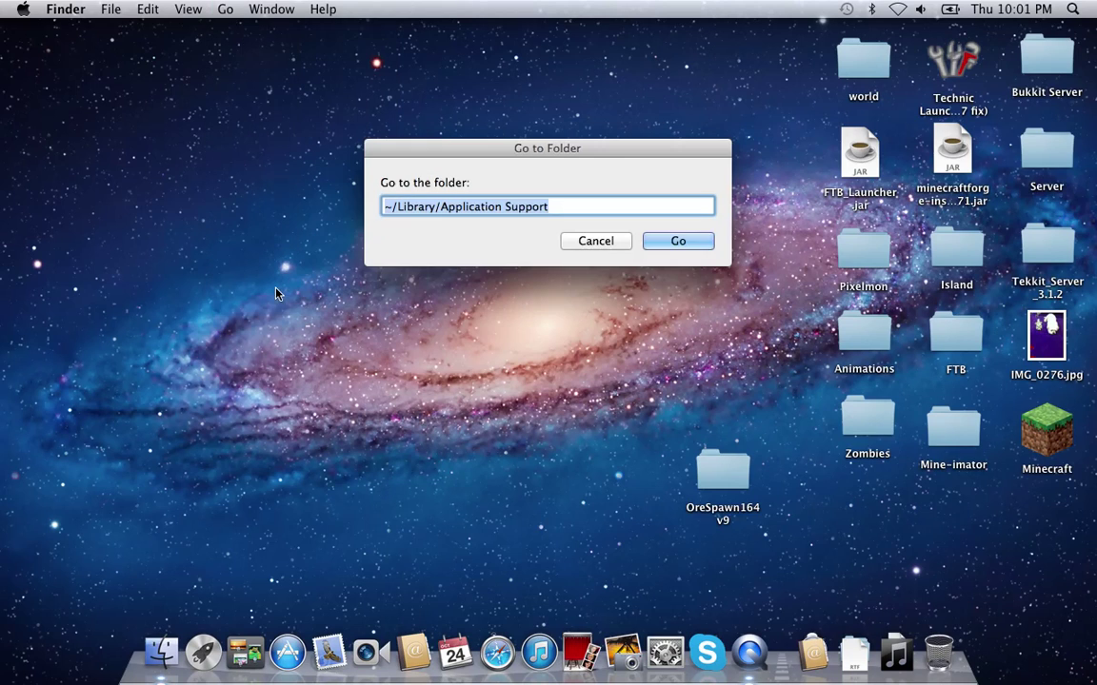
drag(592, 205, 509, 209)
click(392, 208)
click(440, 209)
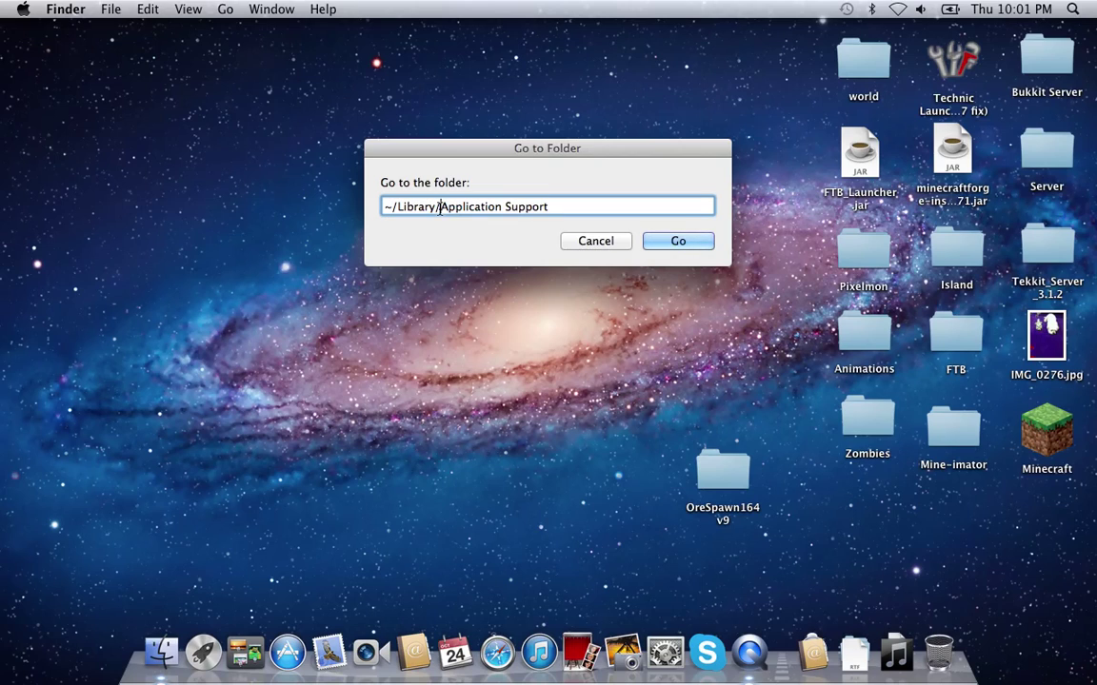
key(super+a)
click(656, 211)
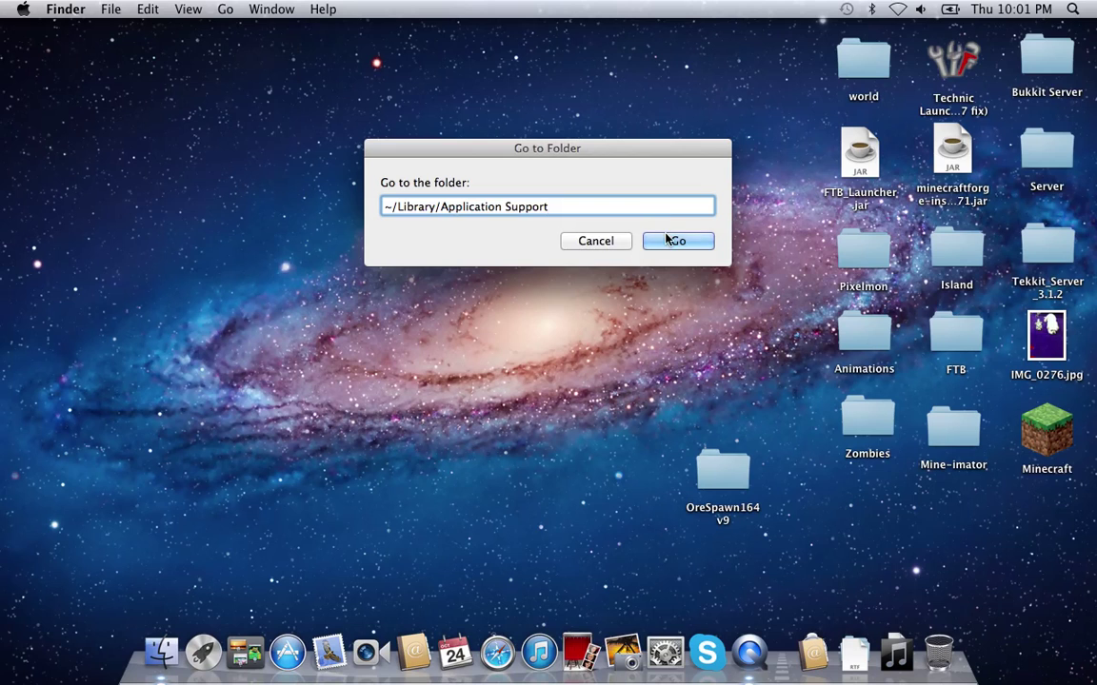
click(673, 241)
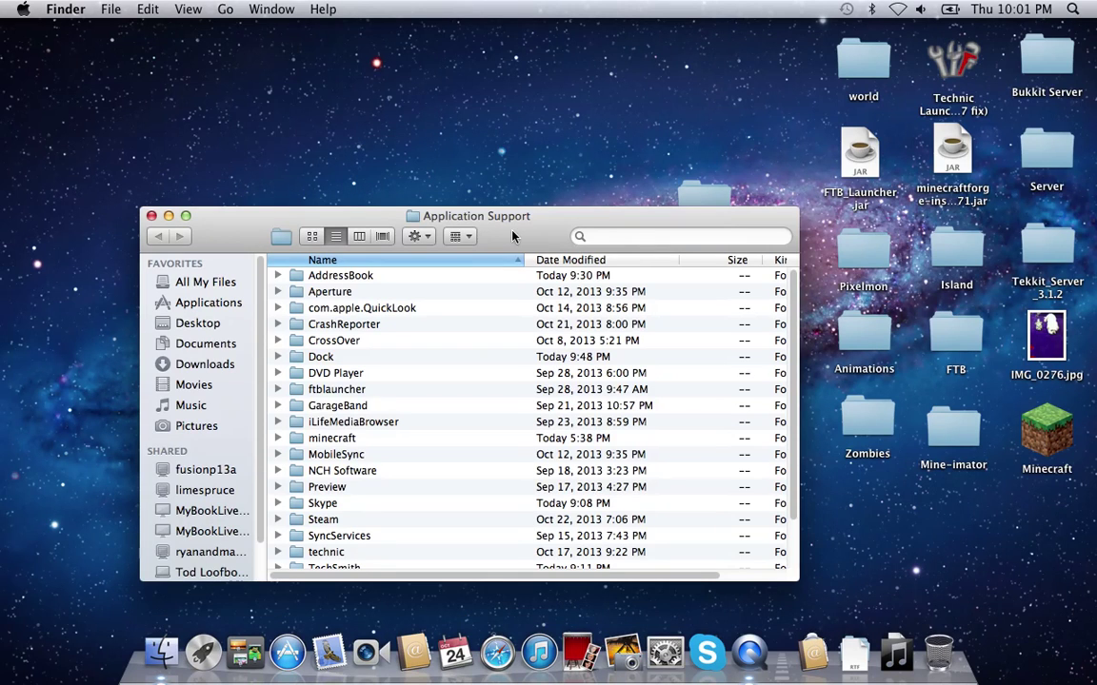
Step: Scroll the Application Support listing and select the minecraft folder
drag(512, 236, 552, 156)
scroll(412, 211, down, 1)
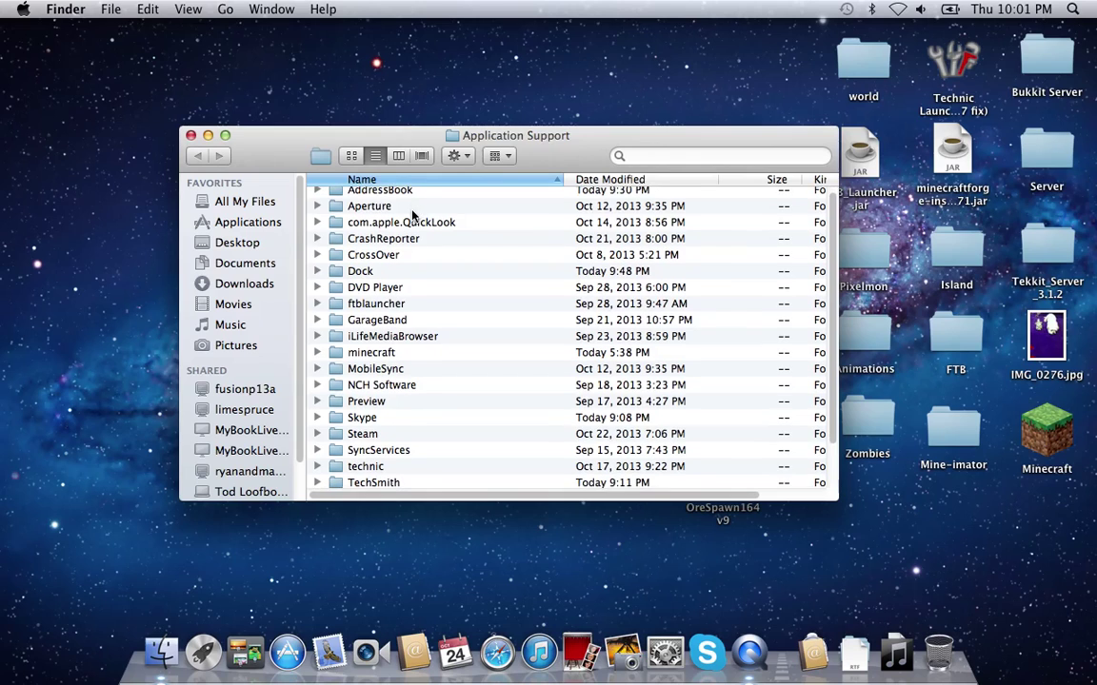
scroll(433, 293, down, 1)
scroll(433, 293, down, 2)
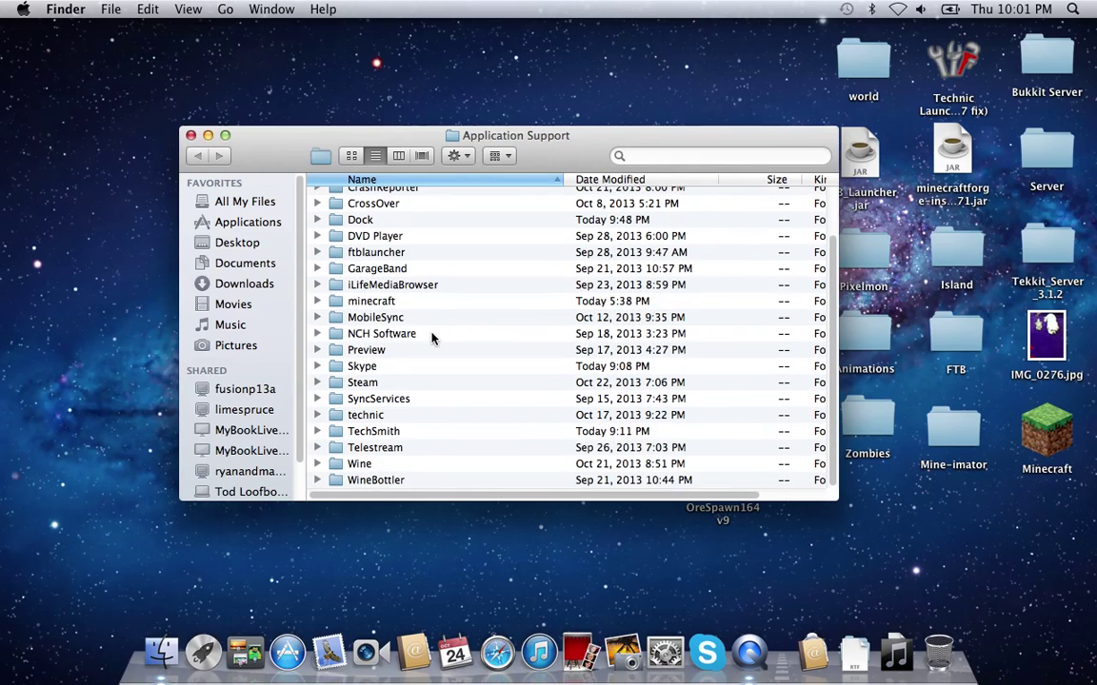
click(385, 303)
Step: Open minecraft's mods folder and move Pixelmon 2.3.1.zip onto the desktop
double_click(386, 303)
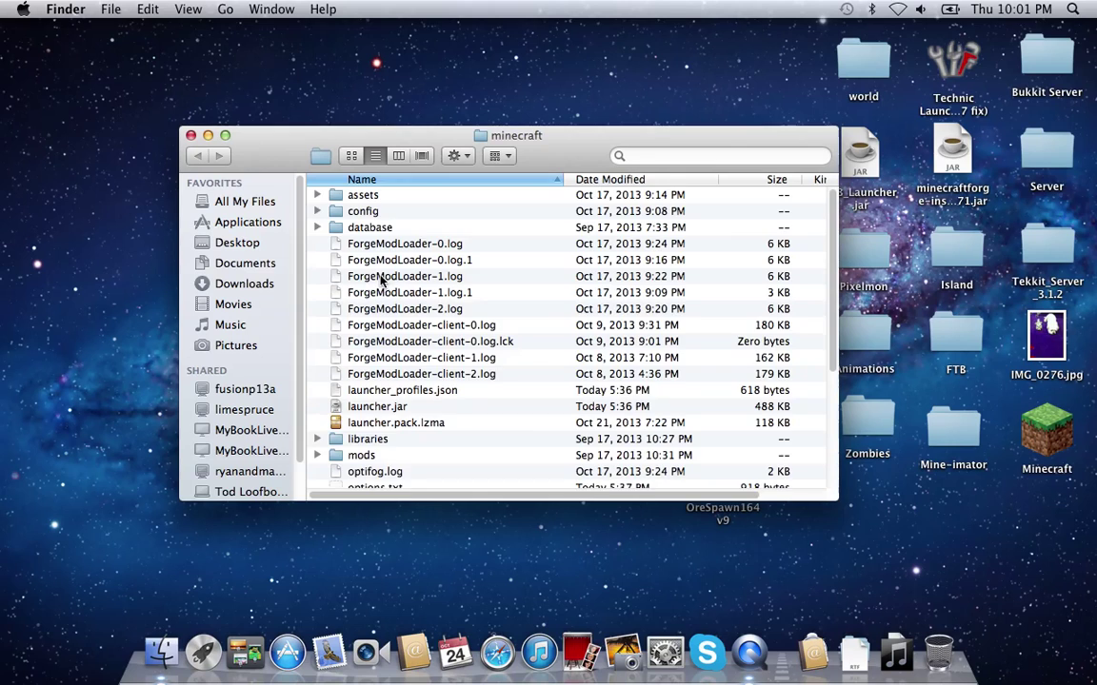
scroll(376, 276, down, 5)
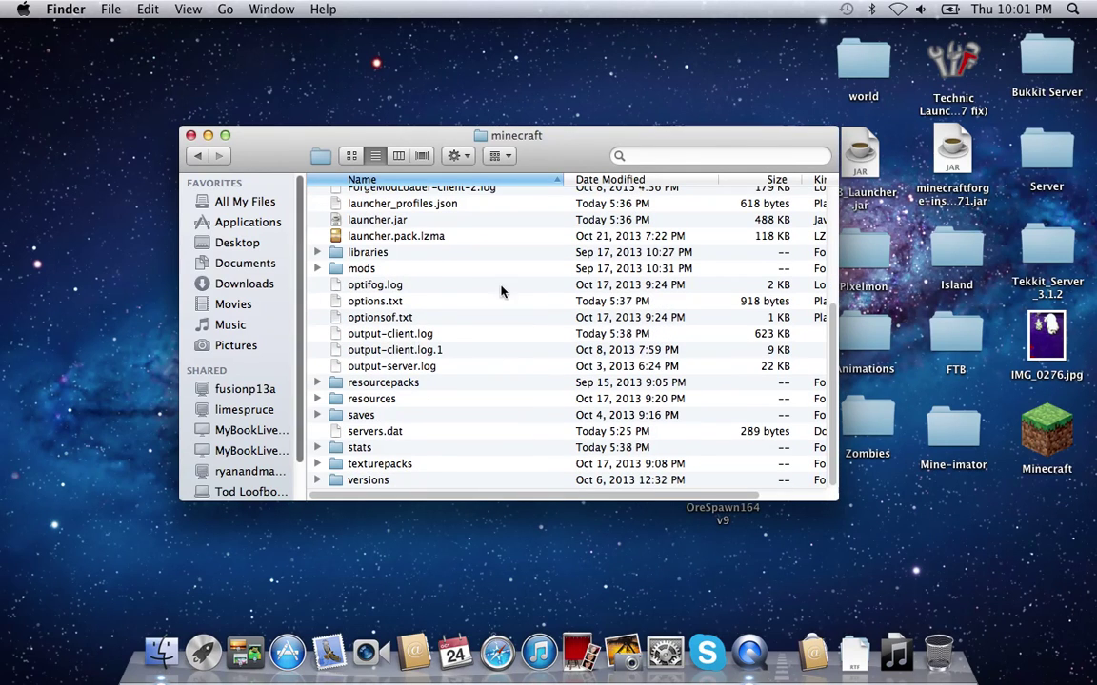
scroll(460, 335, up, 5)
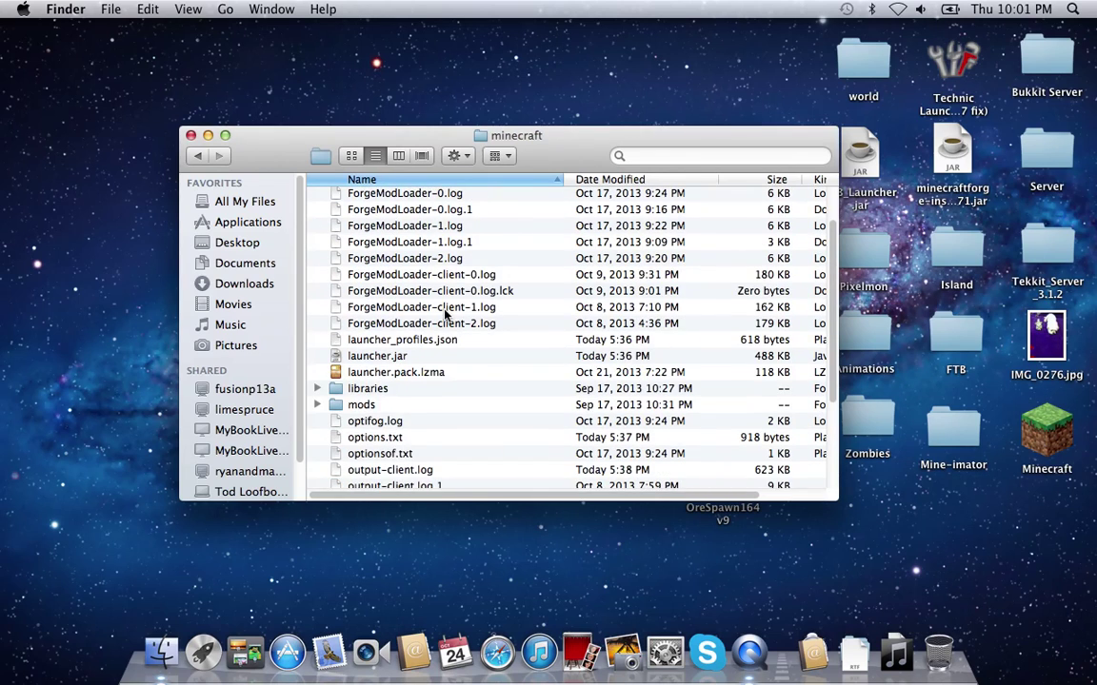
scroll(439, 289, up, 2)
scroll(439, 287, down, 1)
scroll(440, 287, down, 5)
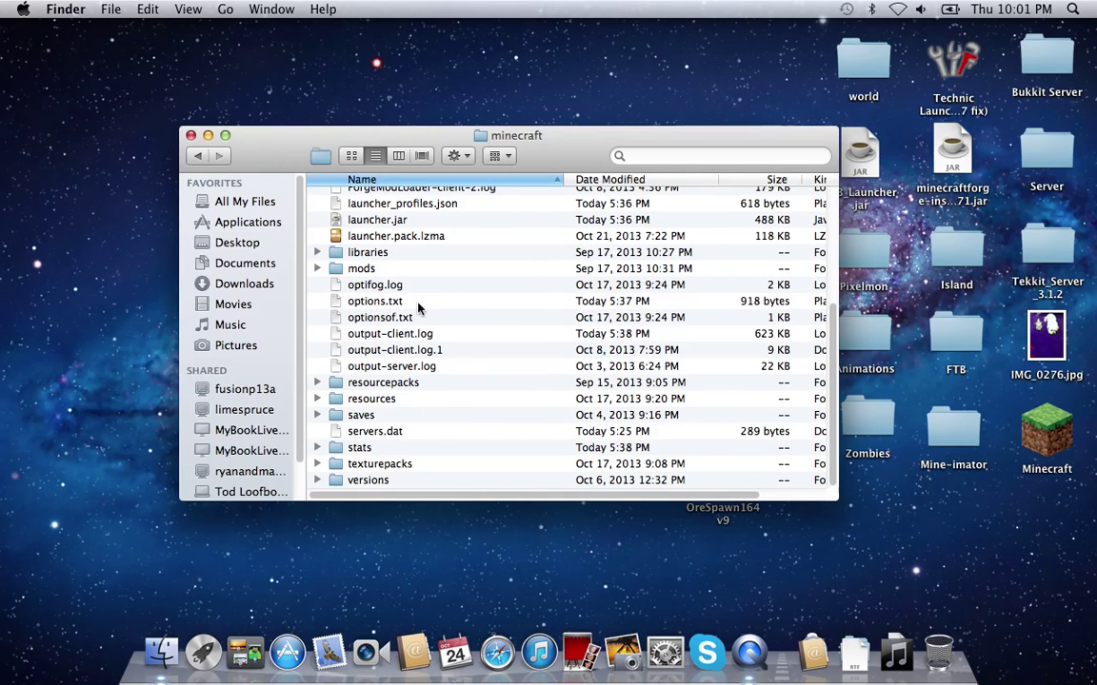
click(385, 269)
double_click(385, 269)
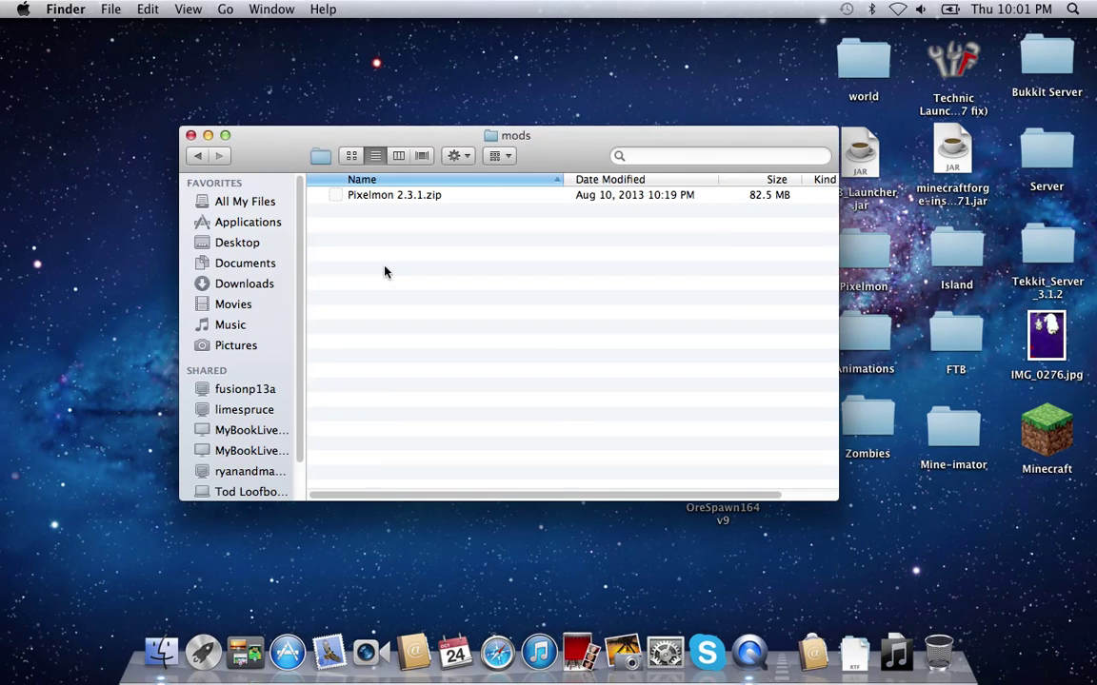
drag(384, 202, 357, 96)
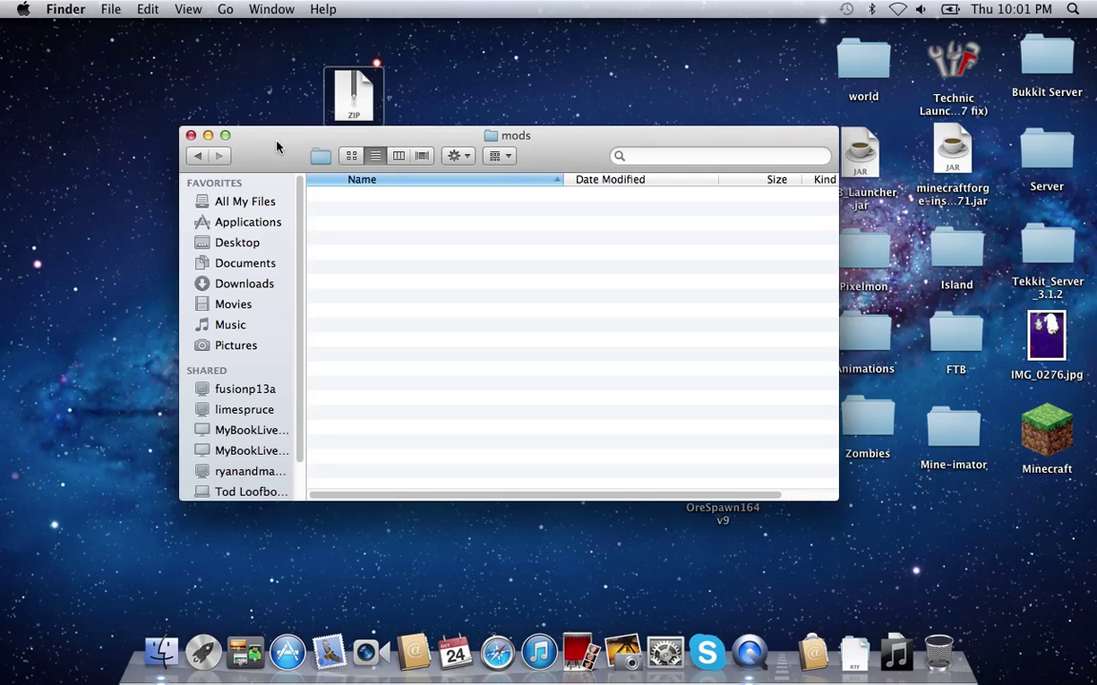
Step: Return to the minecraft folder and move the database folder onto the desktop
drag(250, 134, 279, 138)
click(240, 160)
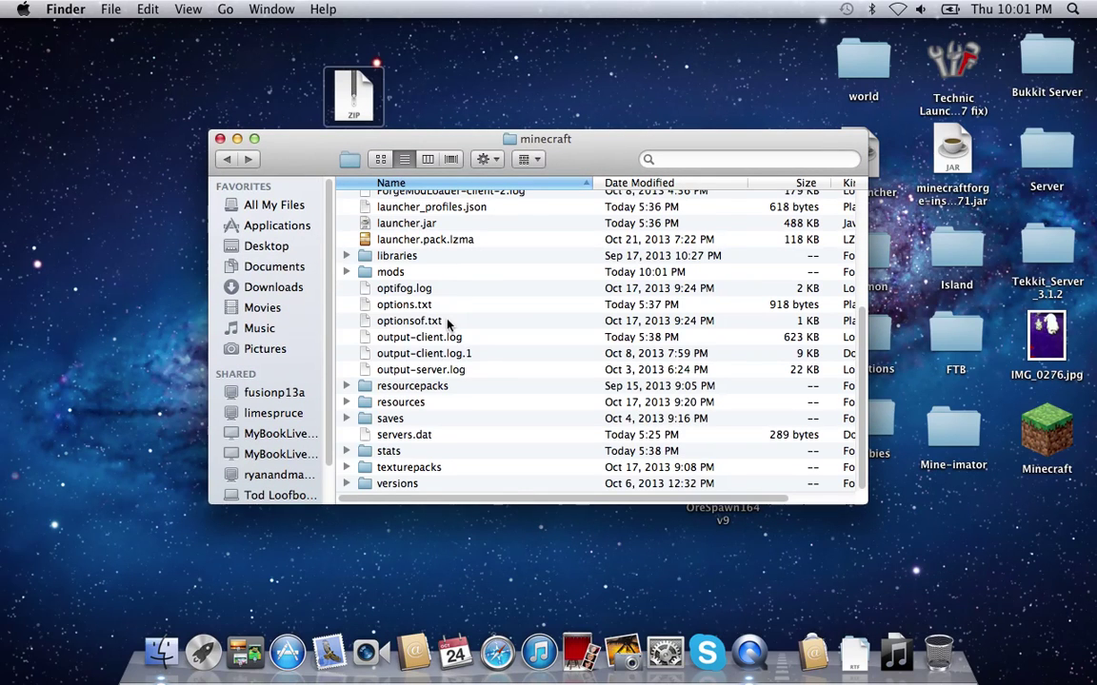
scroll(445, 306, up, 5)
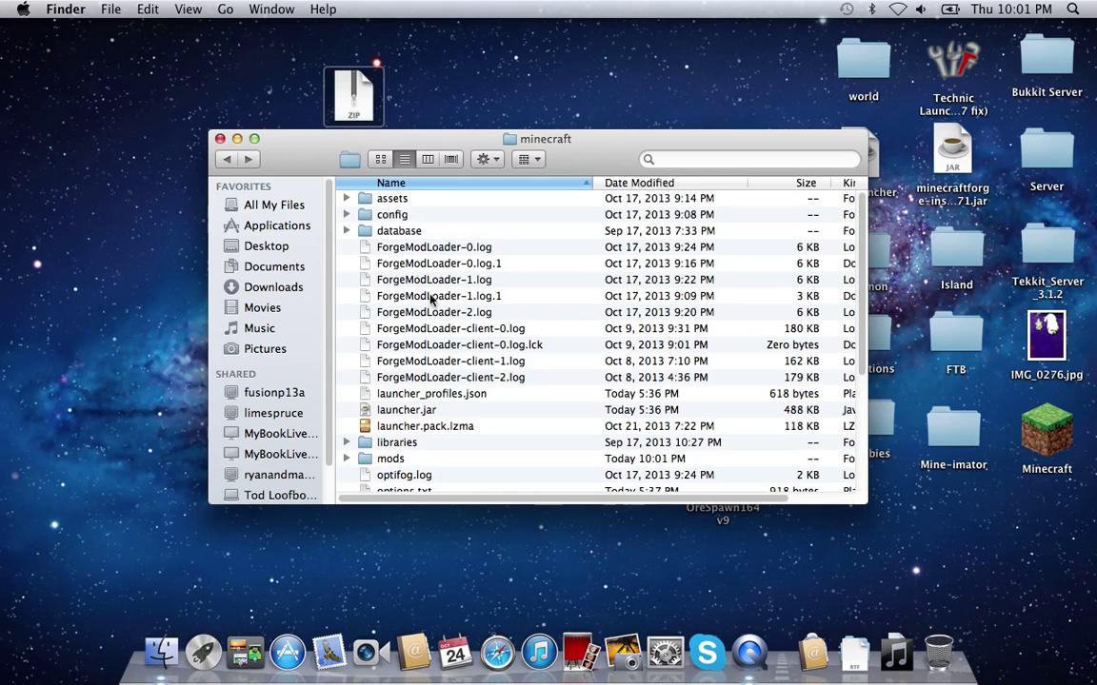
drag(398, 231, 291, 100)
scroll(403, 265, down, 1)
scroll(403, 265, down, 5)
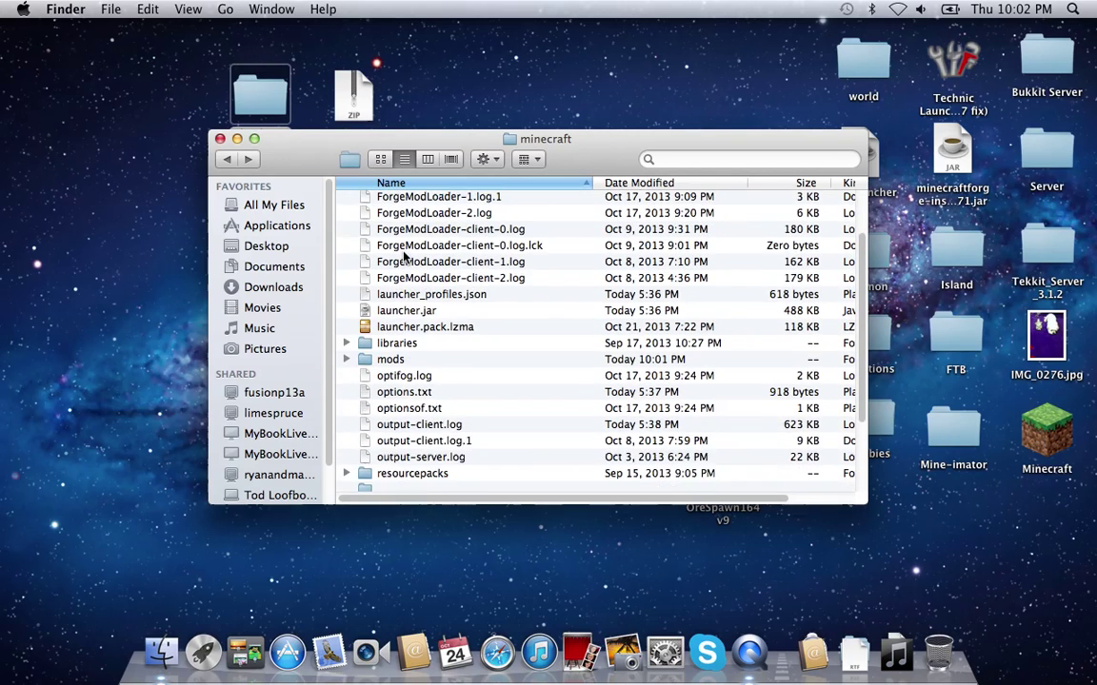
Step: Move the OreSpawn164v9 folder into minecraft's mods folder, then close the minecraft window
double_click(390, 273)
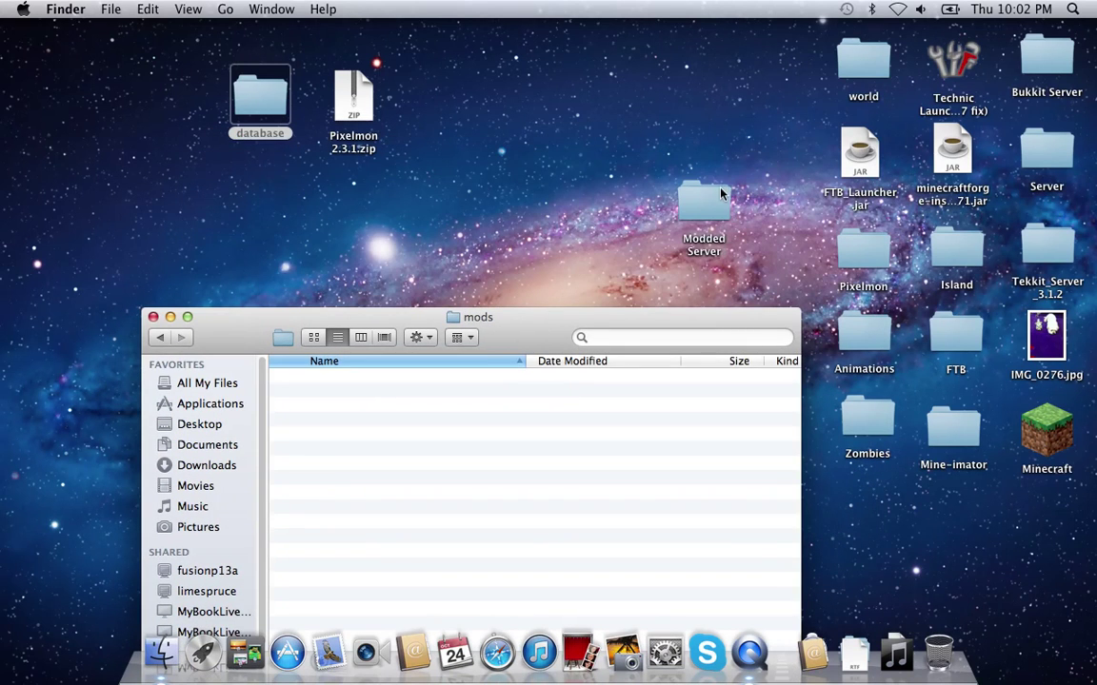
mouse_move(720, 195)
mouse_down()
mouse_move(595, 324)
mouse_move(590, 286)
mouse_move(732, 199)
mouse_up()
drag(653, 320, 437, 100)
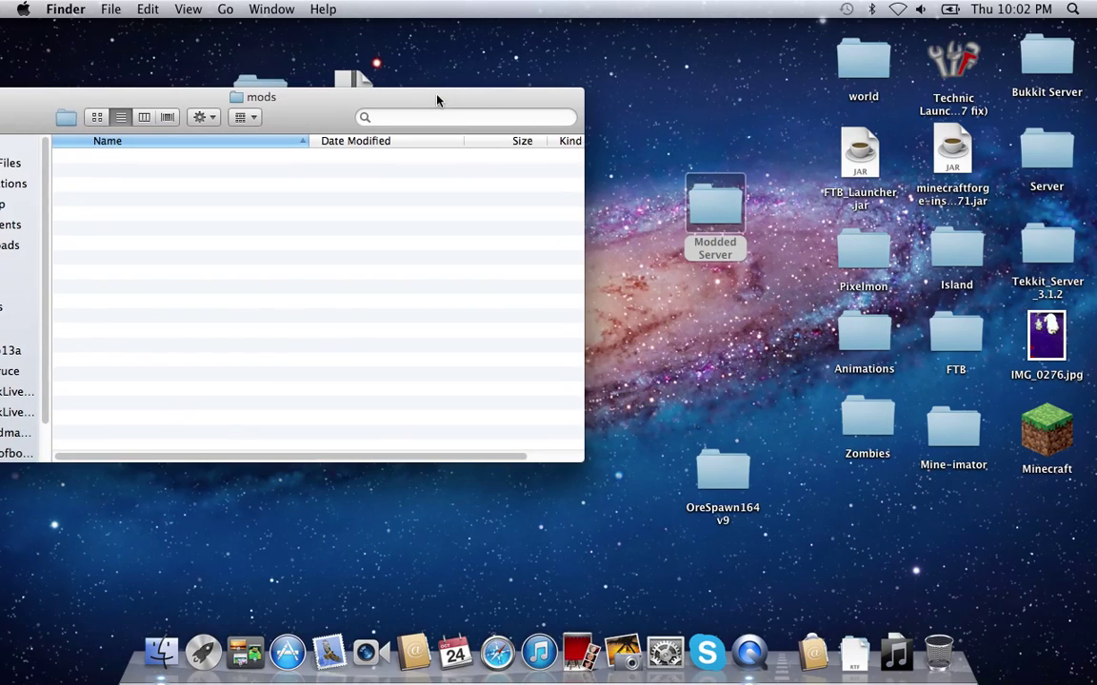
drag(697, 448, 545, 364)
drag(465, 98, 688, 171)
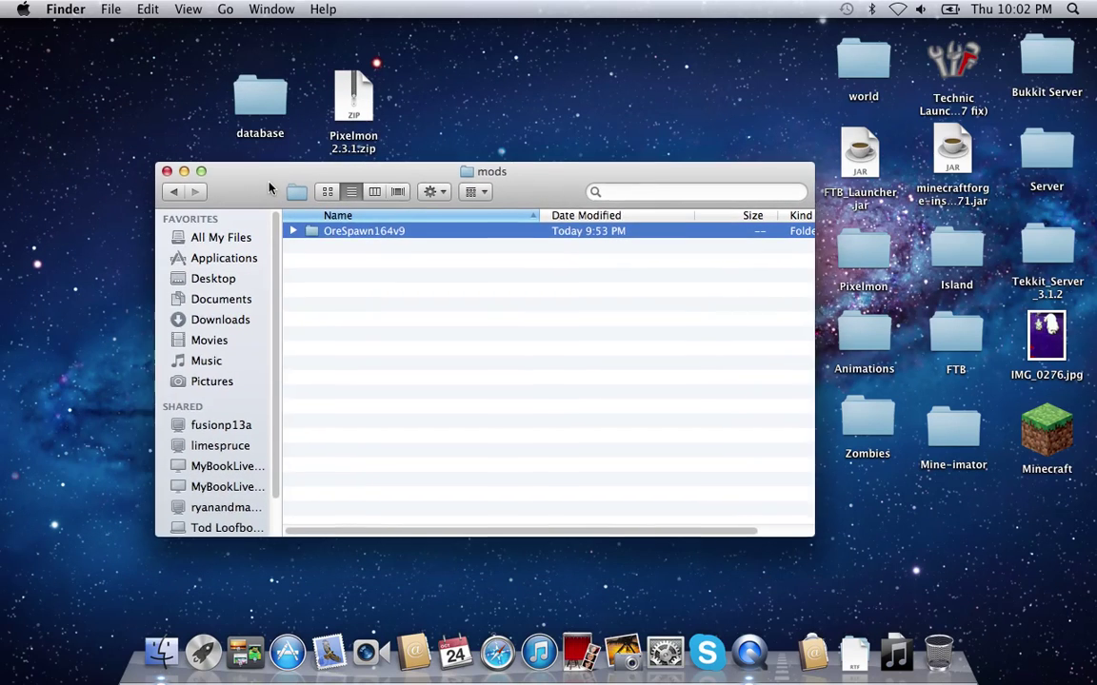
drag(241, 162, 288, 197)
key(super+bracketleft)
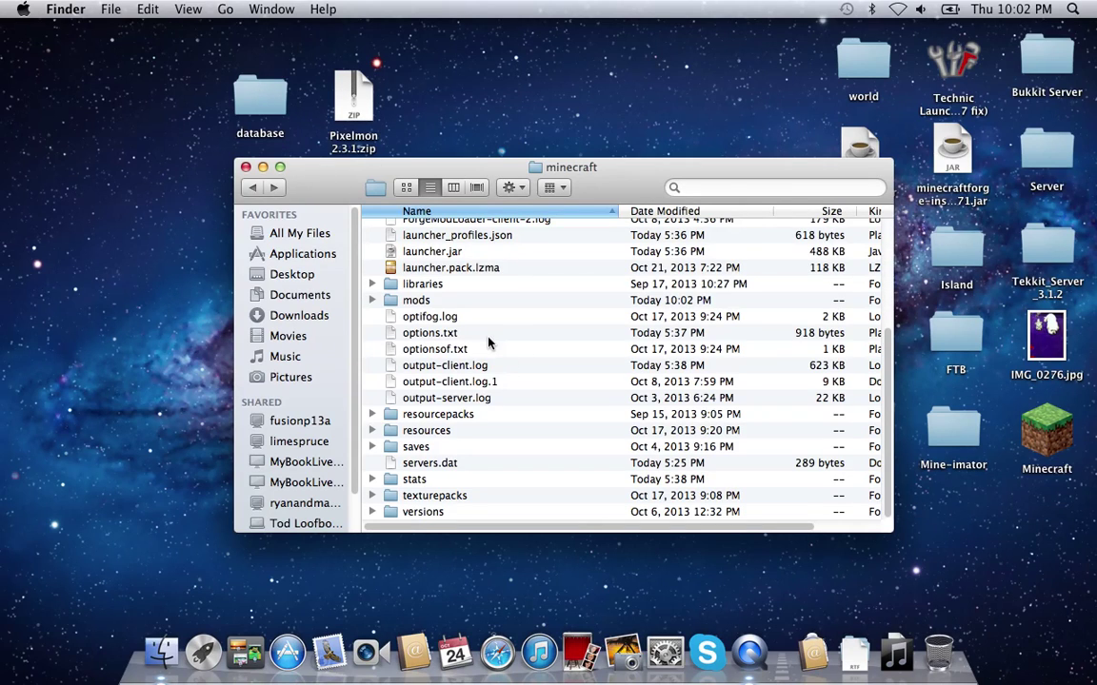
scroll(488, 338, up, 5)
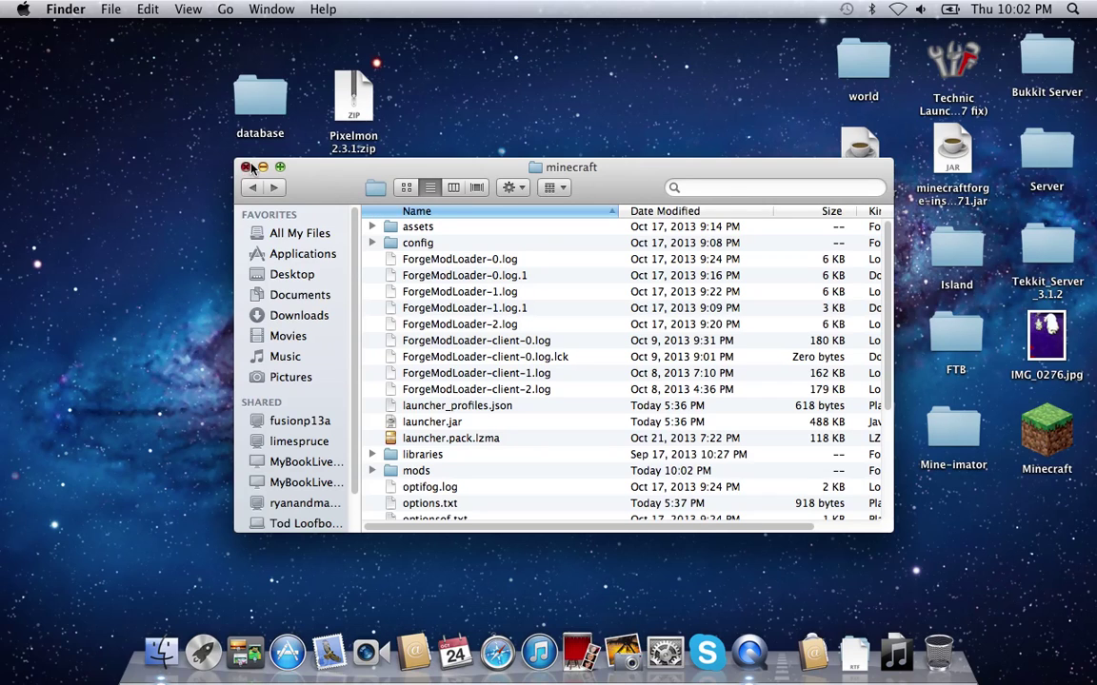
click(245, 167)
Step: Check the Forge universal jar in Modded Server, close it, and move the folder near Pixelmon
click(714, 209)
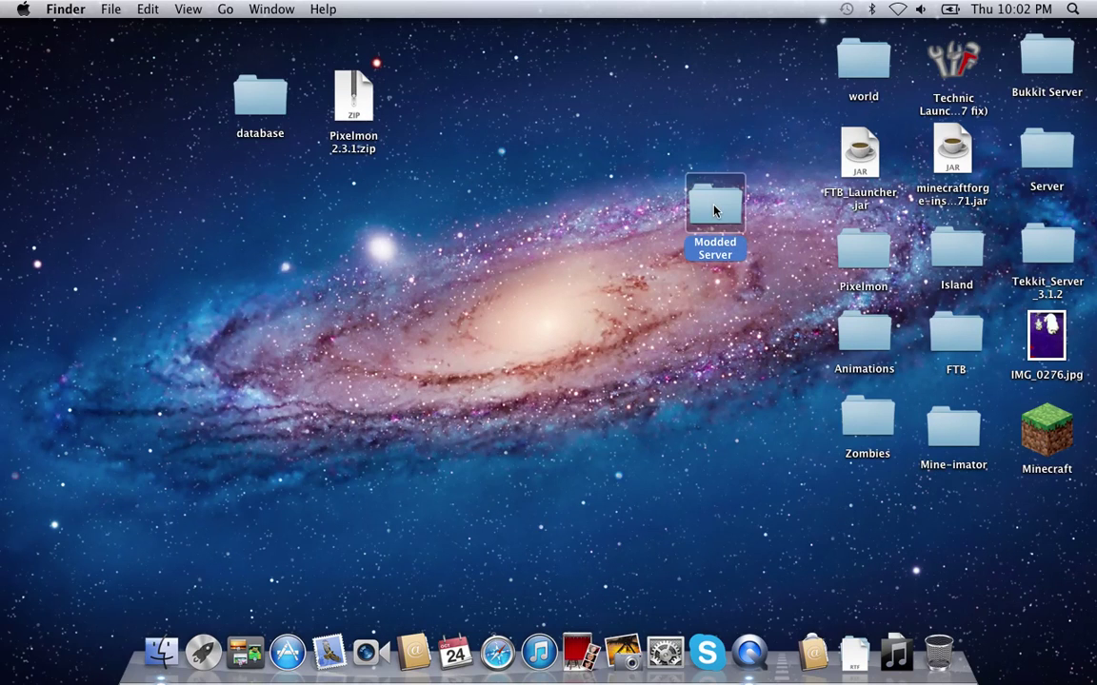
double_click(715, 209)
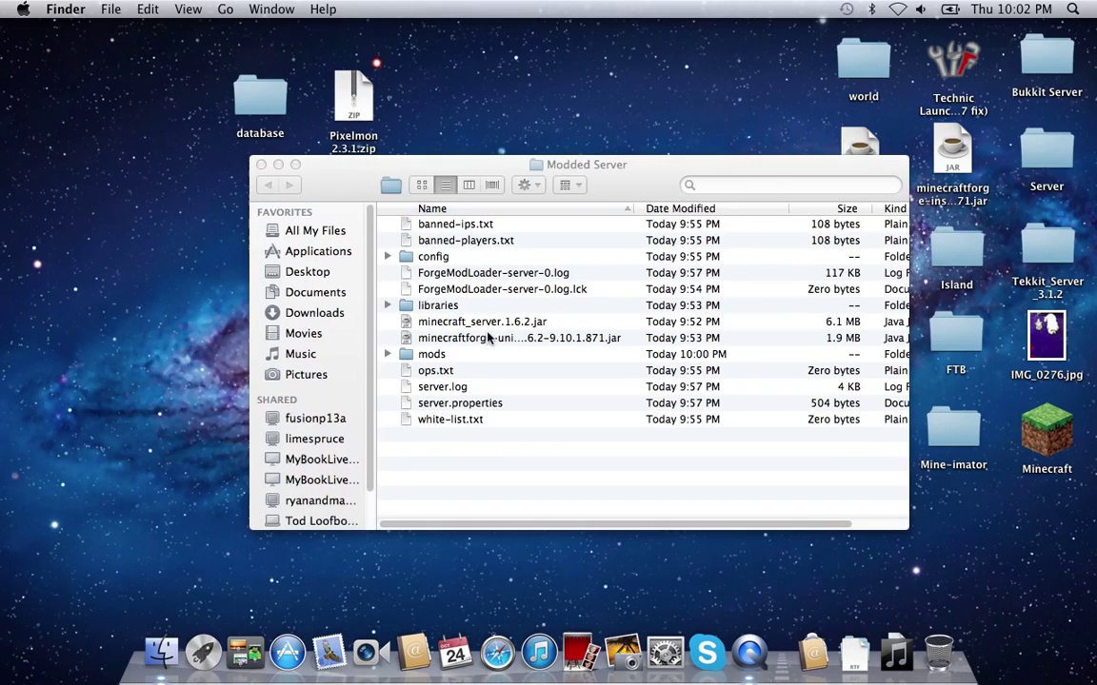
click(485, 340)
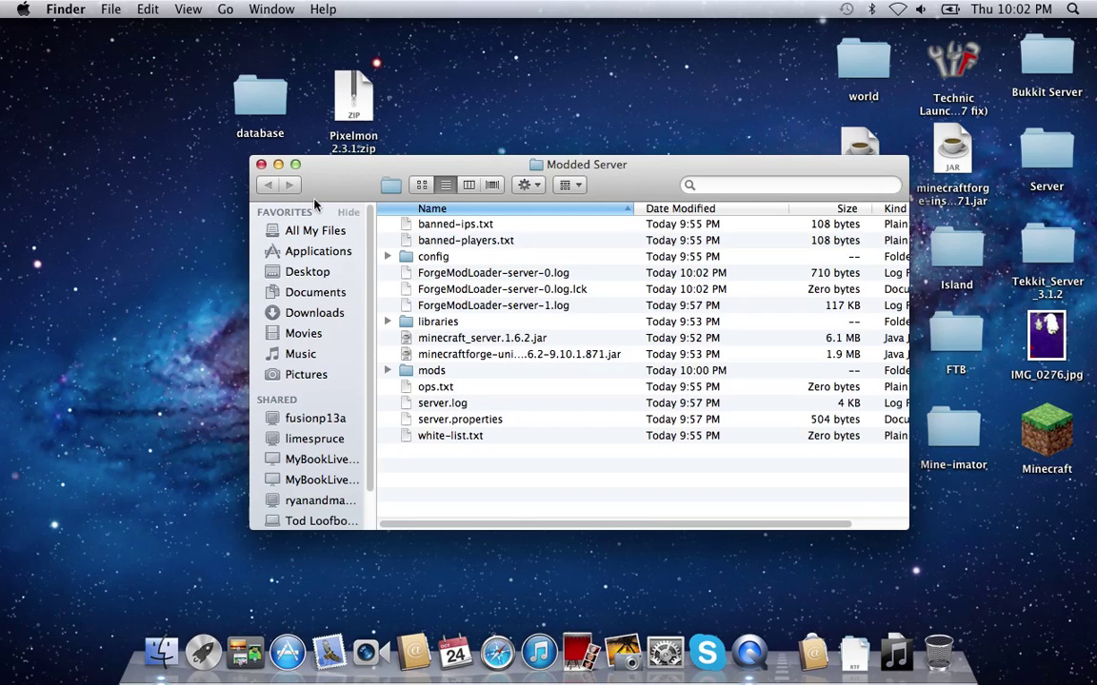
click(261, 163)
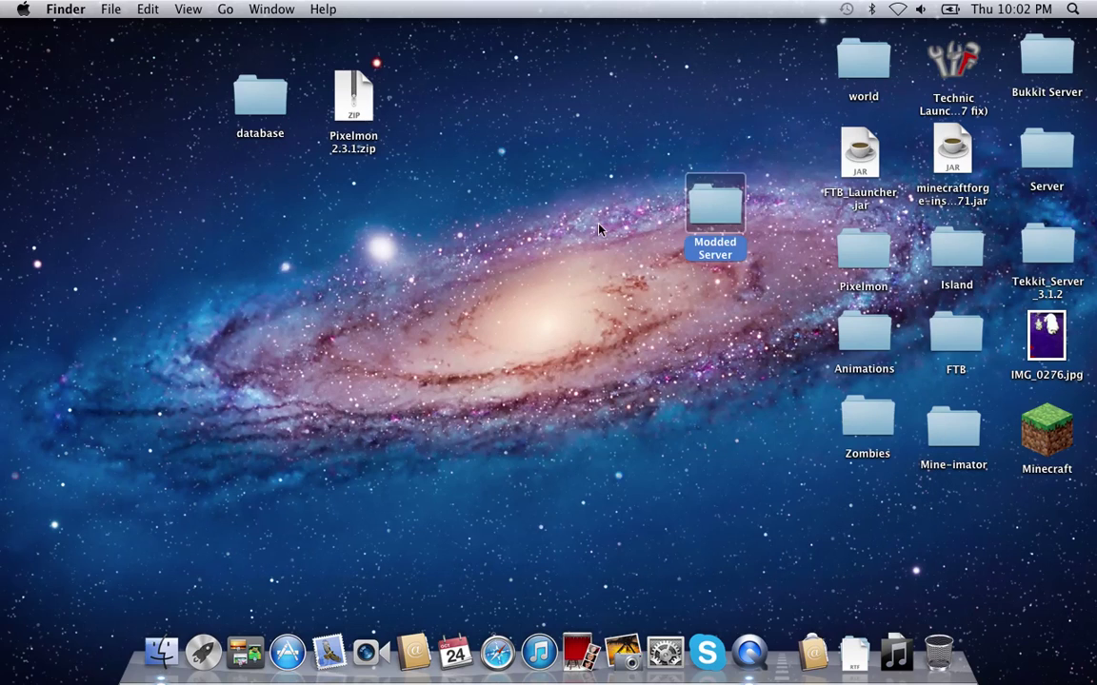
drag(723, 215, 505, 125)
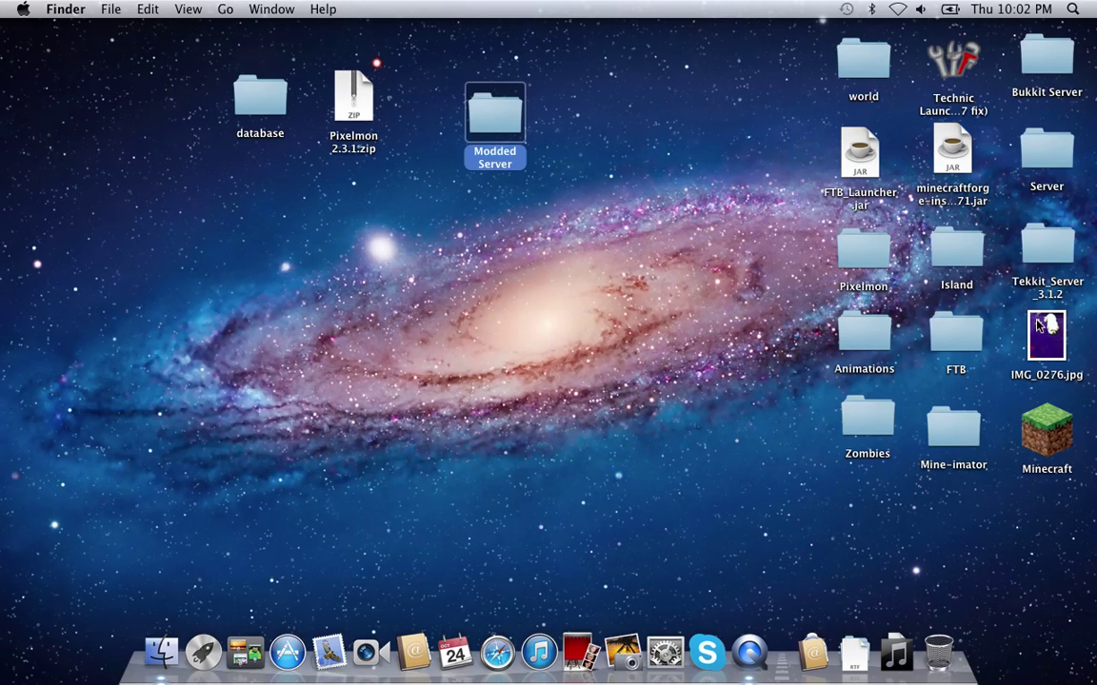
click(1044, 409)
Step: Launch the Minecraft app, open Modded Server beside the Pixelmon zip, and bring the launcher forward
double_click(1044, 409)
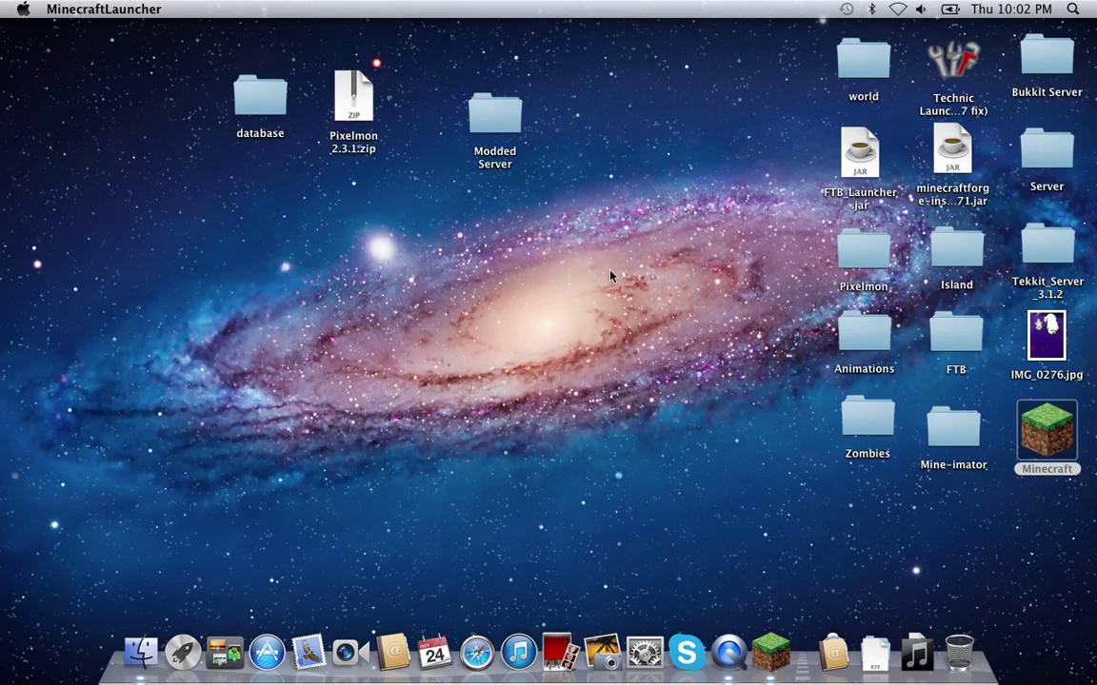
drag(494, 119, 429, 100)
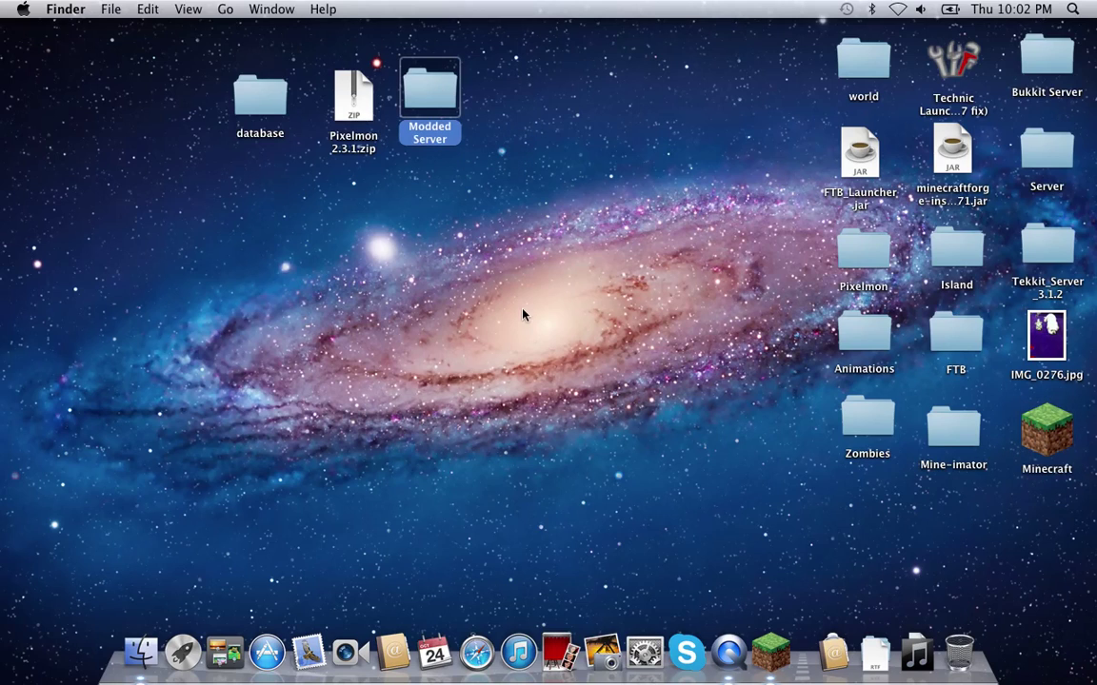
double_click(444, 87)
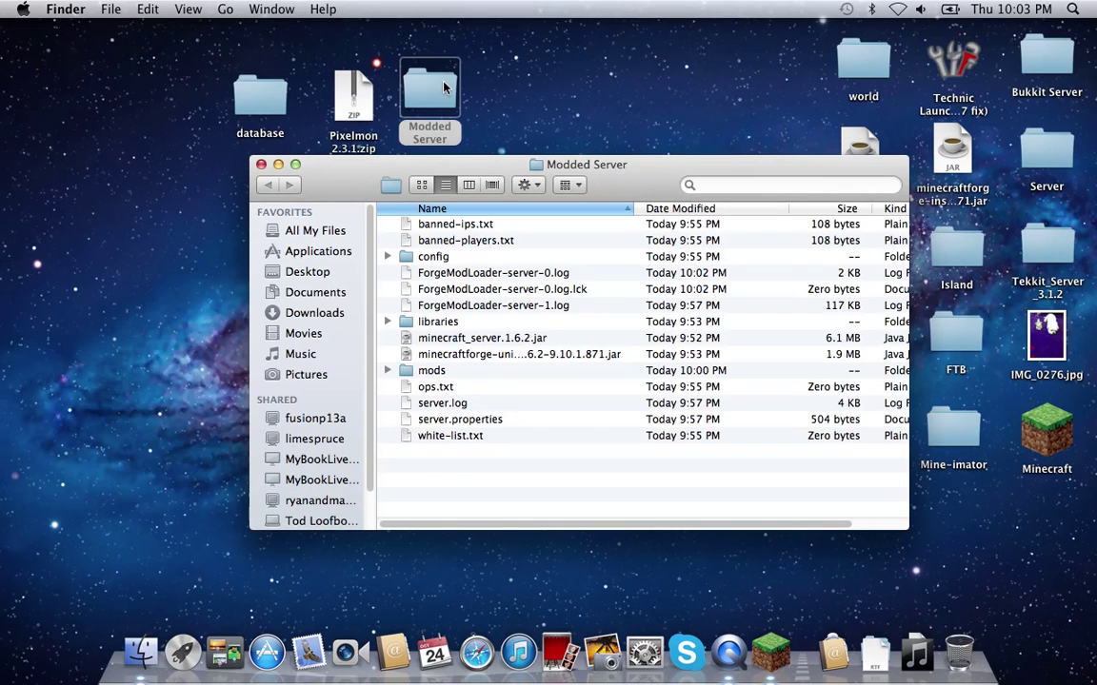
click(494, 133)
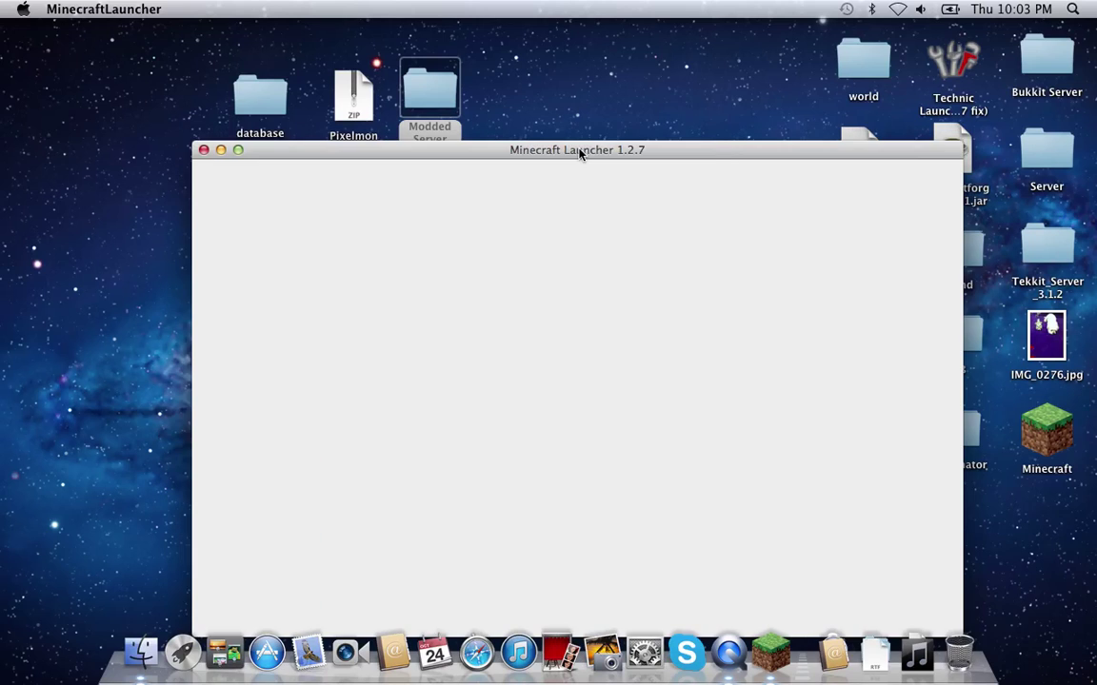
Step: Press Play for Minecraft 1.6.4, move the launcher aside, and bring Modded Server's window forward
drag(579, 152, 615, 76)
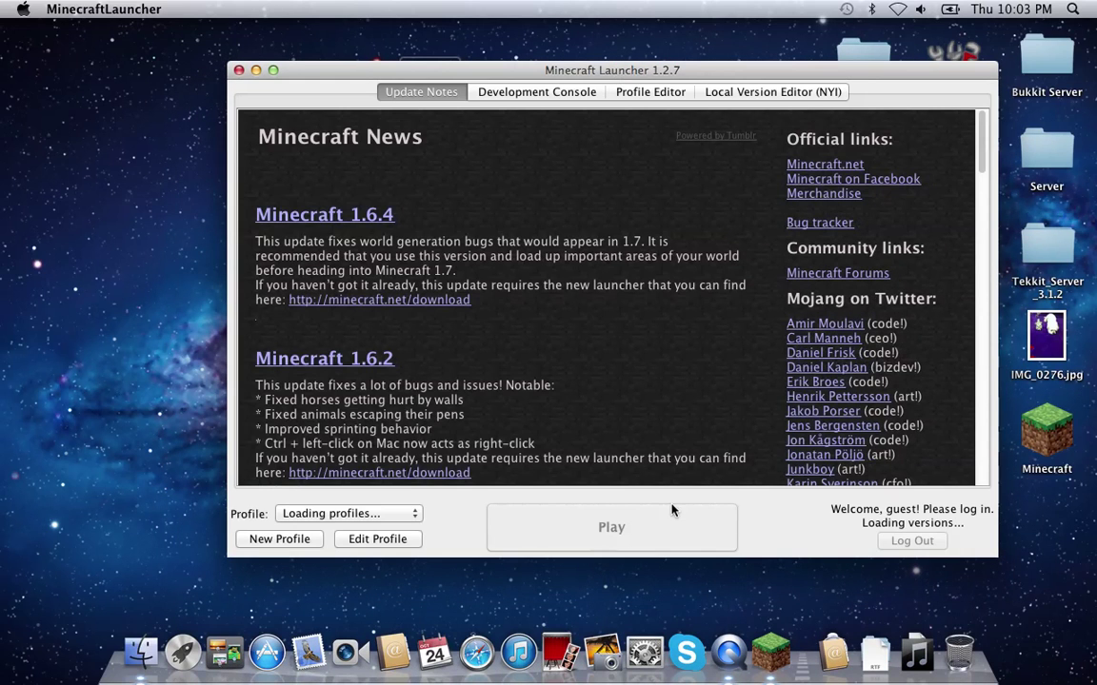
click(672, 513)
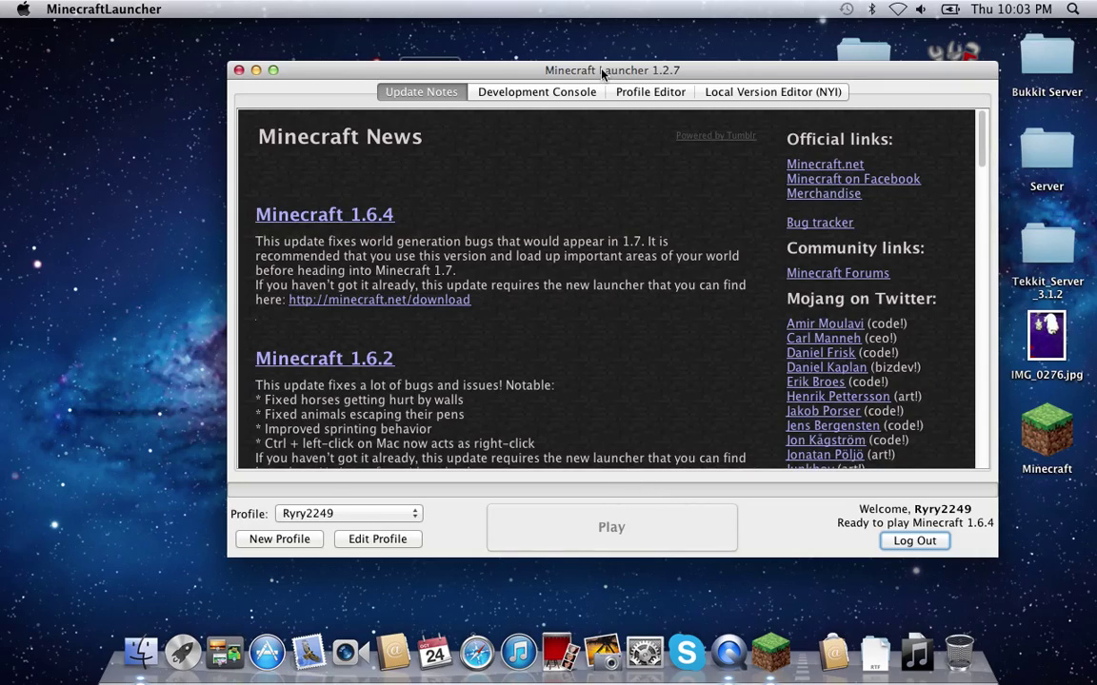
drag(602, 74, 693, 164)
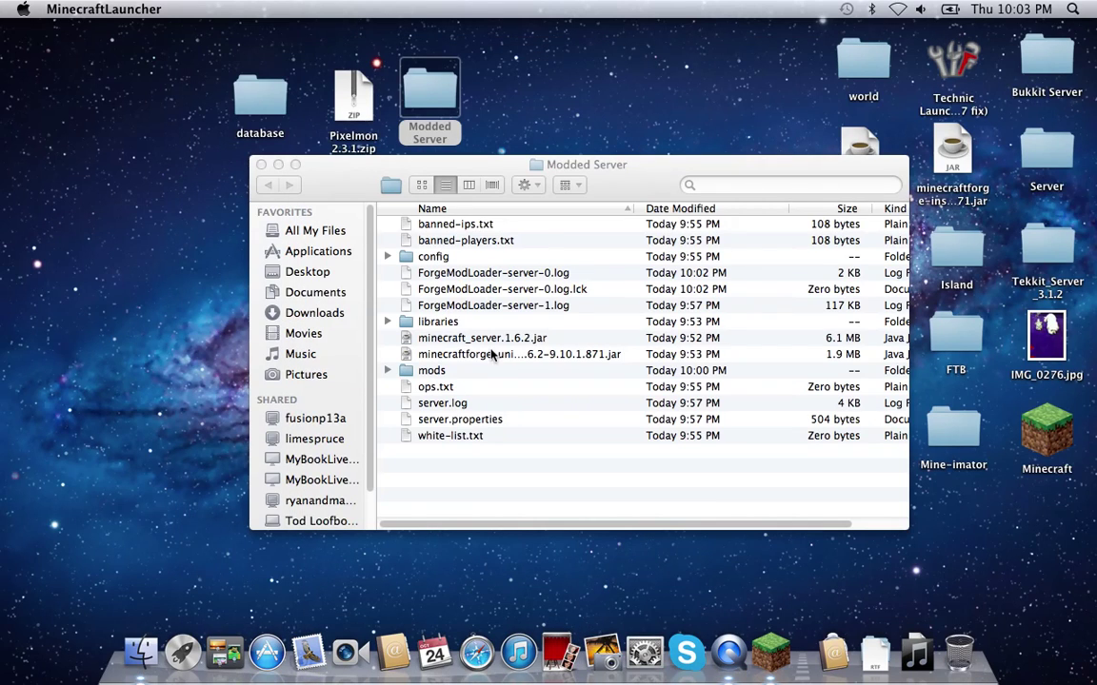
drag(434, 167, 477, 179)
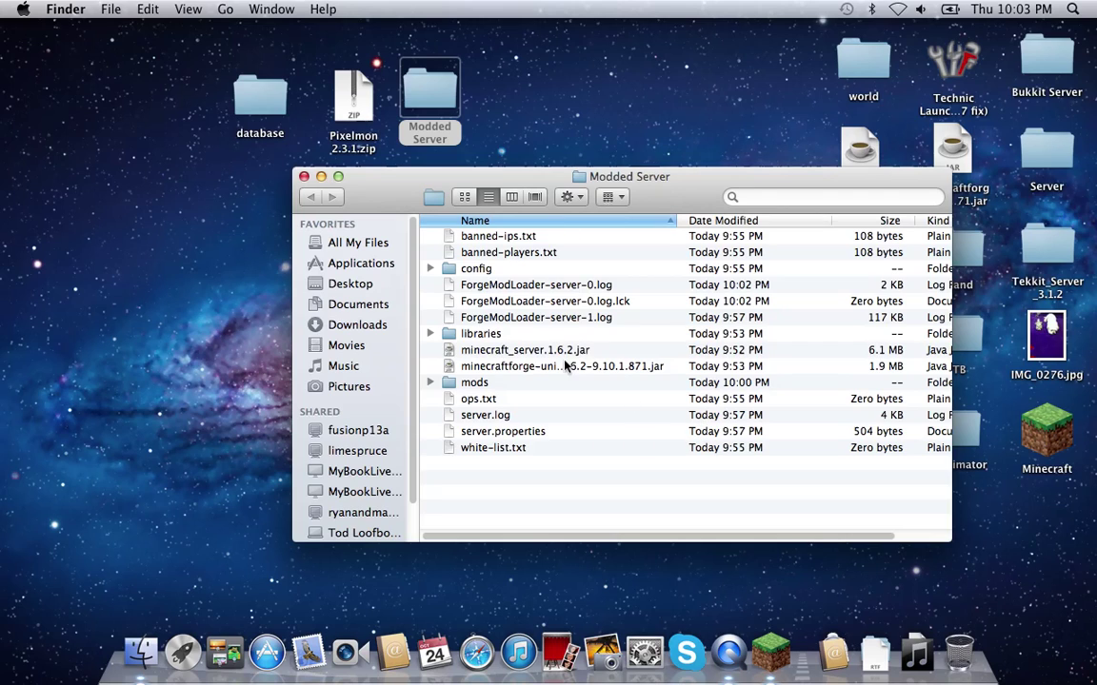
click(490, 383)
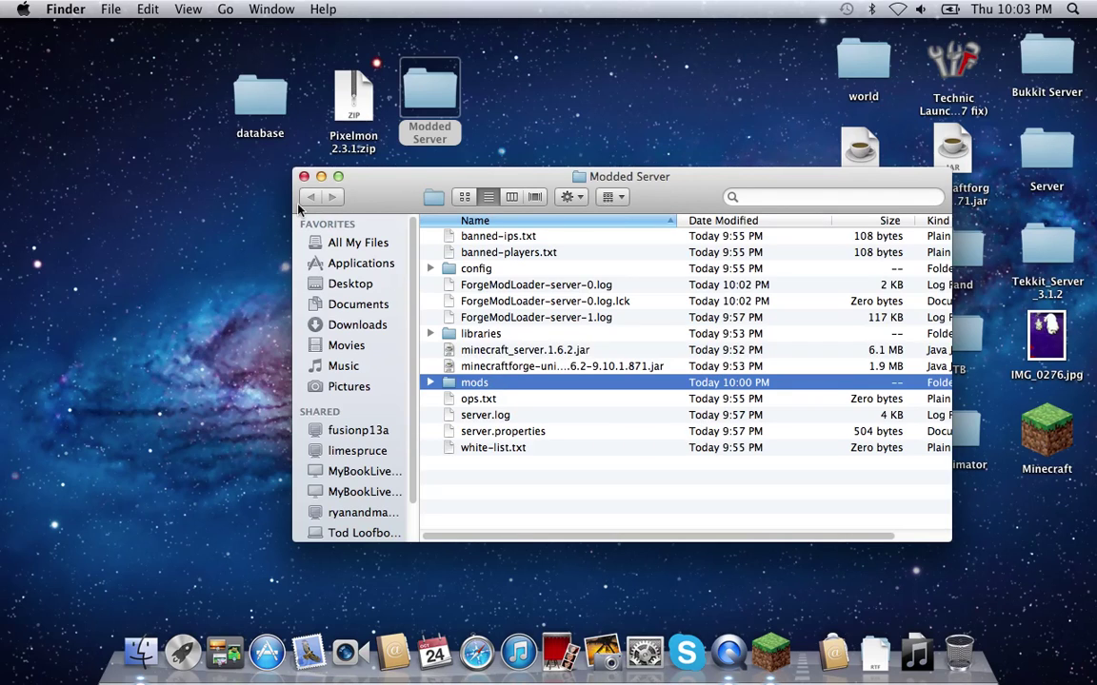
key(super+o)
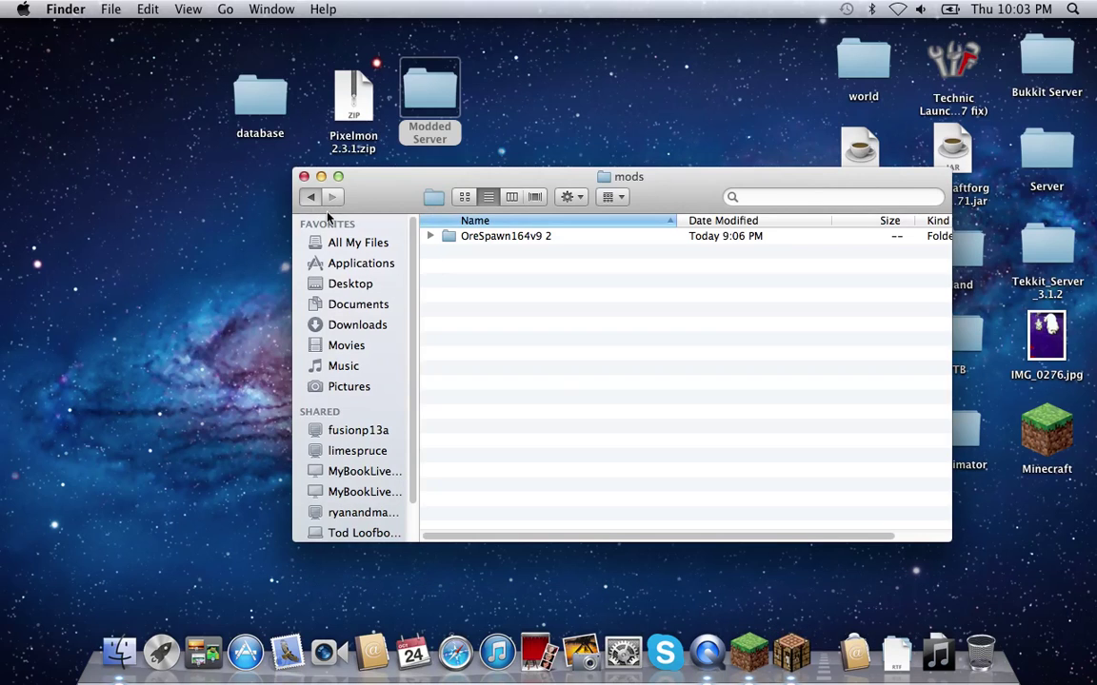
click(312, 197)
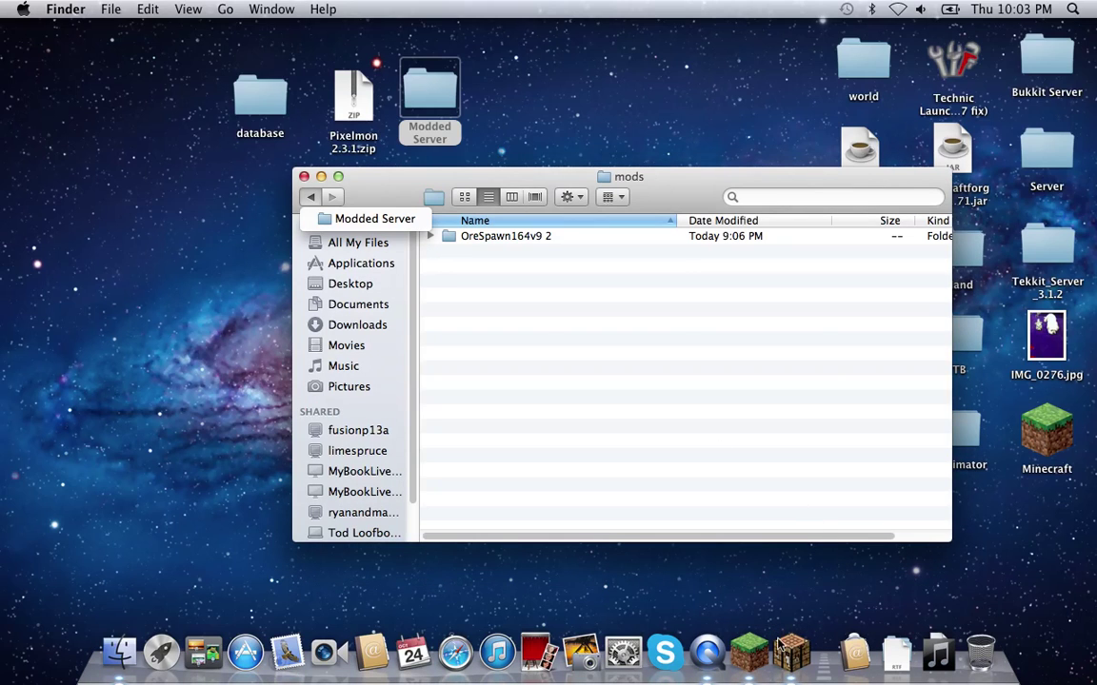
click(311, 197)
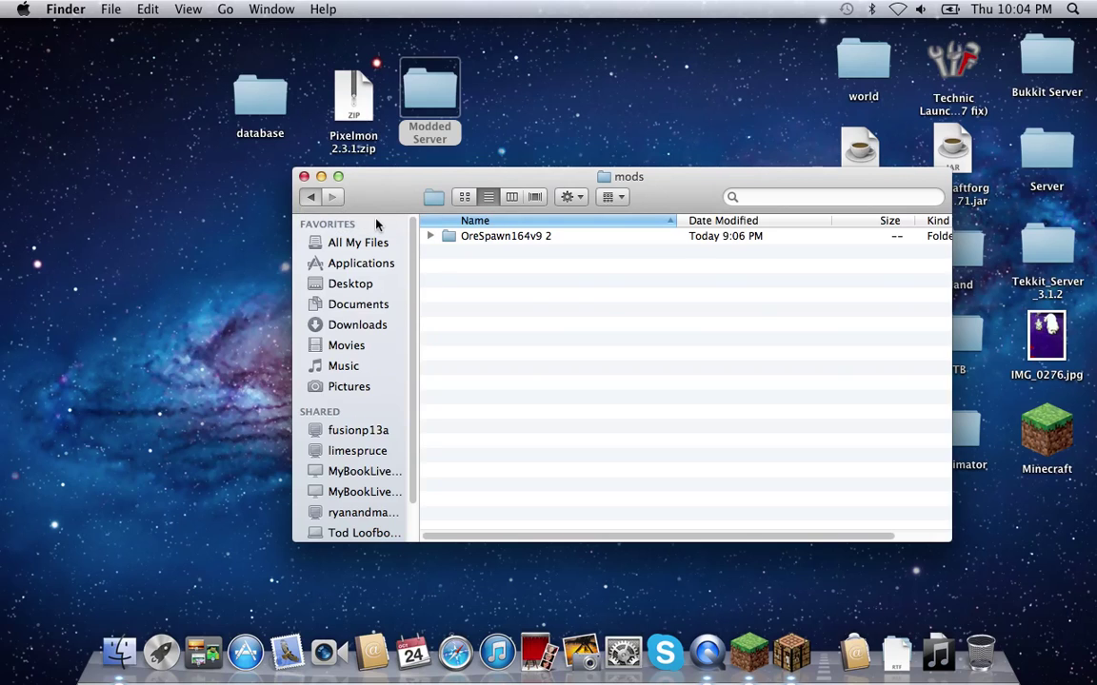
click(311, 197)
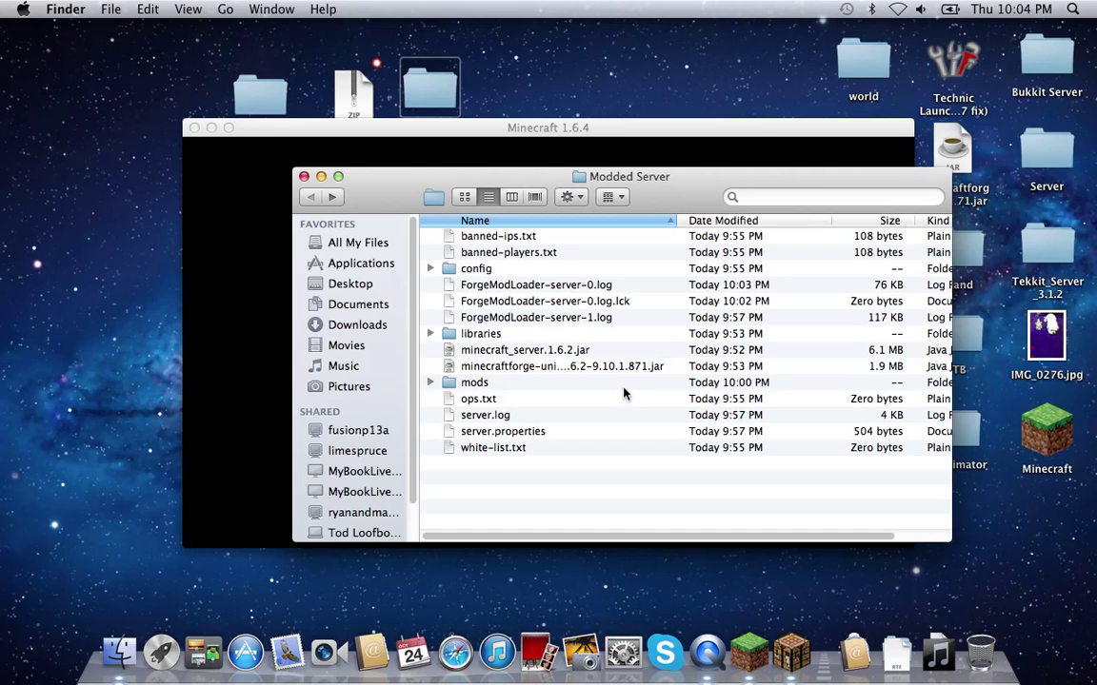
Step: Move the Minecraft 1.6.4 game window aside and minimize it to the Dock
drag(629, 117, 626, 135)
drag(396, 138, 487, 154)
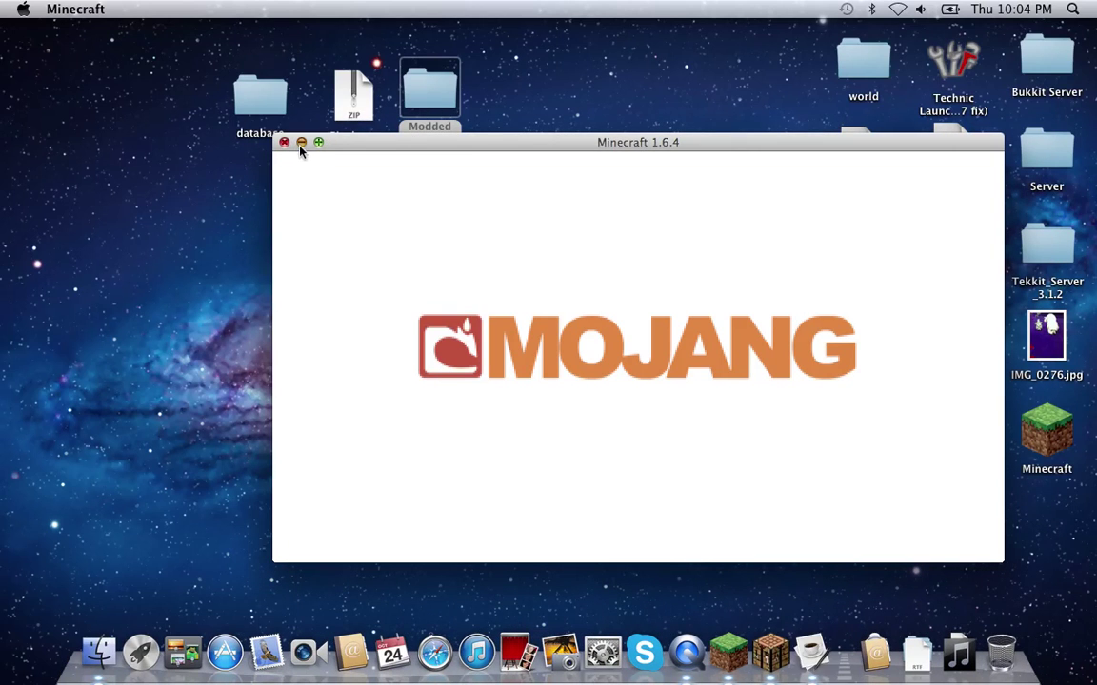
click(301, 142)
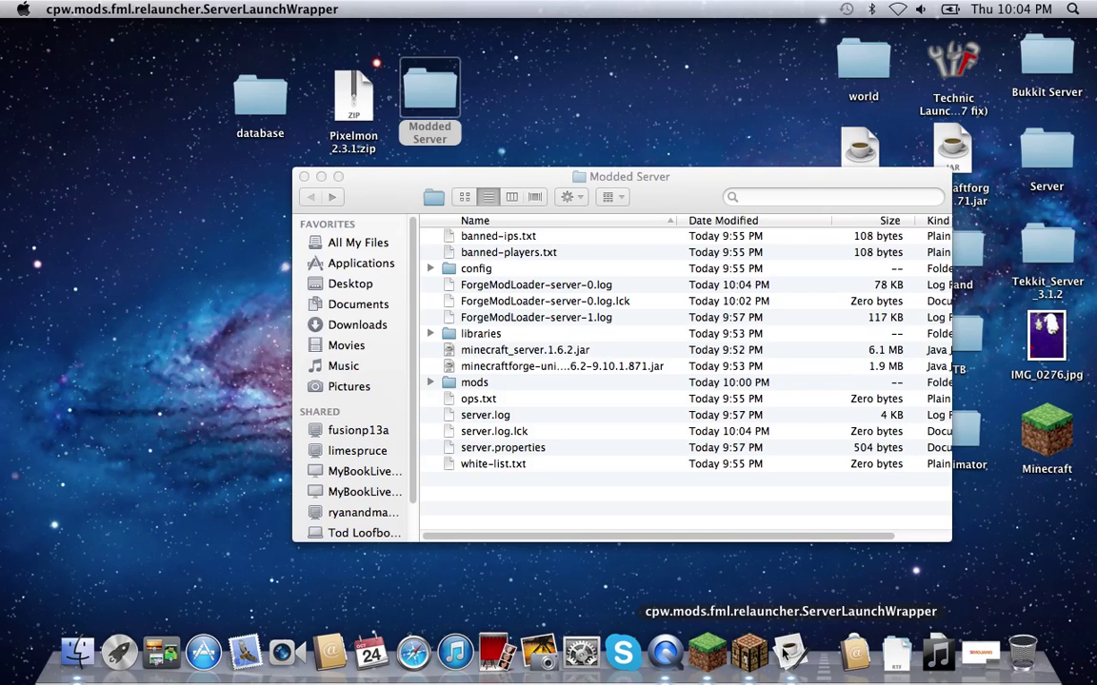
Step: Close the Modded Server folder, quit the Minecraft game, and bring up the server app's quit options
click(304, 177)
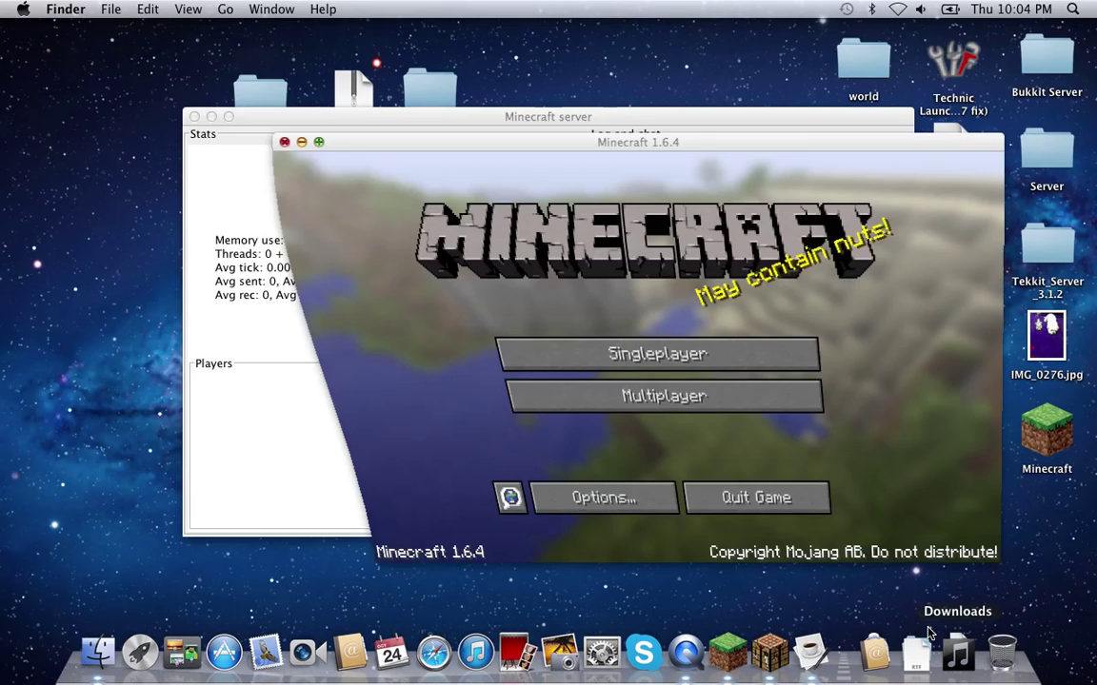
click(761, 507)
click(786, 441)
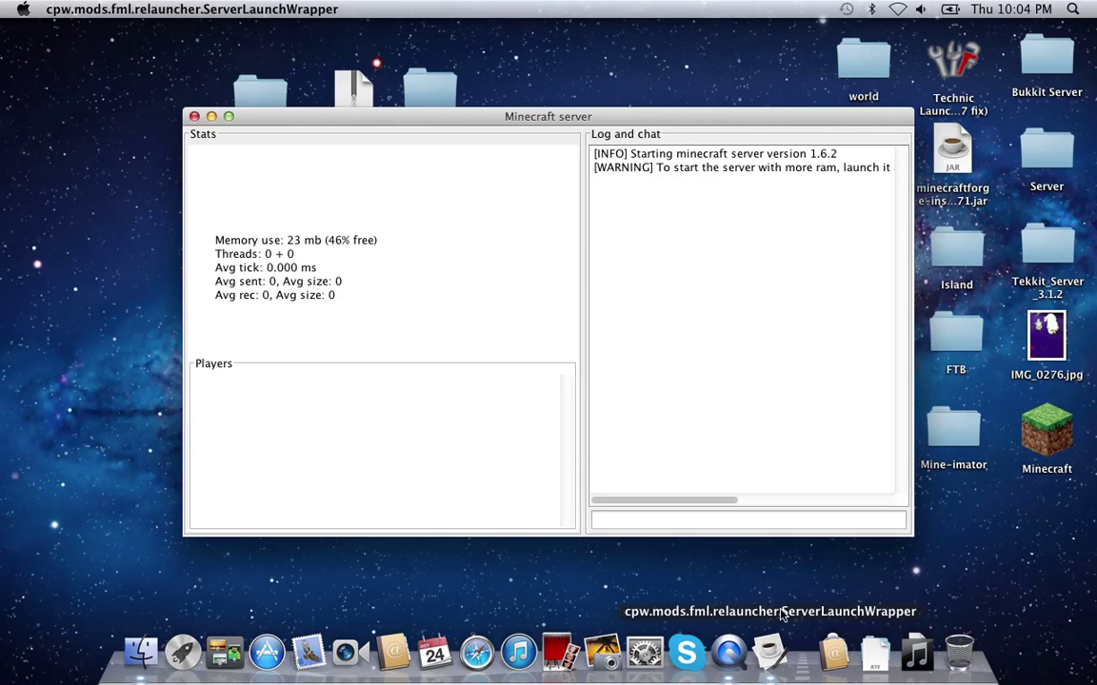
right_click(769, 653)
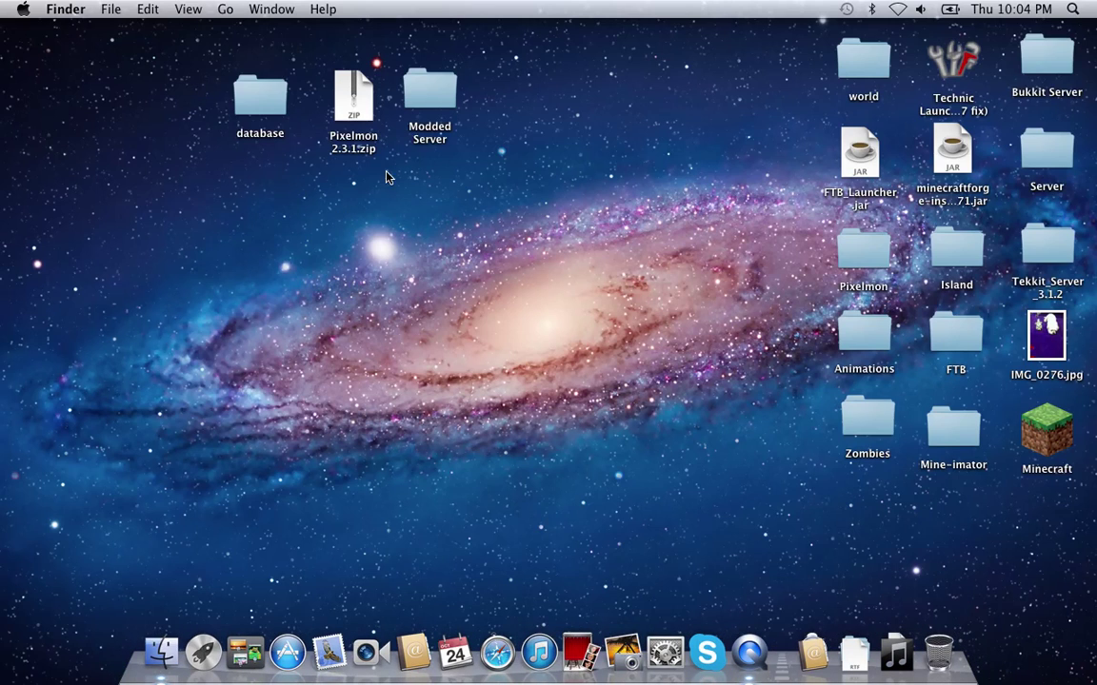
Step: In Modded Server, rename the Forge universal jar to craftvukkit
click(423, 95)
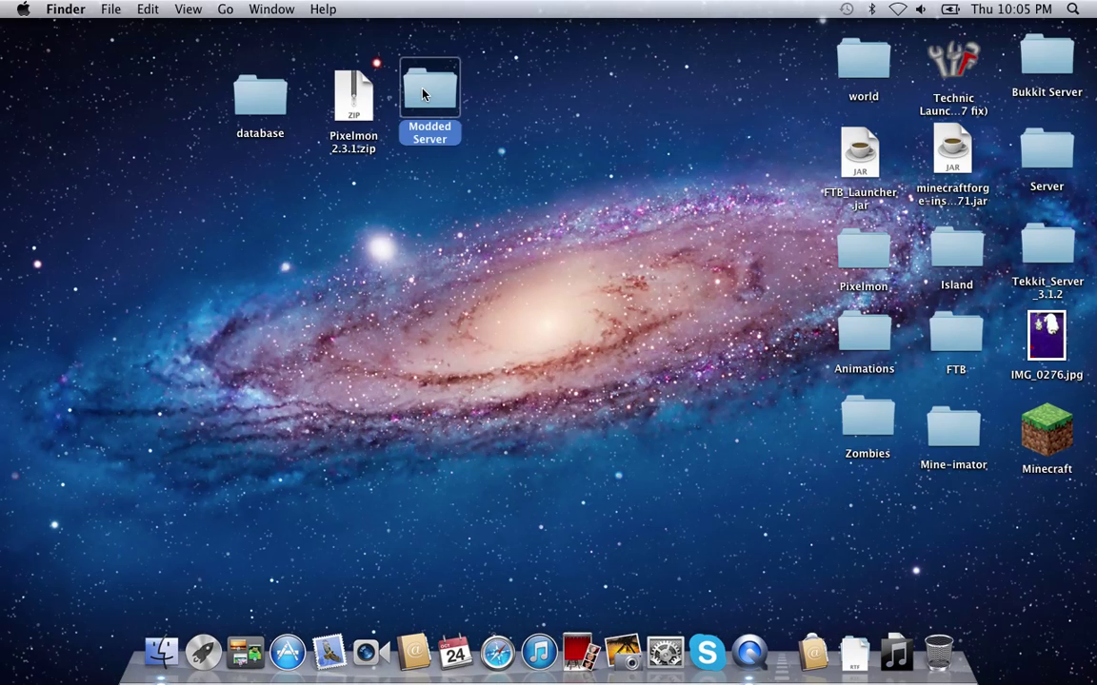
double_click(424, 95)
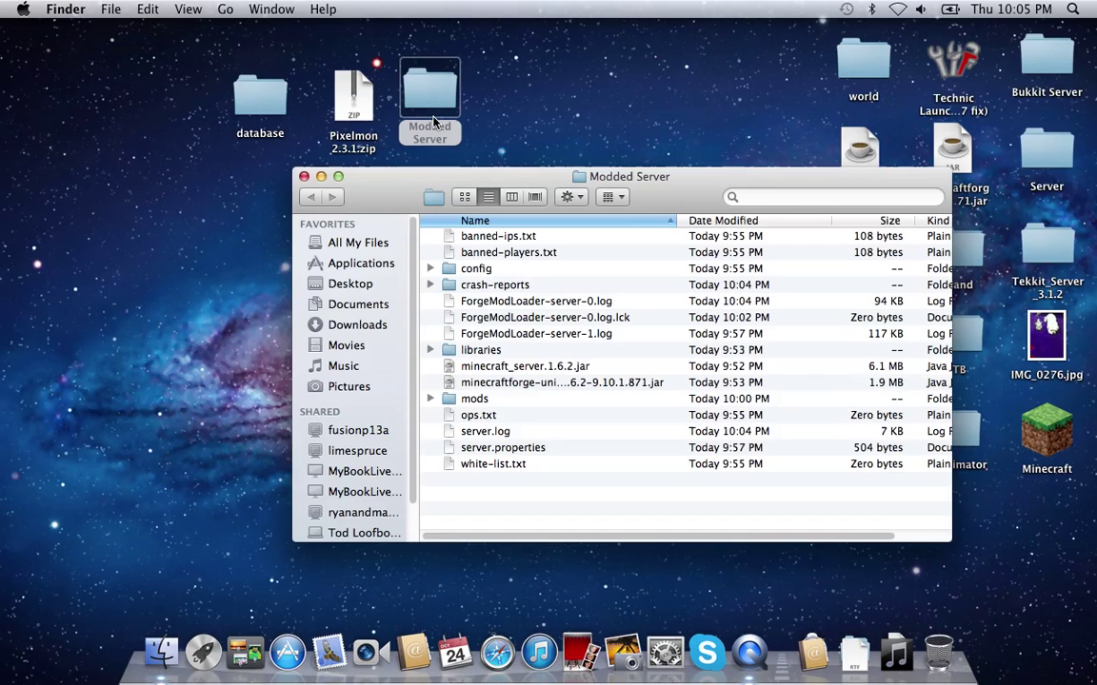
click(518, 385)
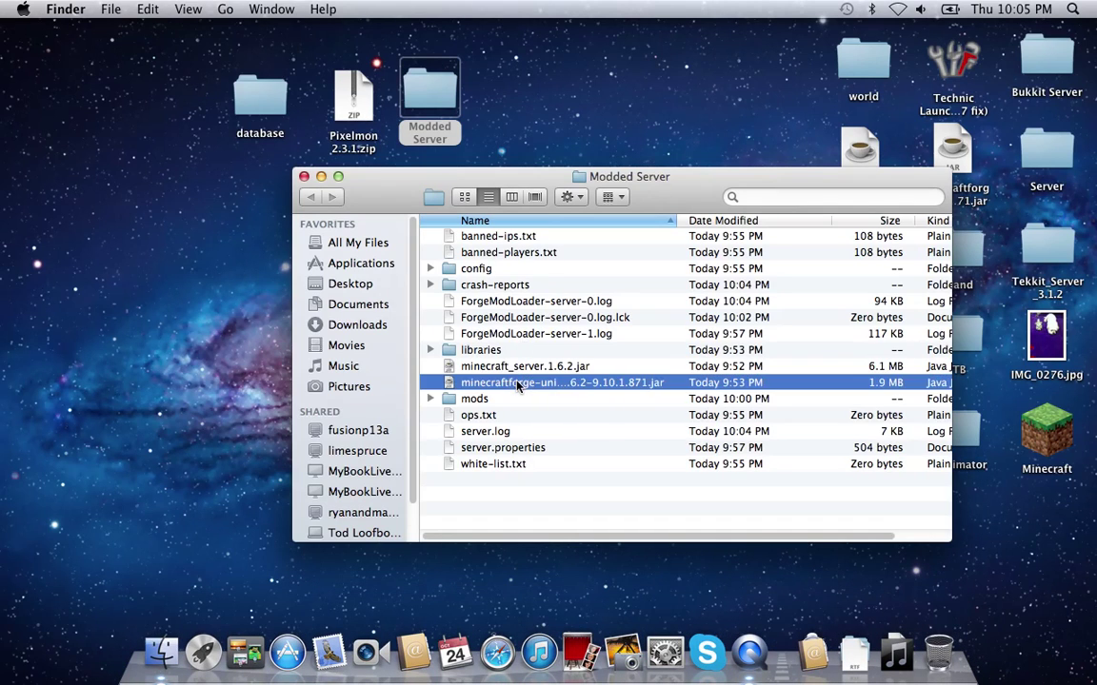
click(514, 384)
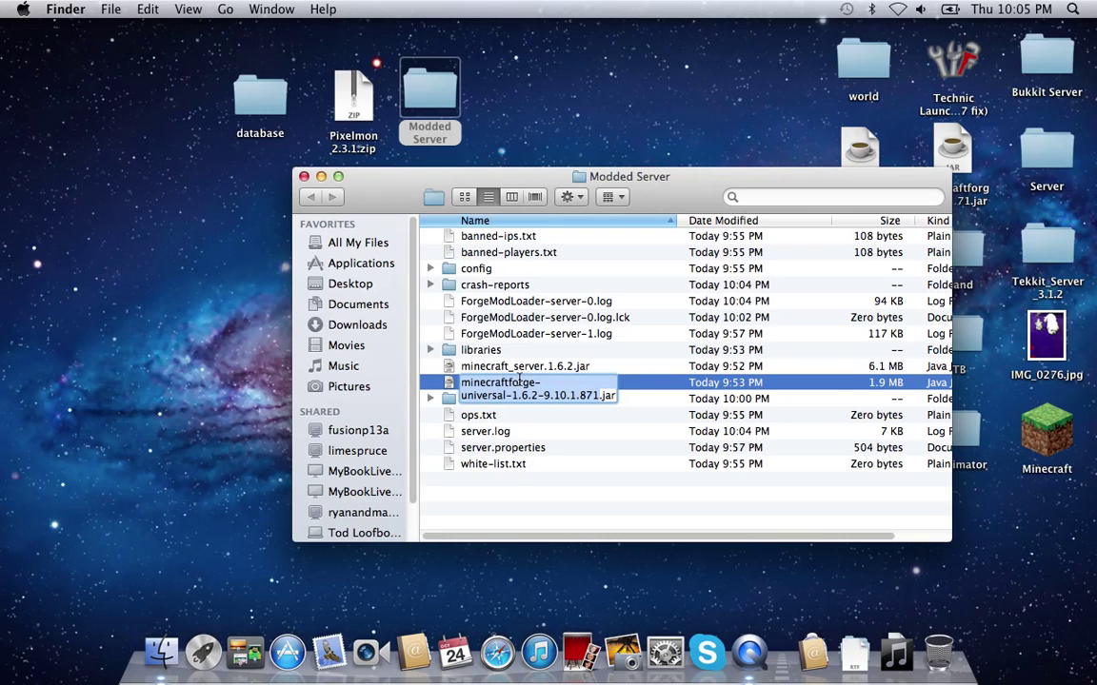
text(craft)
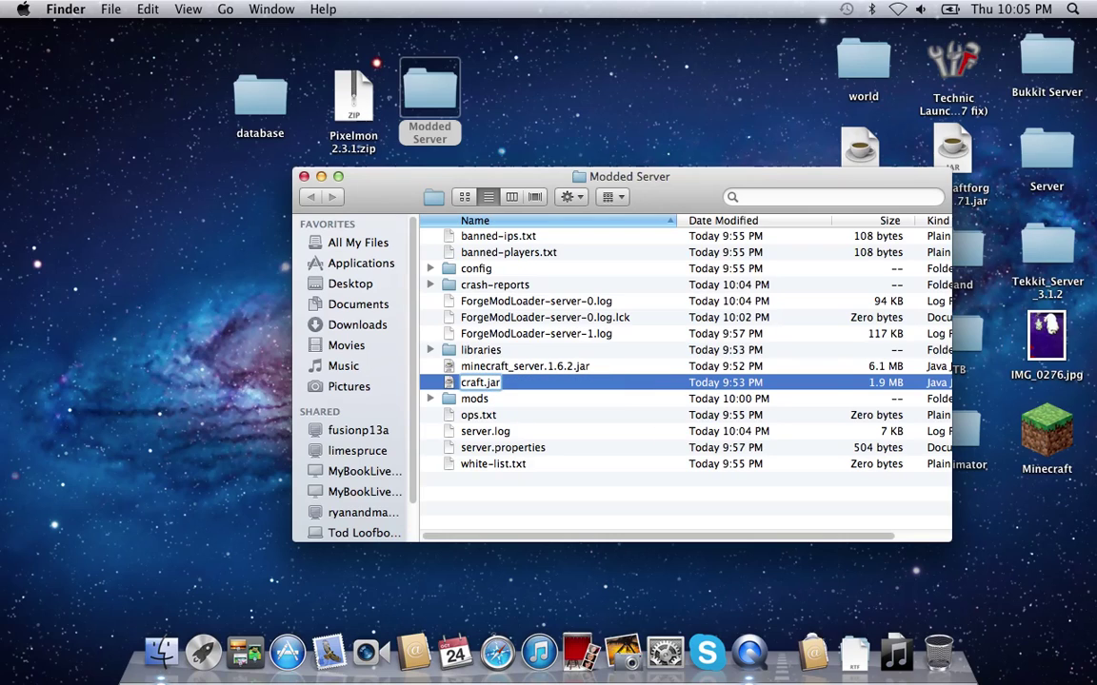
text(vukkit)
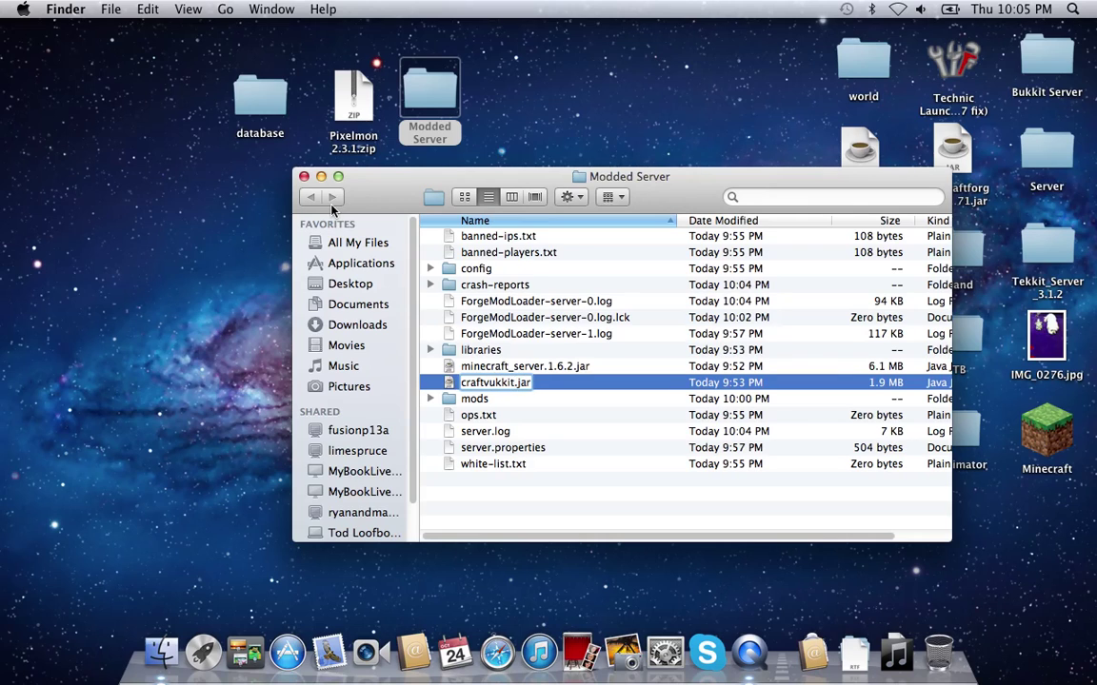
Step: Close the Modded Server window and search Spotlight for textedit
click(304, 177)
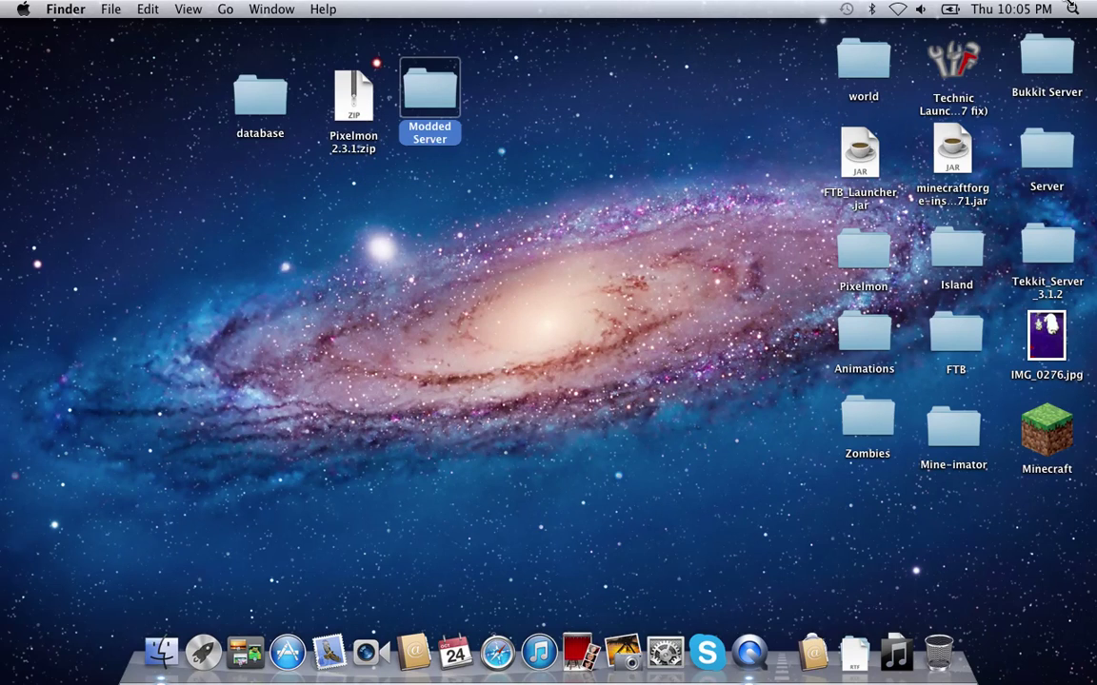
click(1073, 8)
text(te)
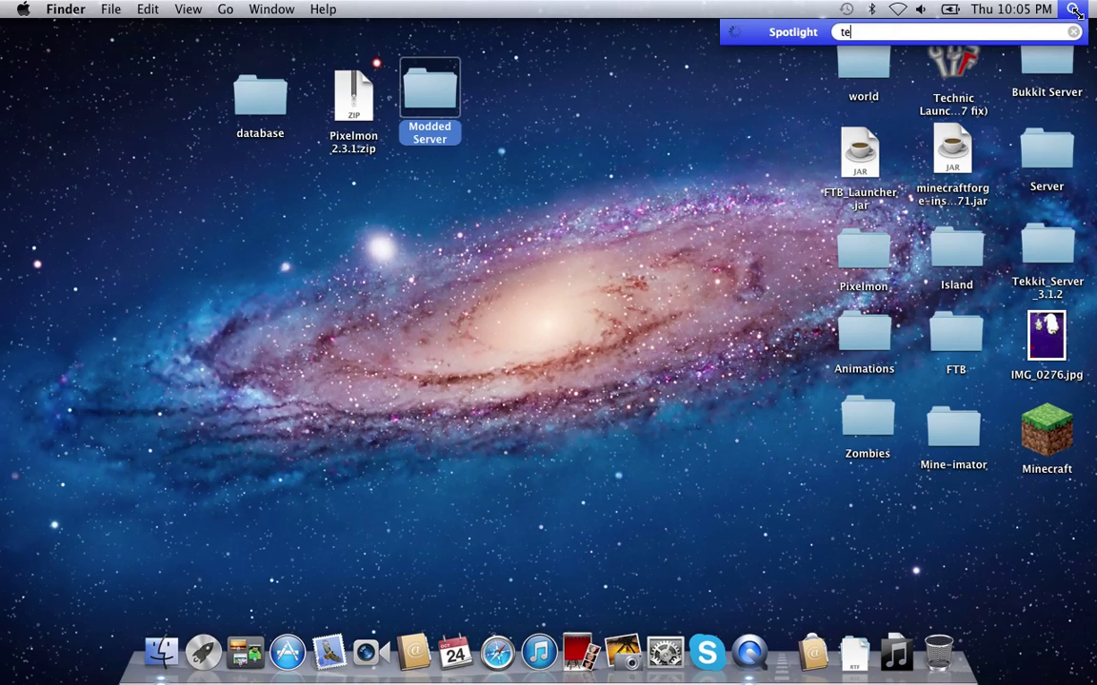
text(xtedit)
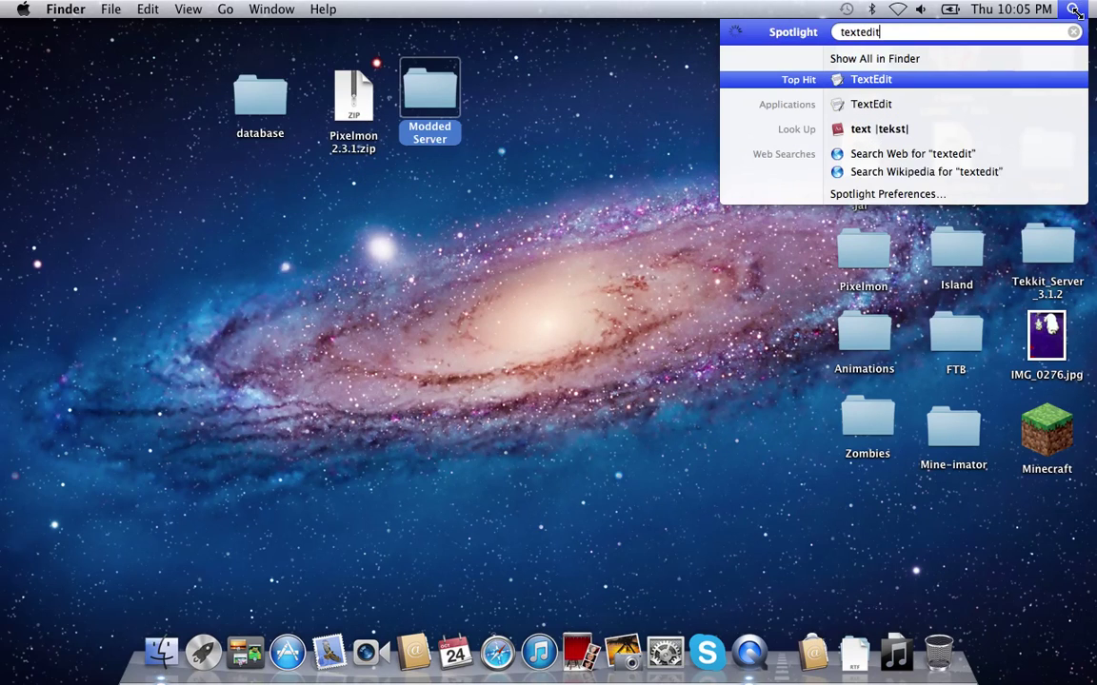
Step: Launch TextEdit from Spotlight and open the Tekkit_Server folder
key(Return)
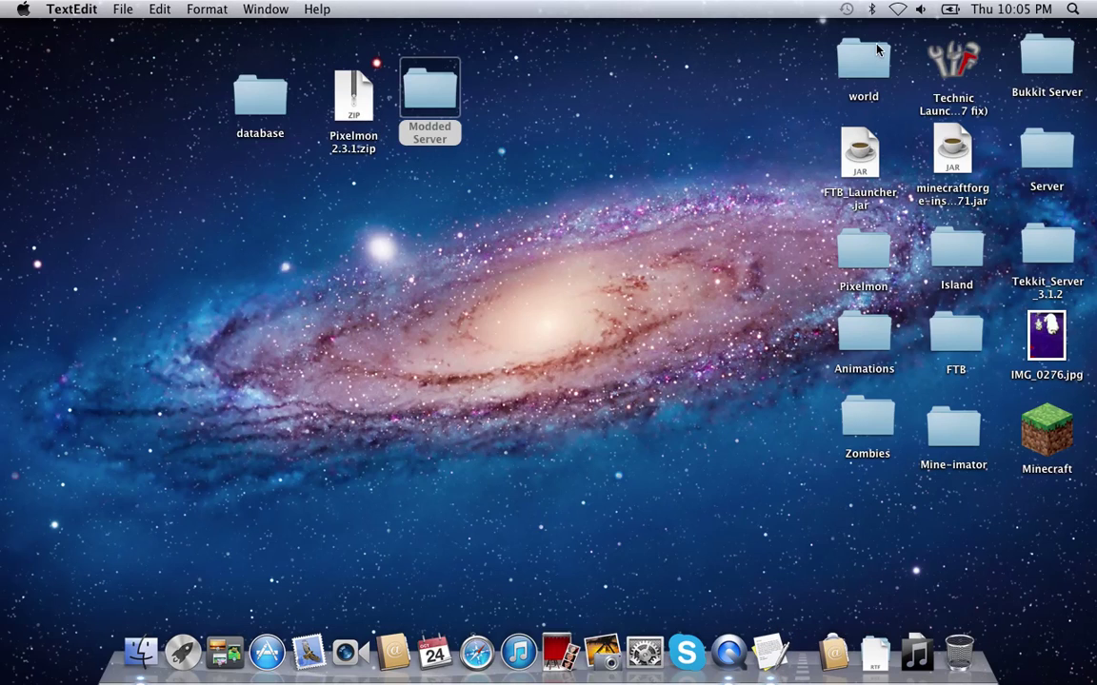
click(1047, 252)
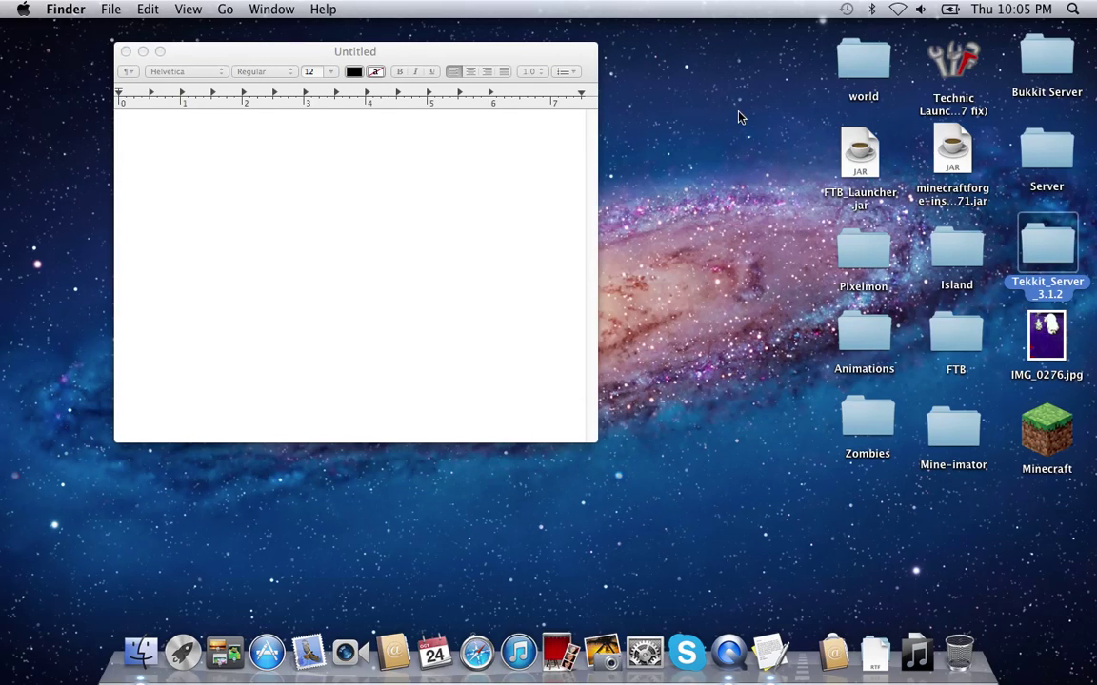
key(super+o)
drag(558, 126, 811, 87)
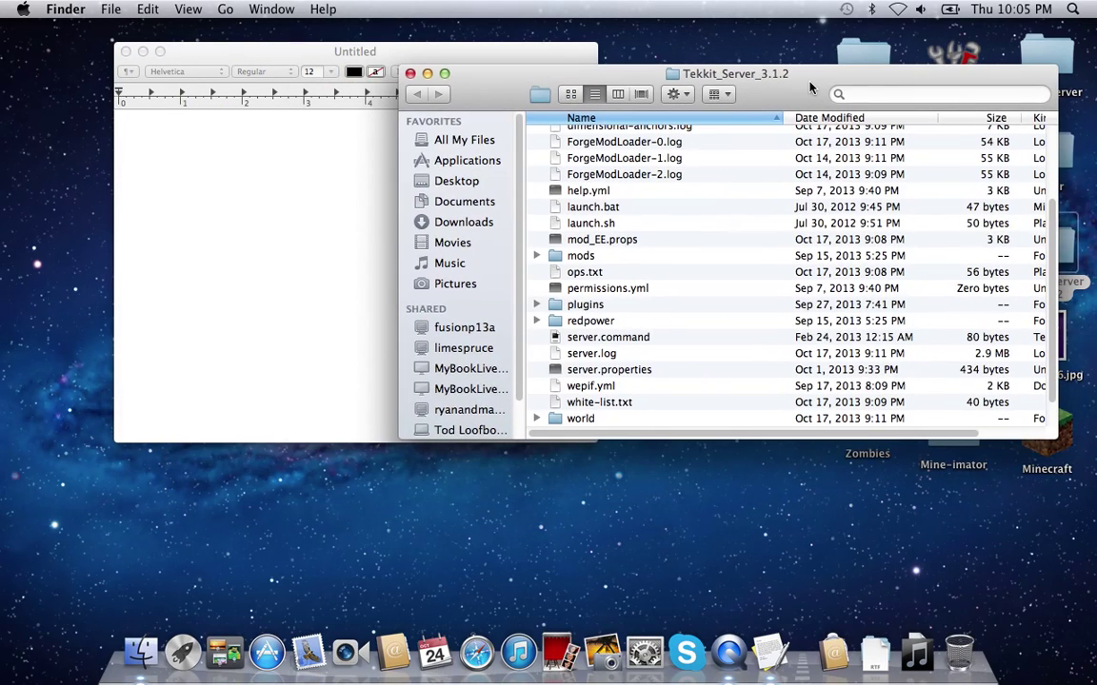
Step: Open server.command from Tekkit_Server in TextEdit using Open With
right_click(619, 337)
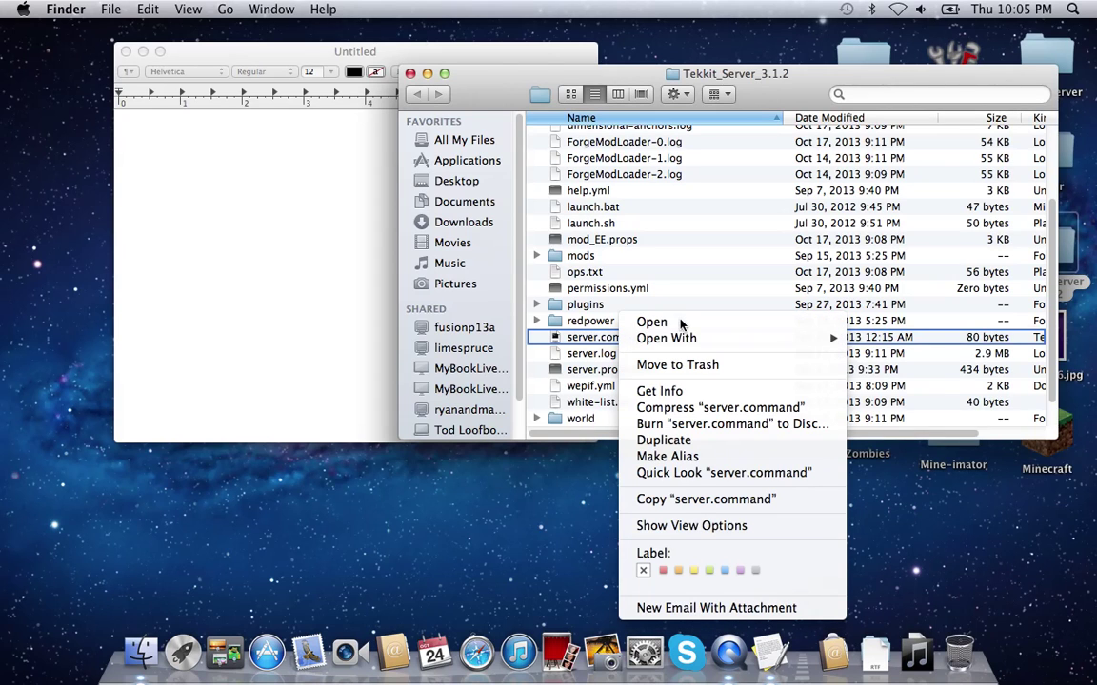
mouse_move(796, 341)
click(856, 450)
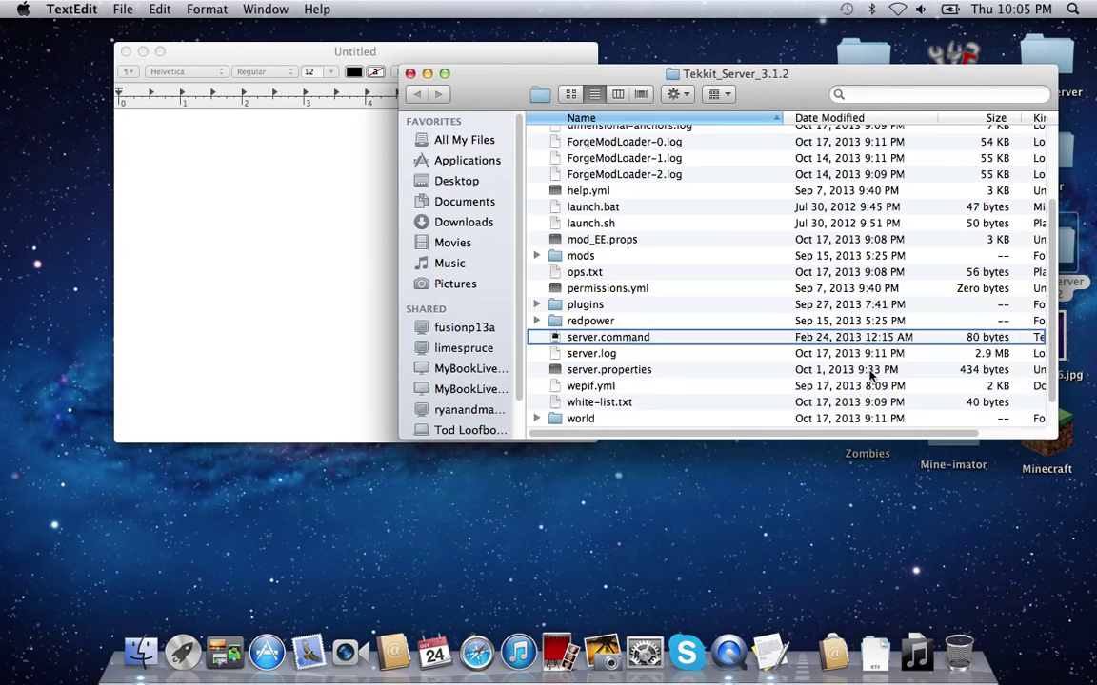
drag(482, 79, 1022, 73)
Step: Copy the three-line server.command script and paste it into the Untitled document
triple_click(838, 108)
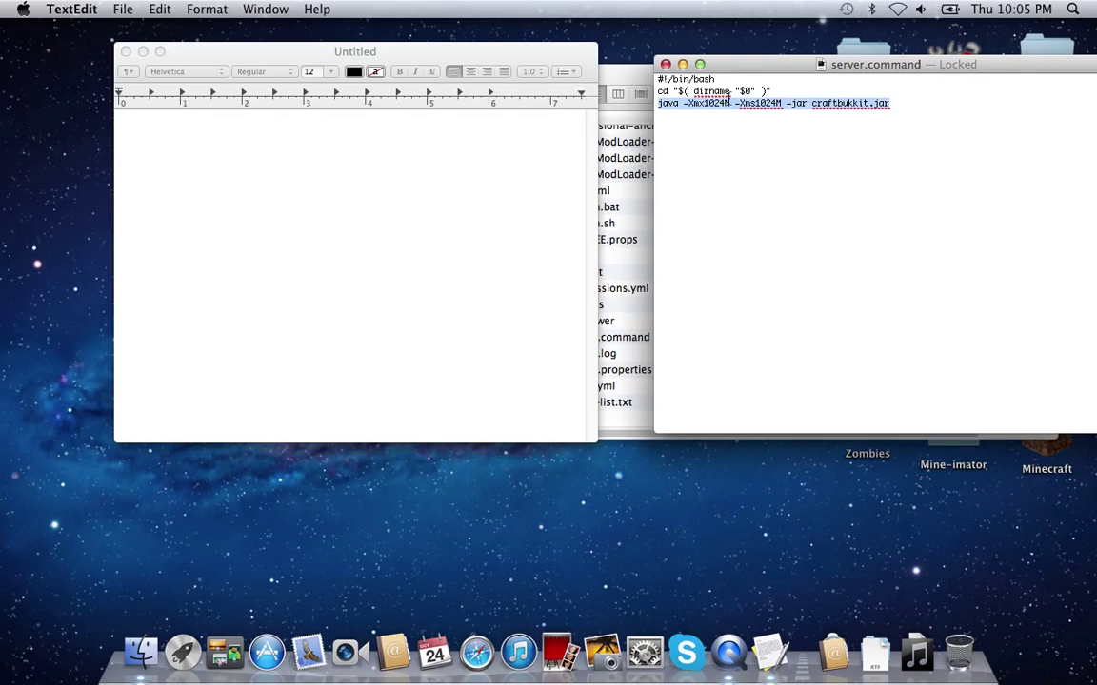
key(super+a)
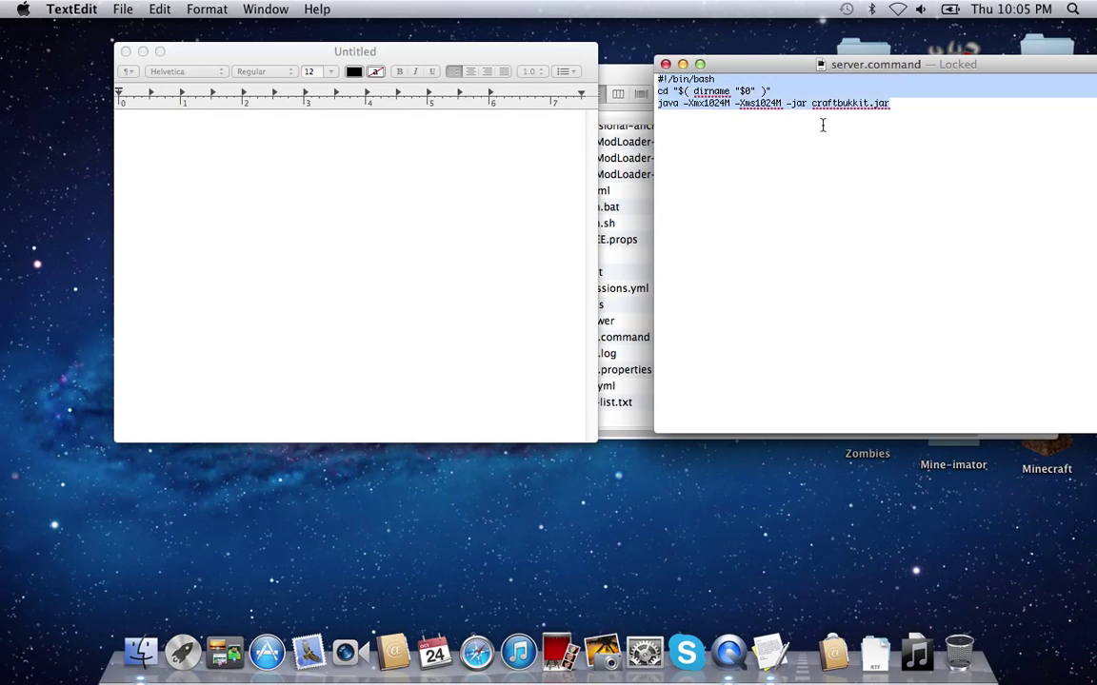
right_click(749, 115)
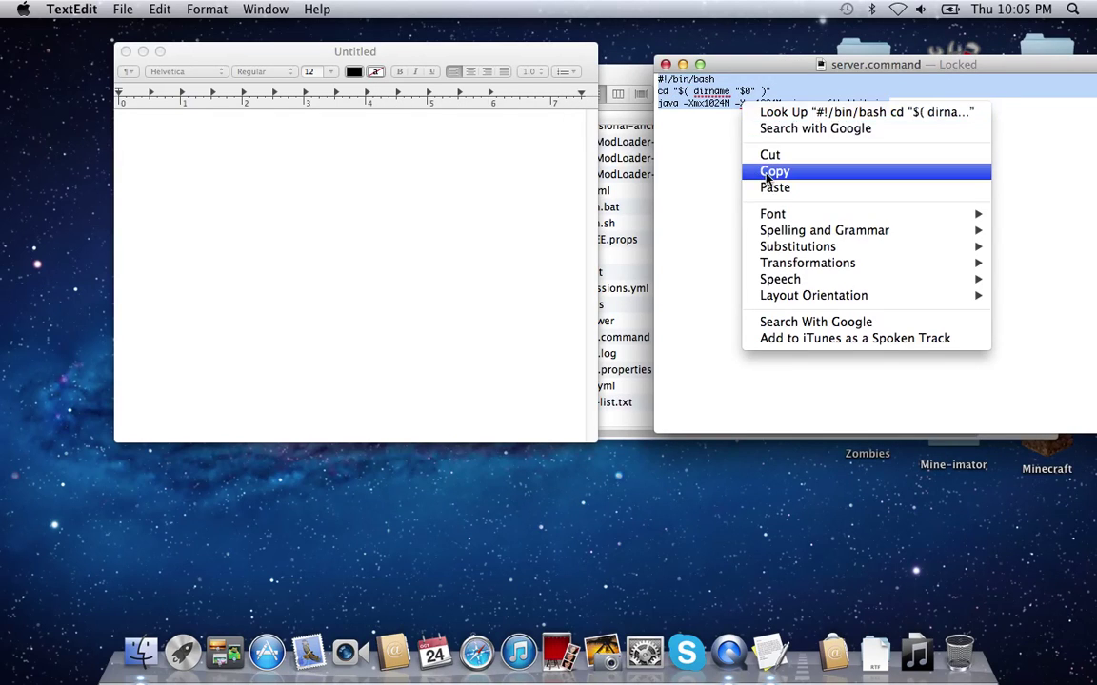
click(773, 171)
click(520, 155)
right_click(520, 155)
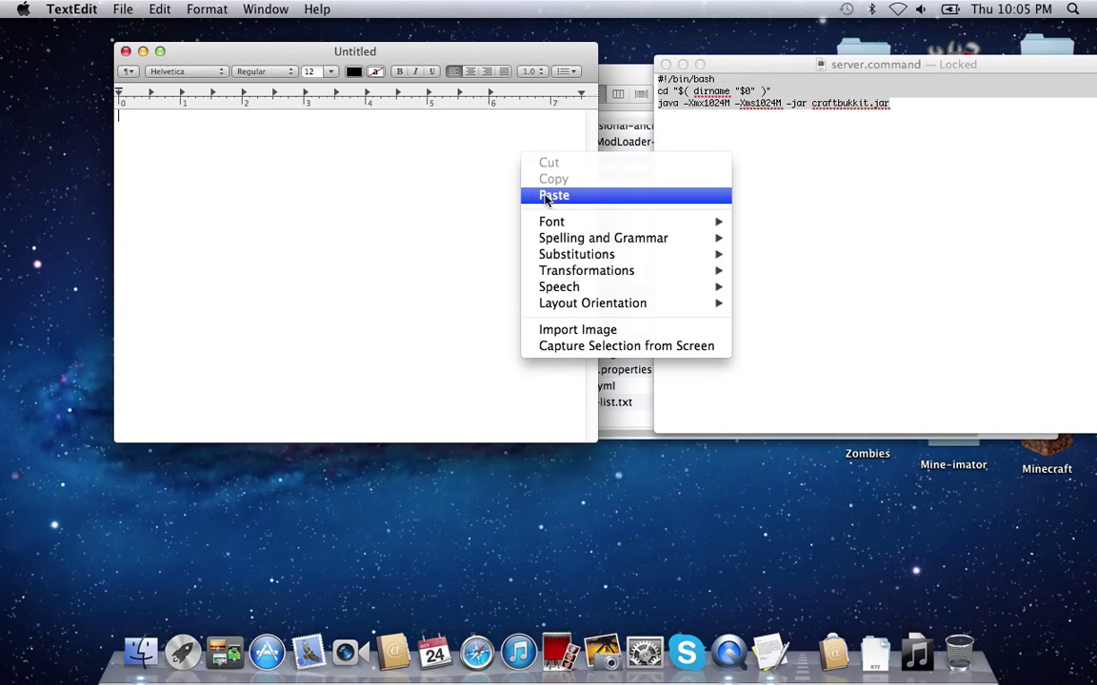
click(529, 195)
drag(276, 51, 381, 50)
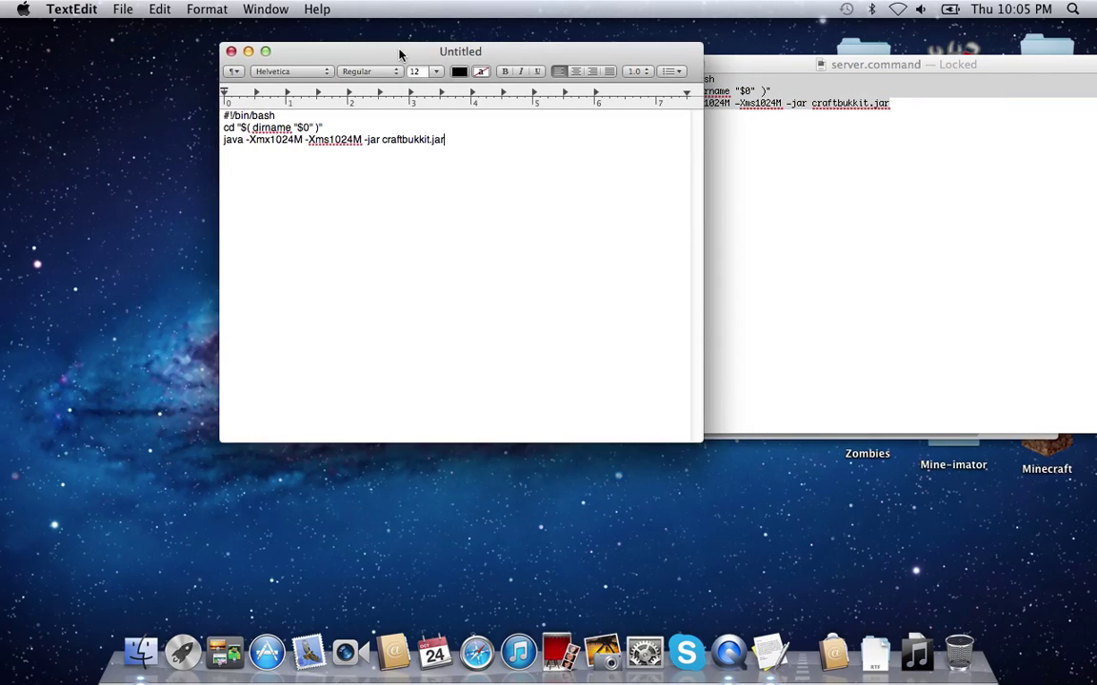
Step: Convert the Untitled document to plain text with Format > Make Plain Text
click(205, 9)
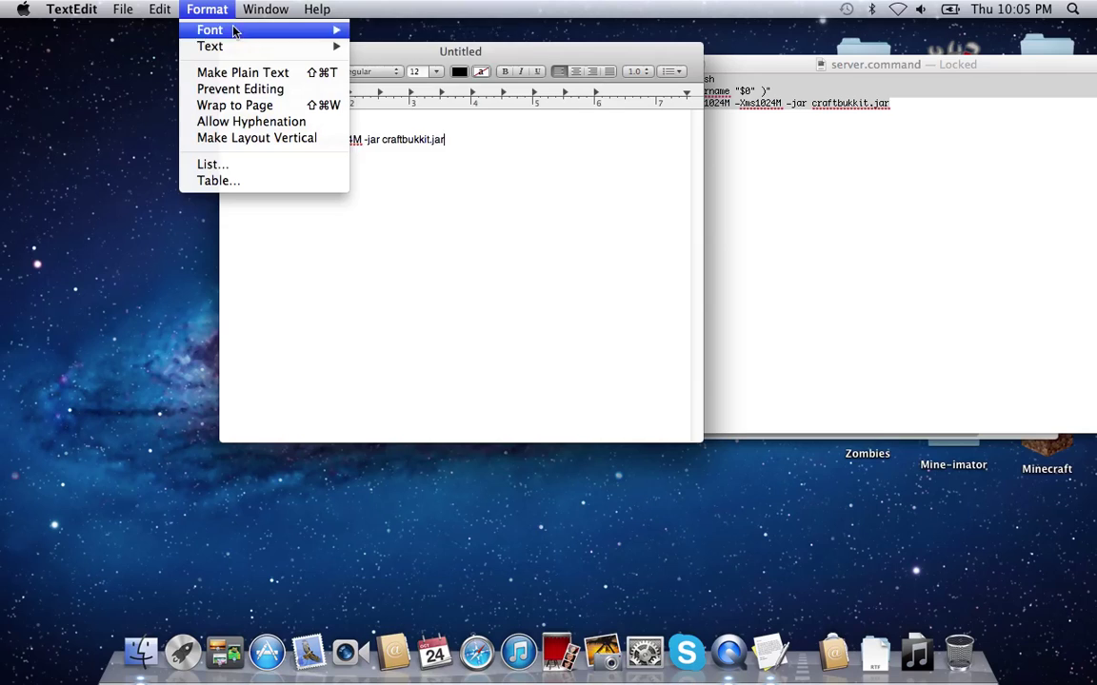
click(251, 78)
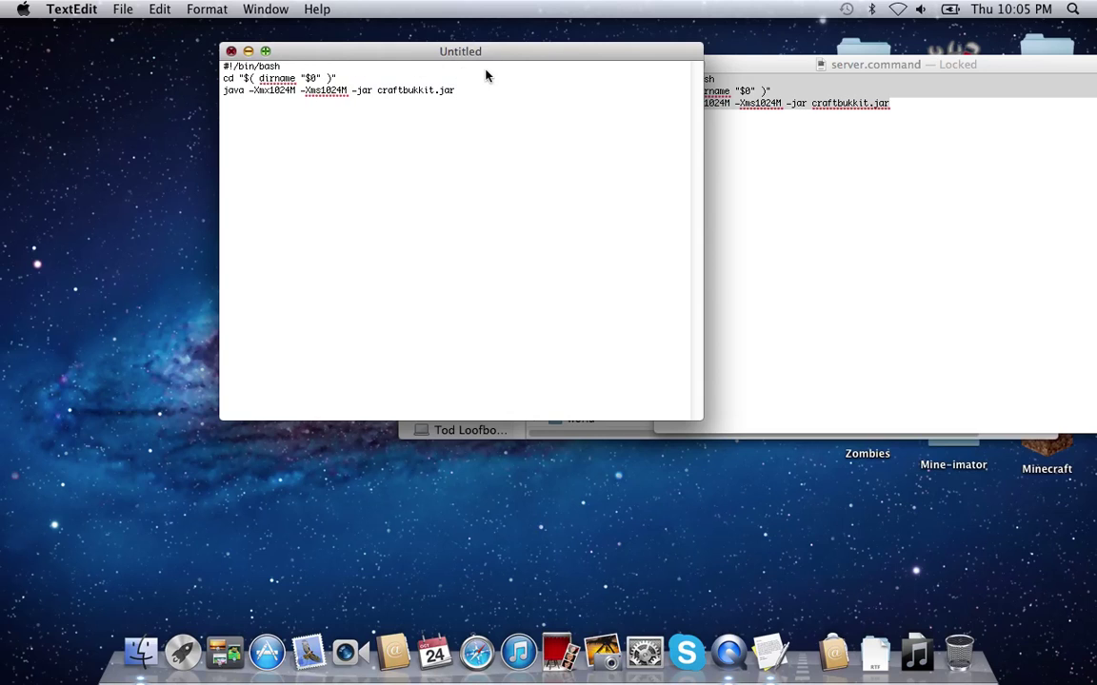
drag(462, 52, 586, 162)
Step: Save the Untitled script to the Desktop and close the TextEdit and Tekkit_Server windows
key(cmd+w)
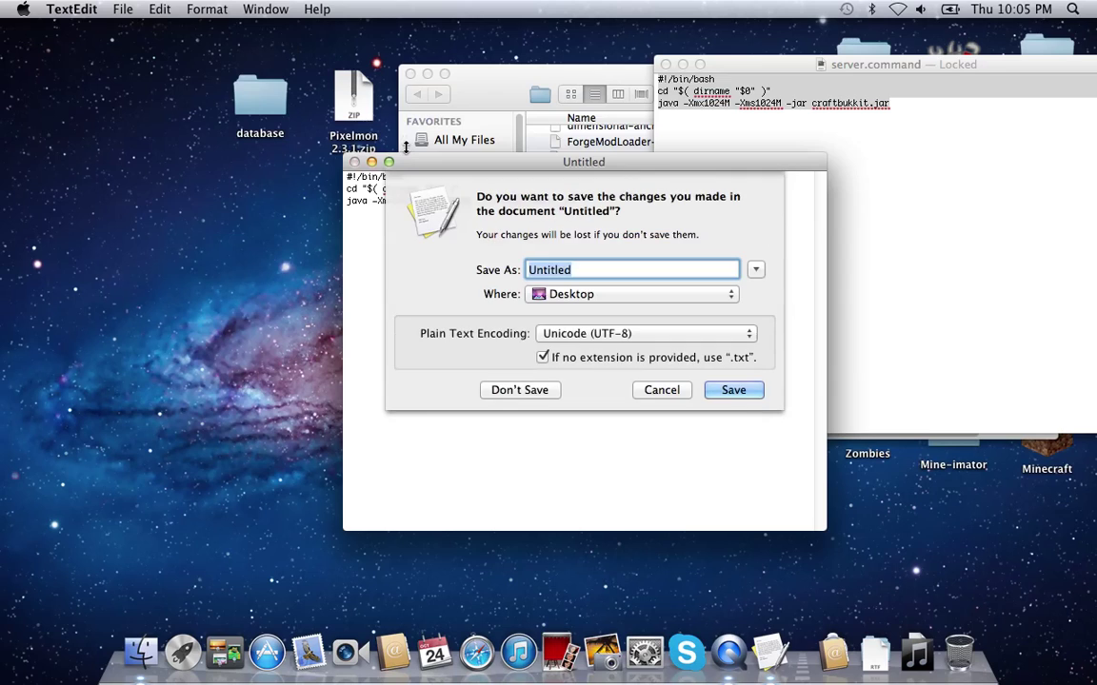
key(Escape)
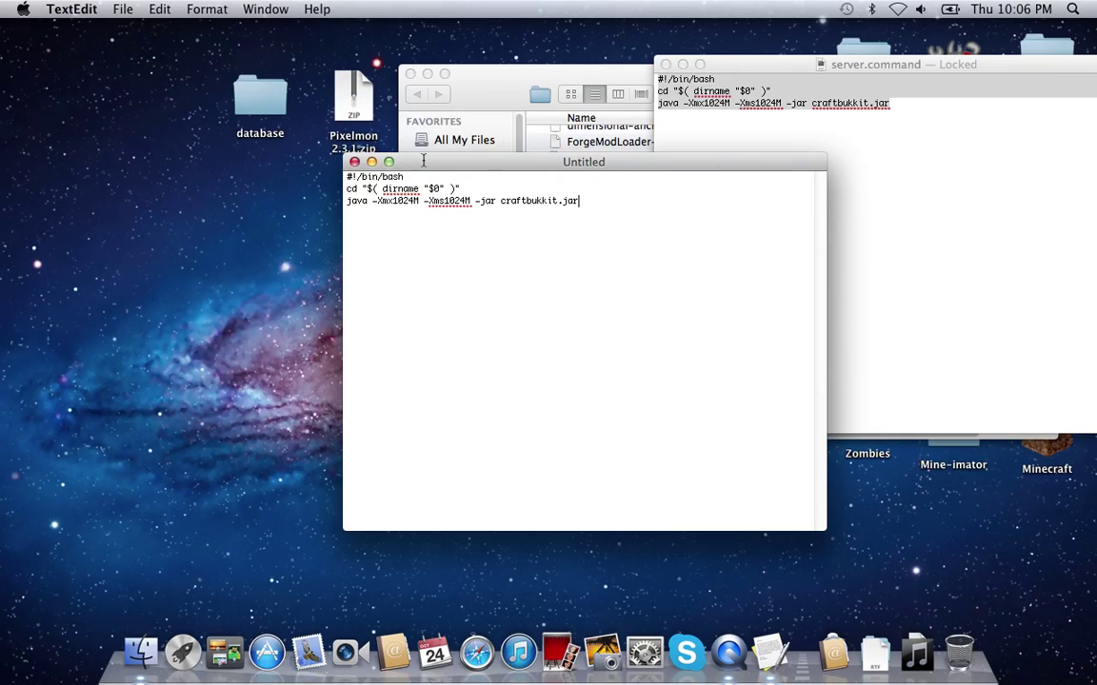
key(super+w)
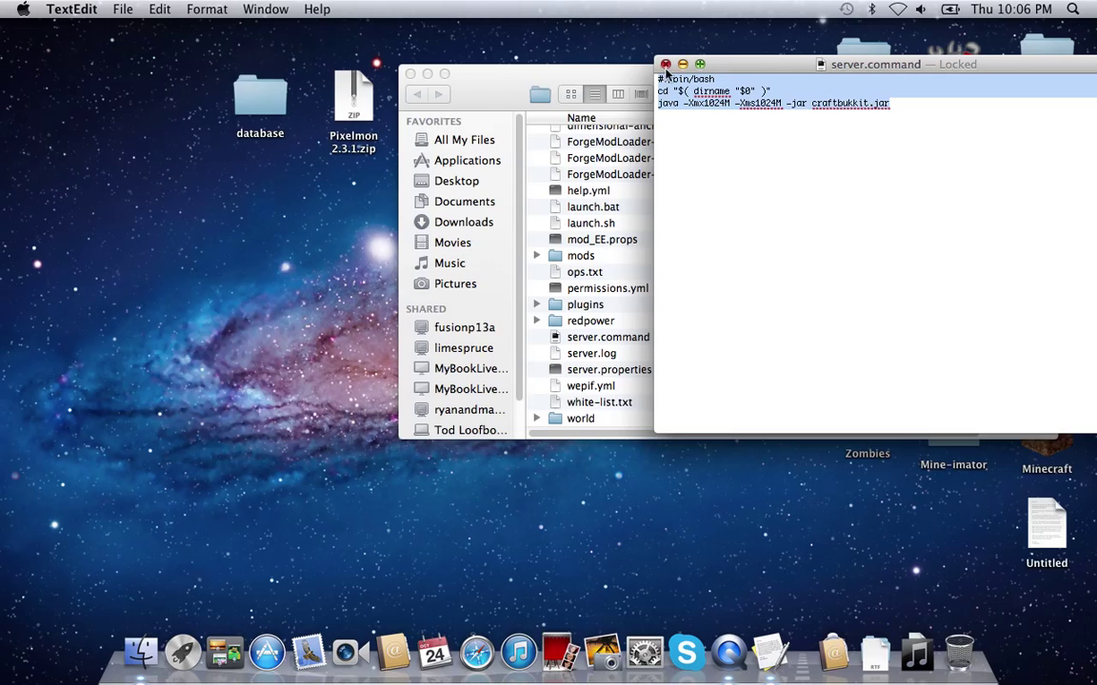
key(super+w)
right_click(628, 337)
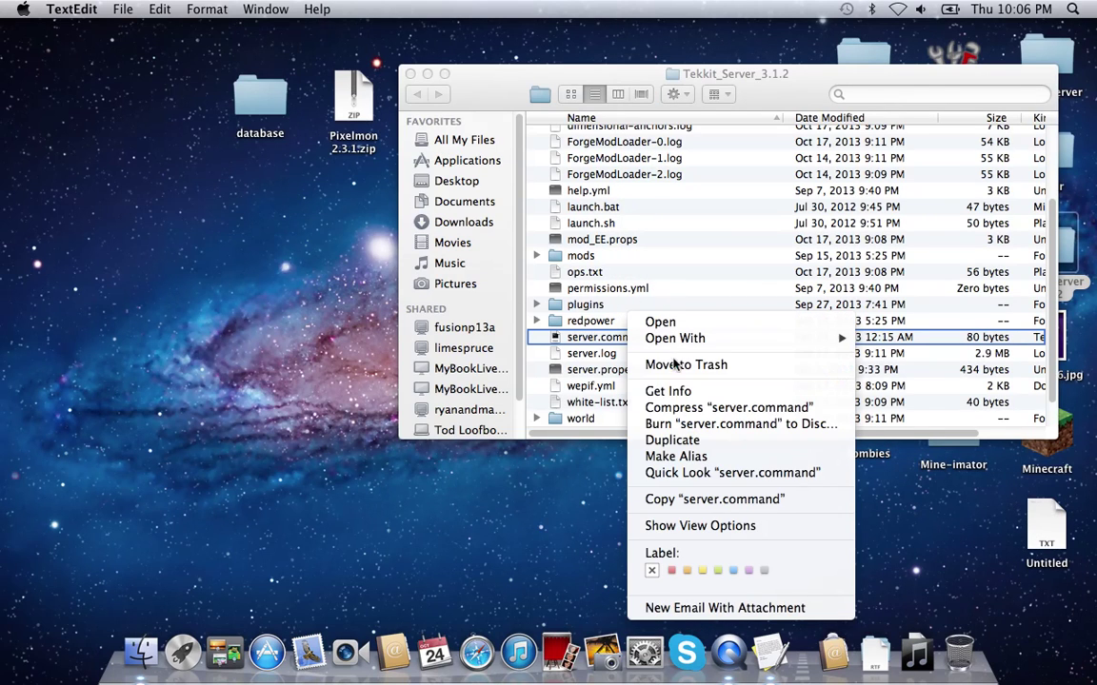
key(Escape)
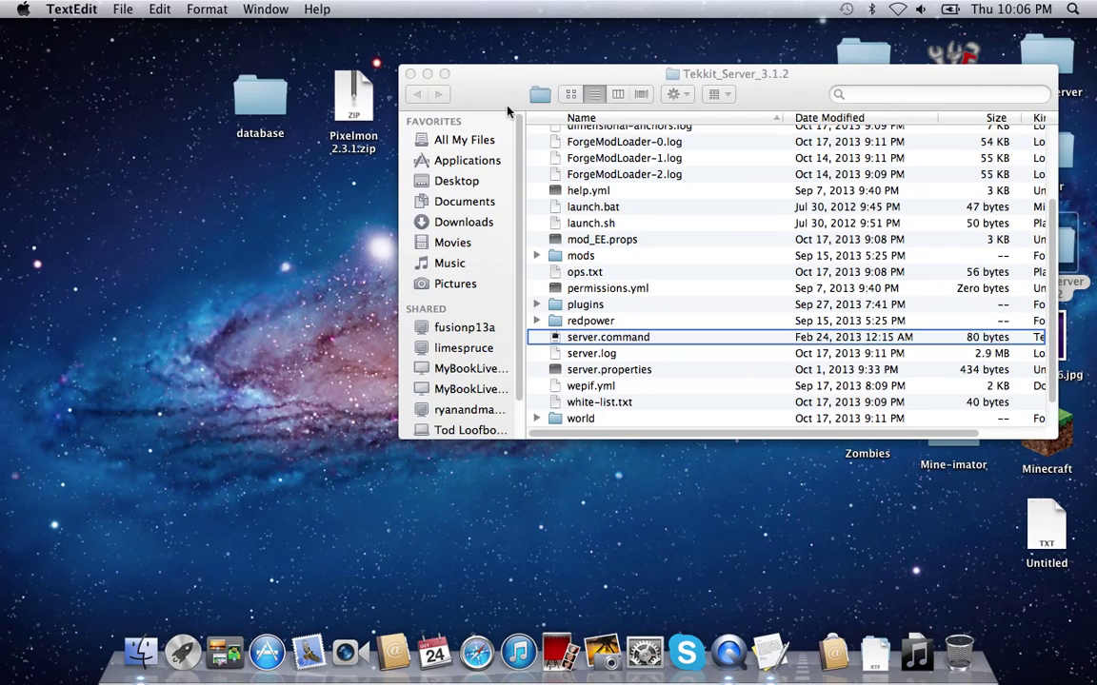
click(410, 73)
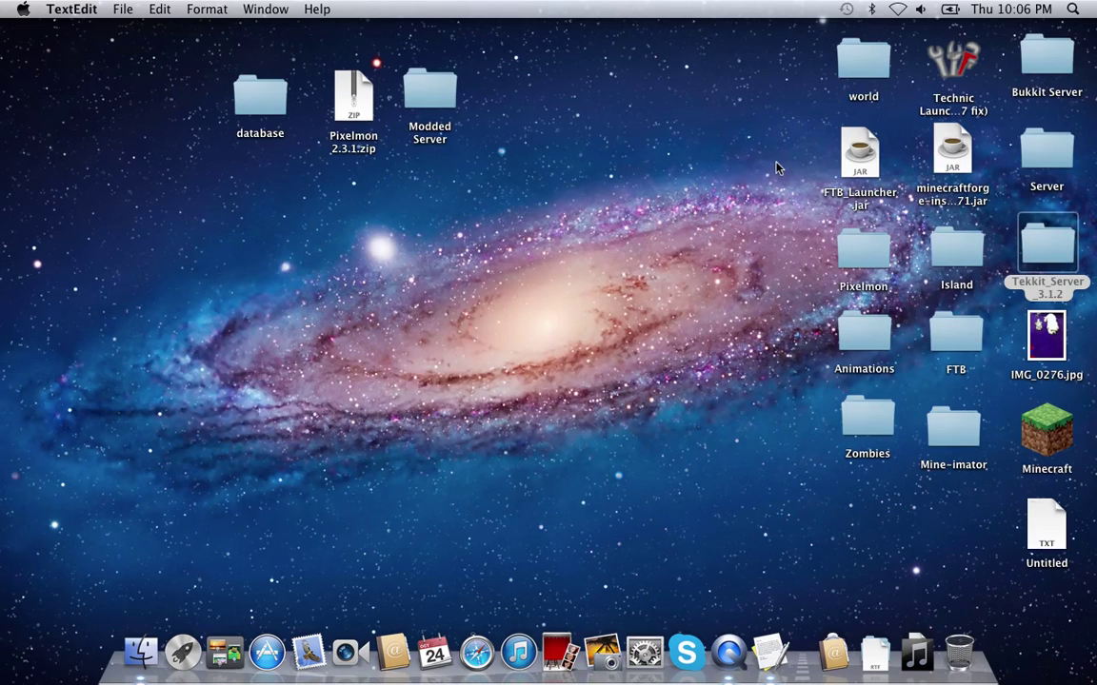
Step: Rename the desktop file jdiegker.command keeping .command, trash it, and open Modded Server
drag(1051, 556, 640, 414)
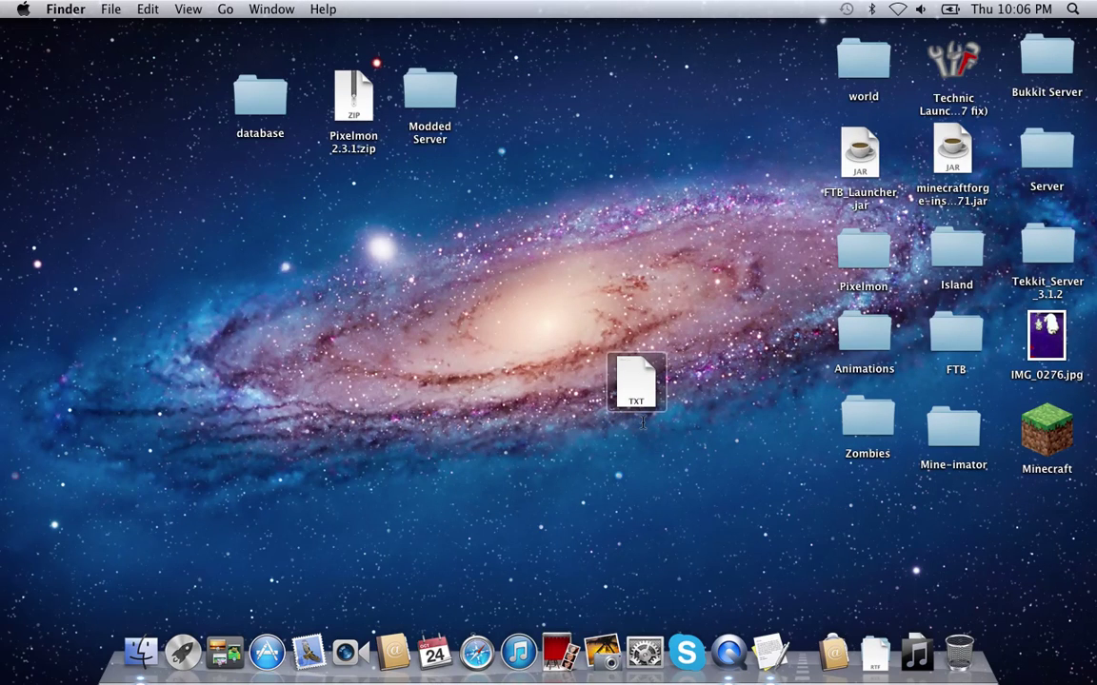
text(jdiegker.command)
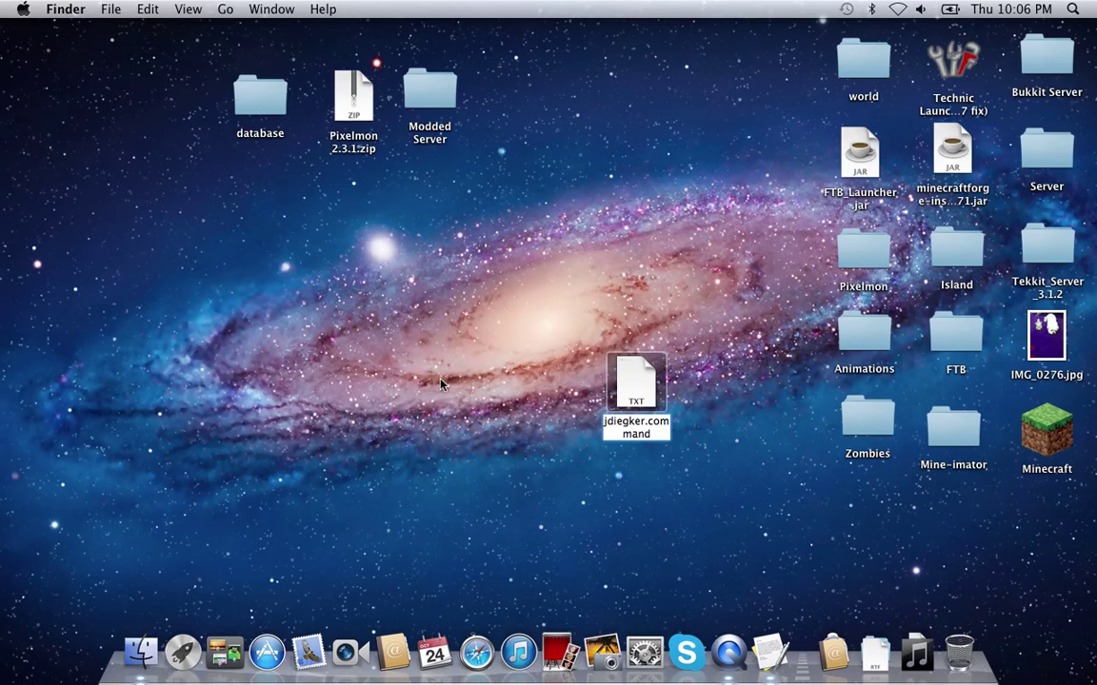
key(Return)
click(647, 249)
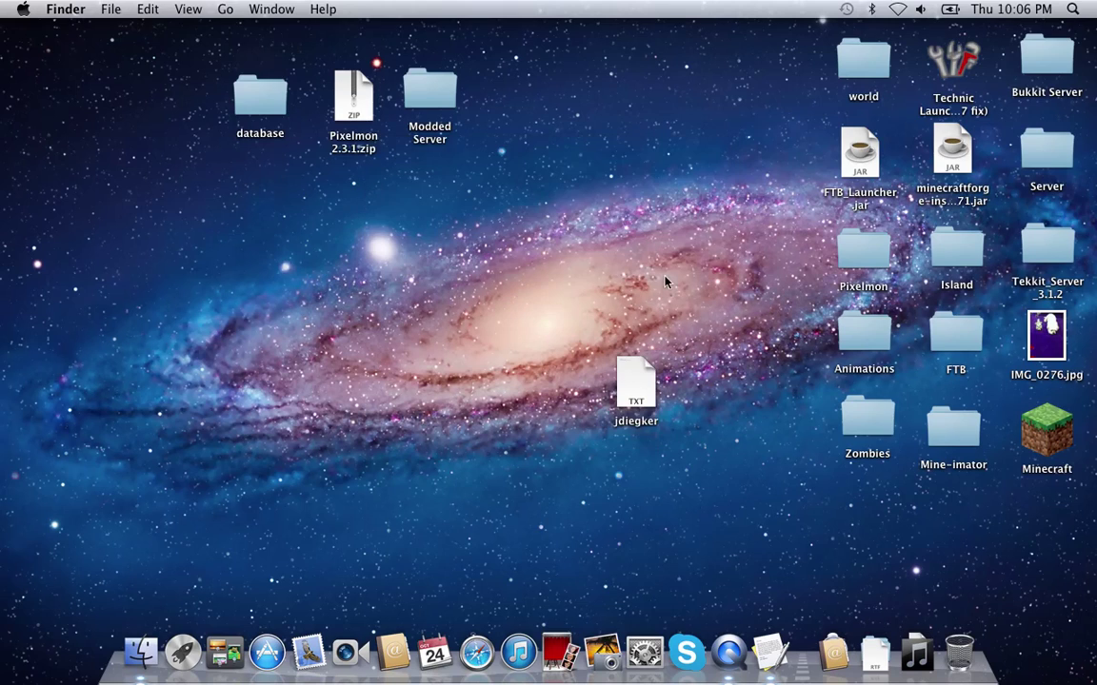
drag(633, 380, 961, 650)
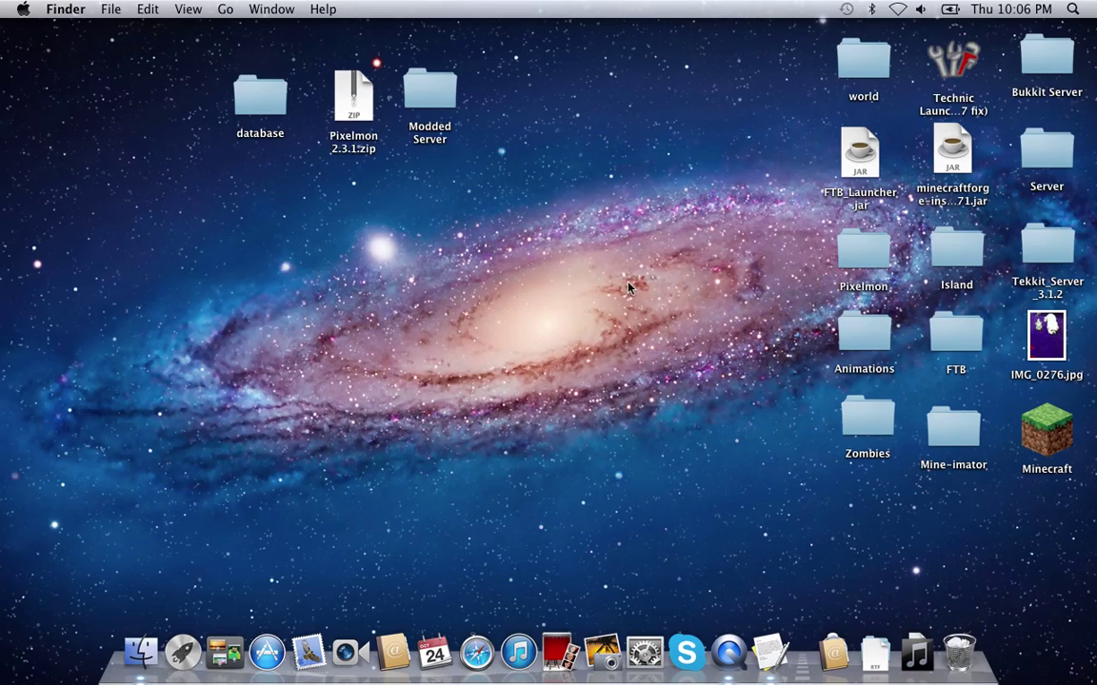
double_click(429, 119)
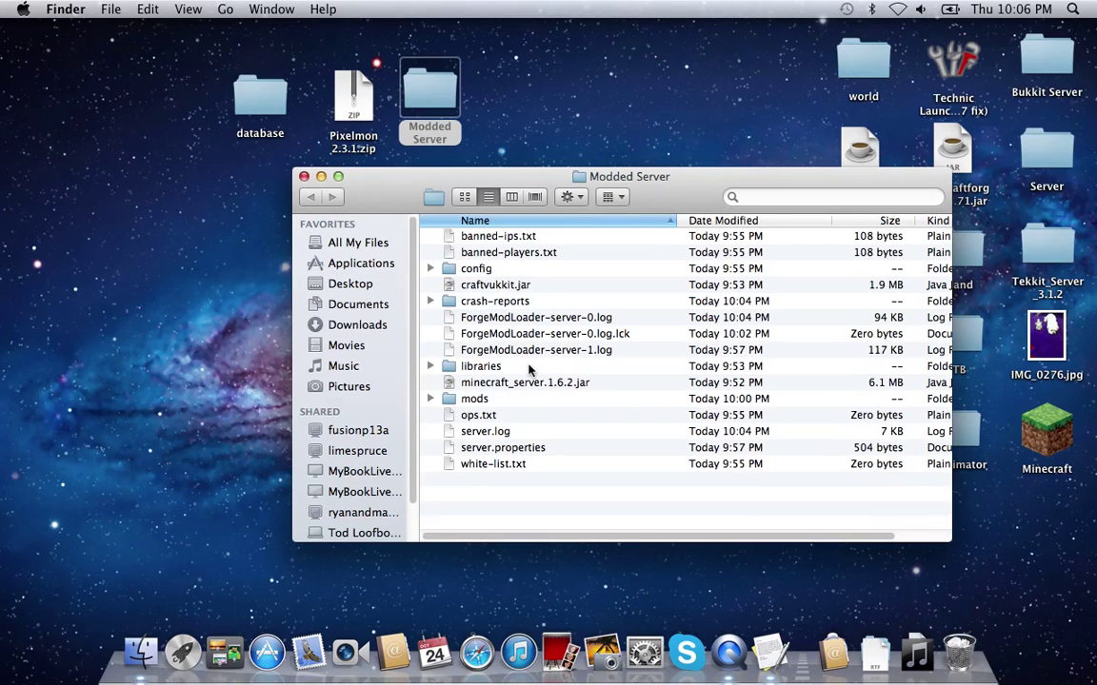
Step: Paste server.command into the Modded Server folder and run it
right_click(540, 486)
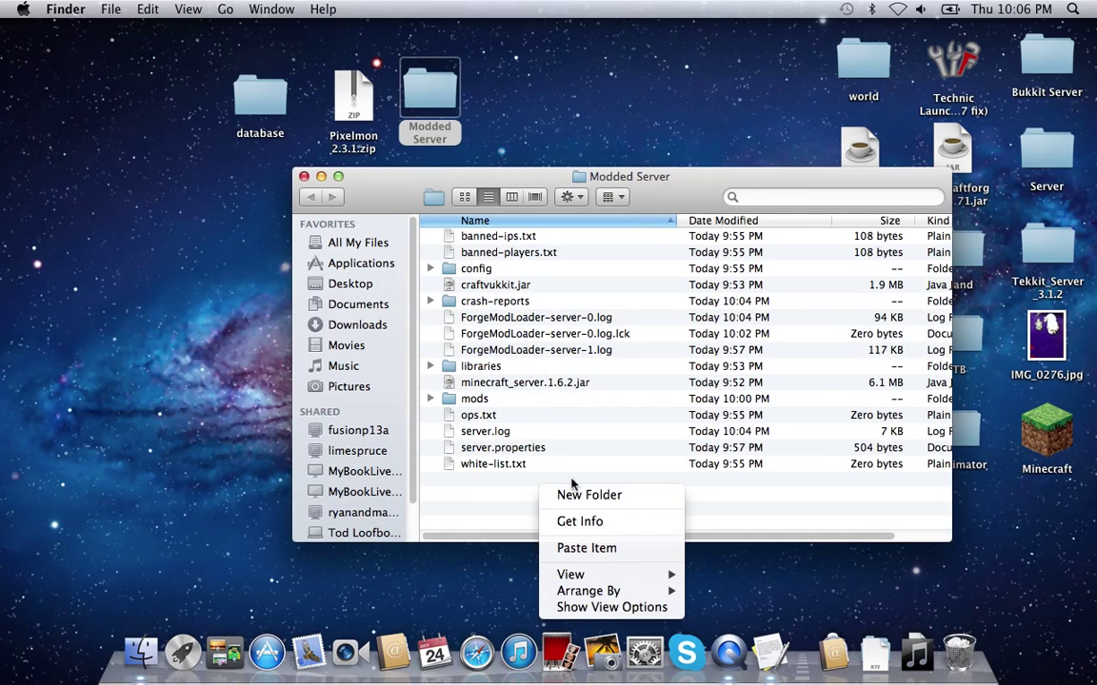
click(597, 550)
double_click(515, 433)
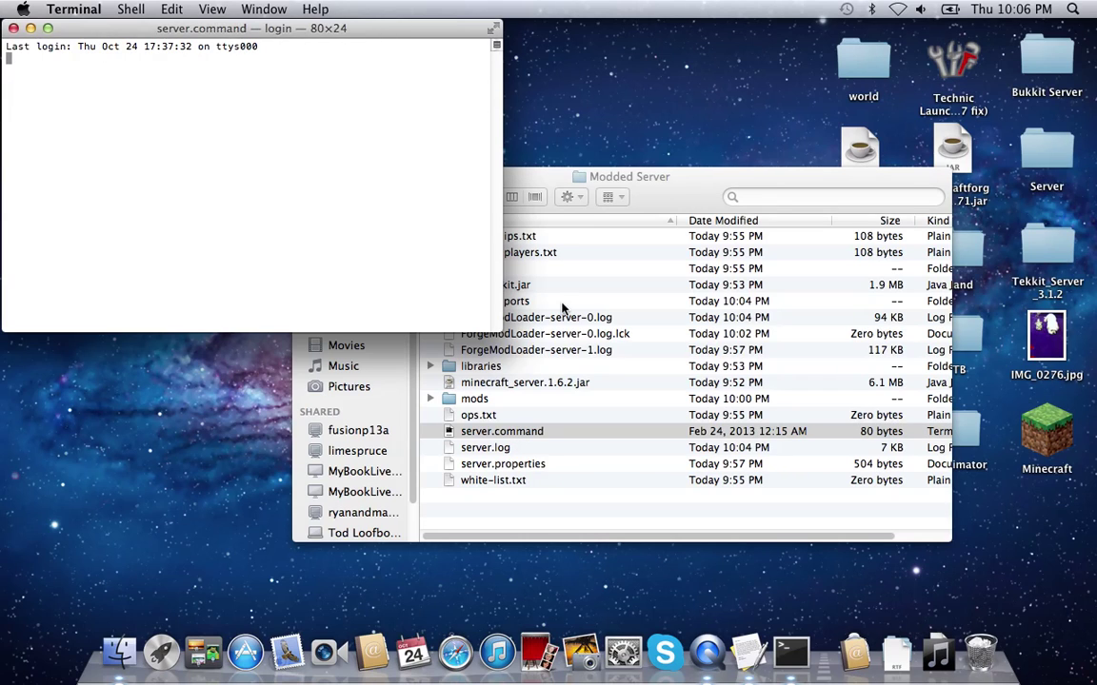
Step: Close the Terminal window showing the 'Unable to access jarfile craftbukkit.jar' error
click(651, 193)
drag(651, 193, 679, 180)
click(228, 54)
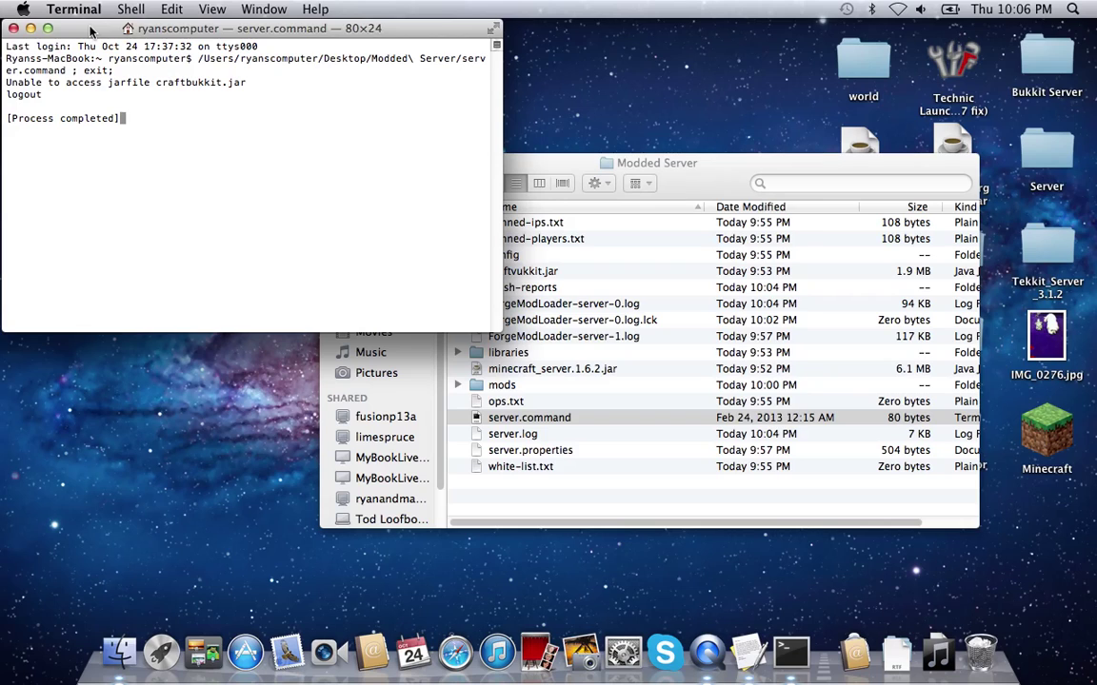
click(14, 28)
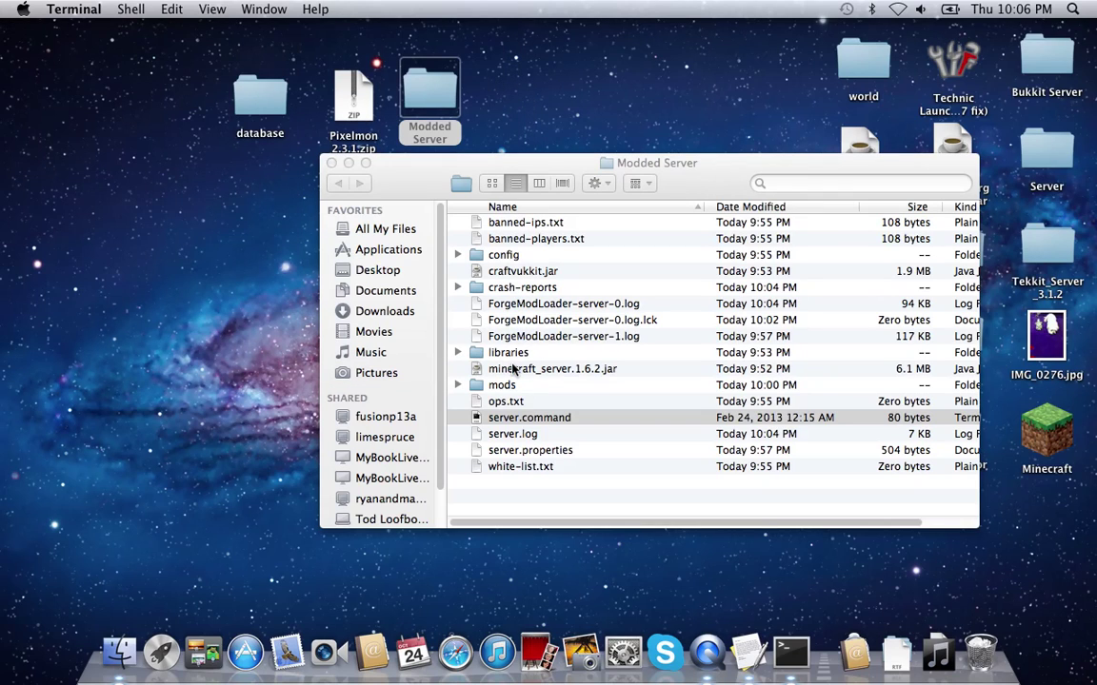
key(super+q)
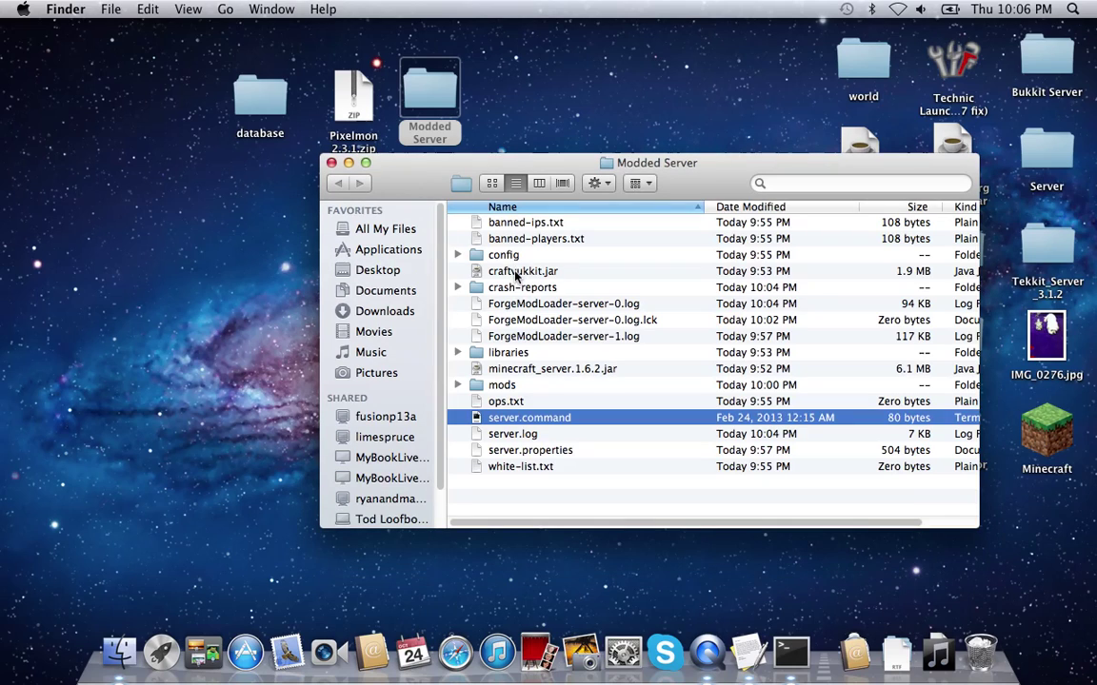
Step: Fix craftvukkit.jar to craftbukkit.jar and rerun server.command so Forge starts loading
click(515, 275)
click(515, 275)
click(515, 275)
key(Delete)
text(b)
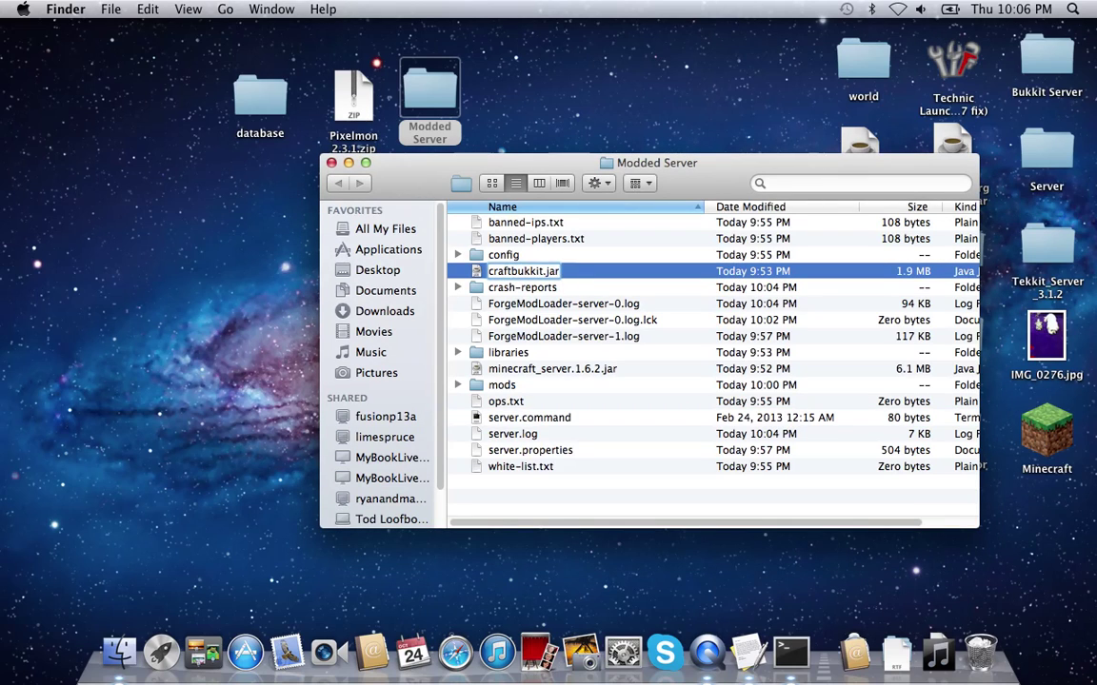
key(Escape)
double_click(558, 419)
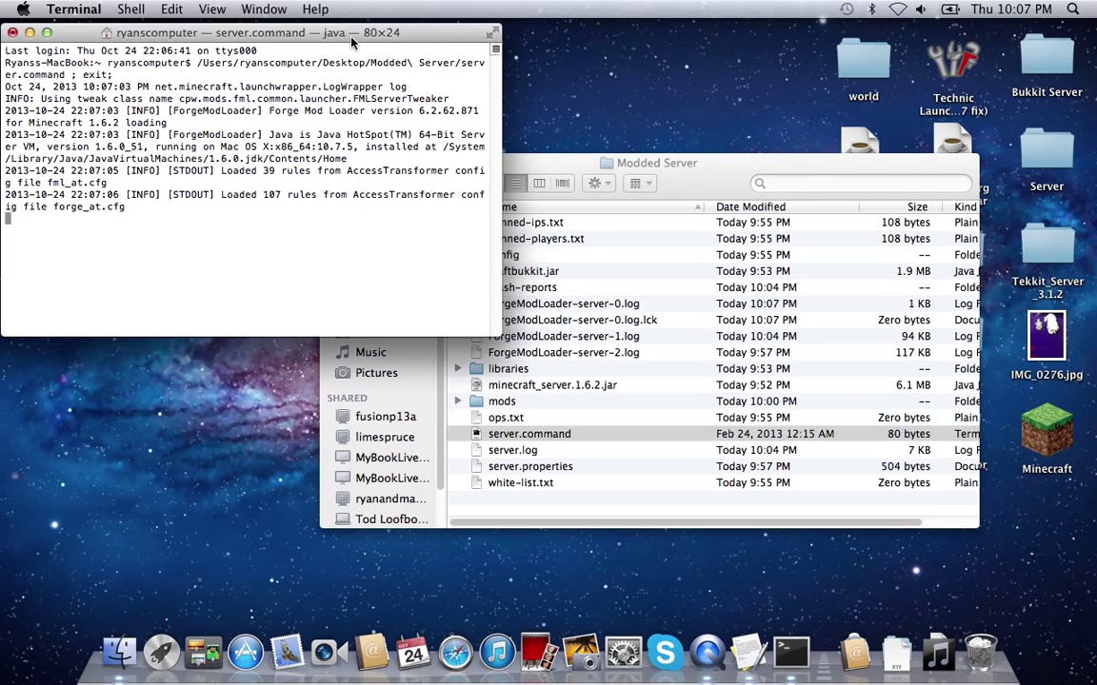
drag(351, 34, 528, 47)
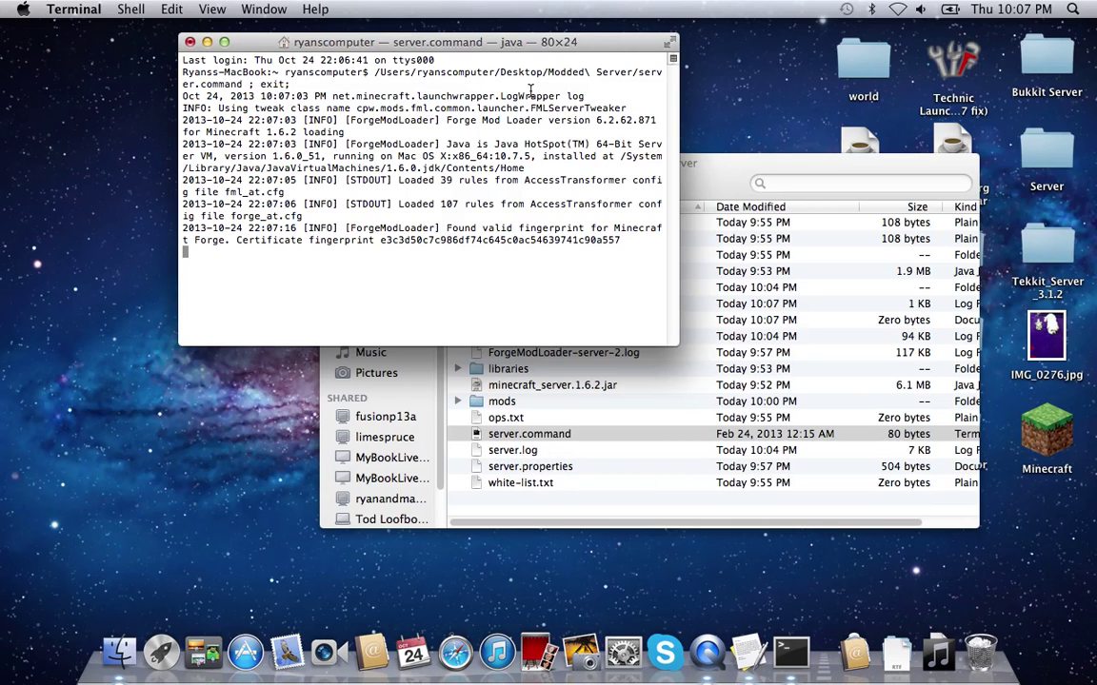
drag(489, 41, 353, 29)
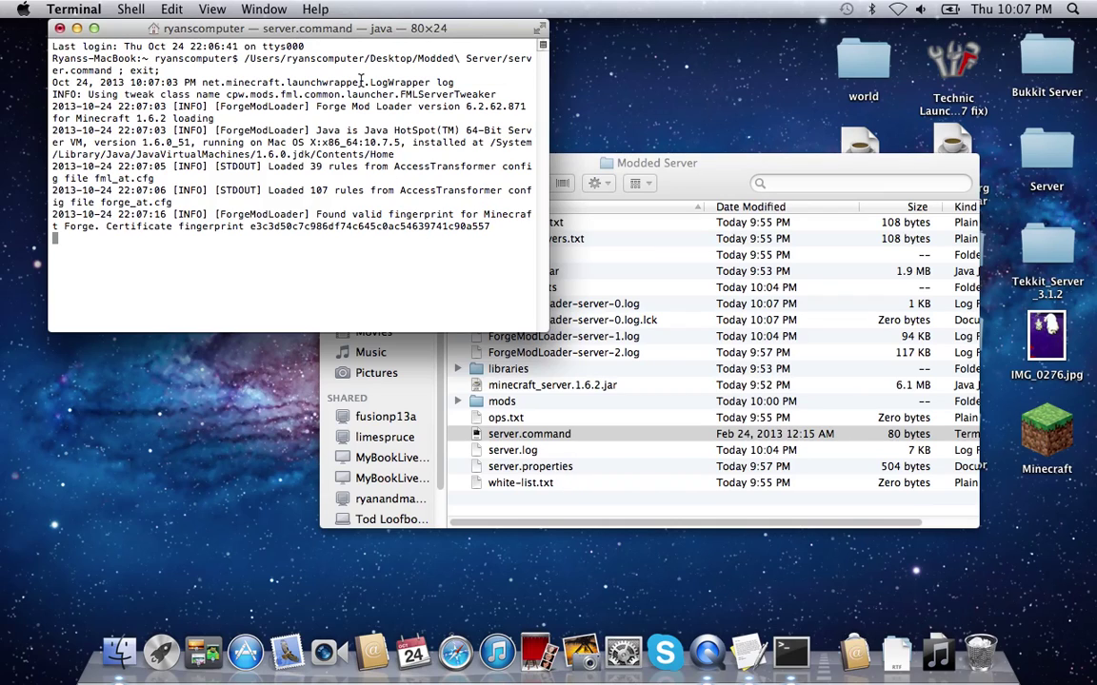
Step: Open server.properties with TextEdit chosen from the Choose Application list
right_click(562, 469)
mouse_move(628, 342)
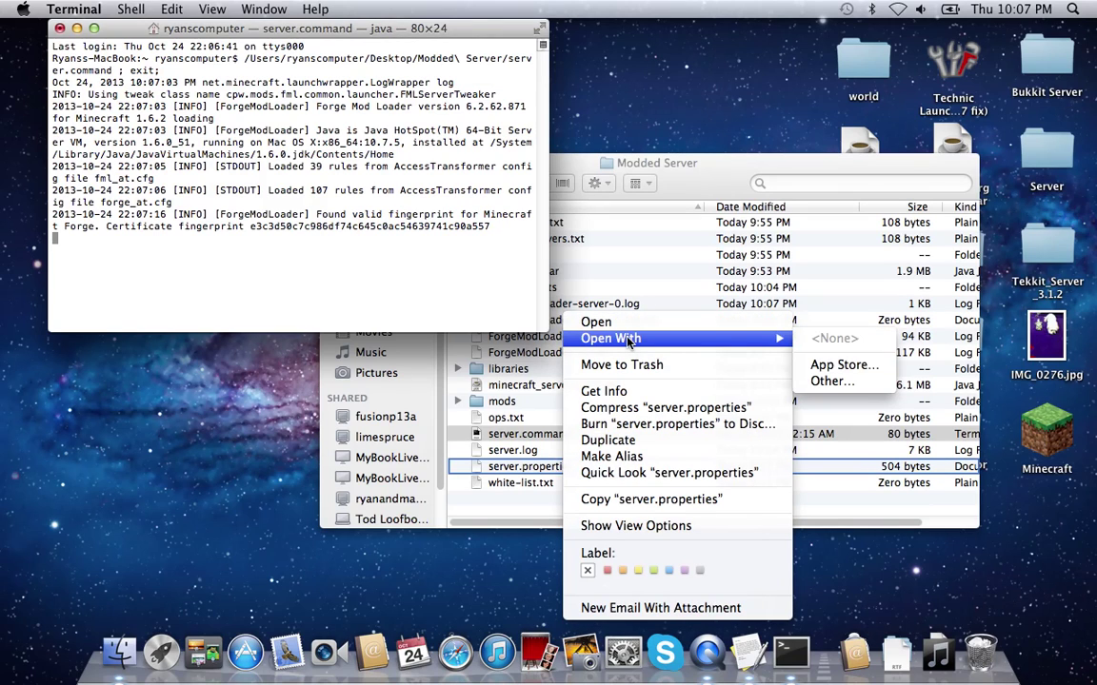
key(Escape)
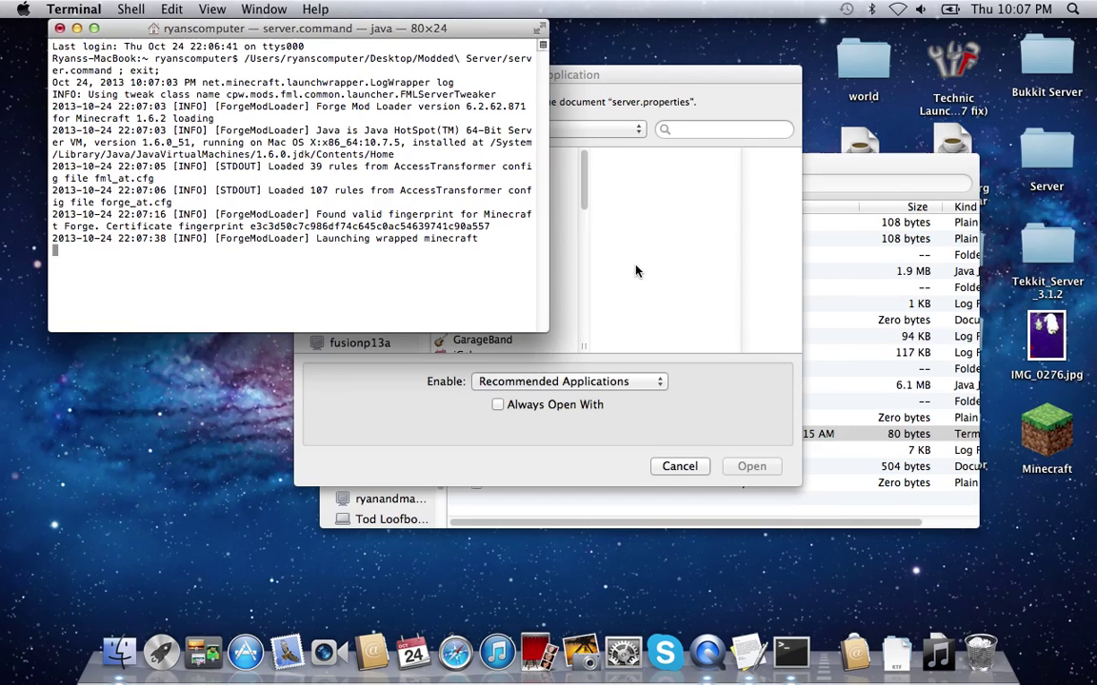
scroll(494, 276, down, 3)
scroll(495, 285, up, 3)
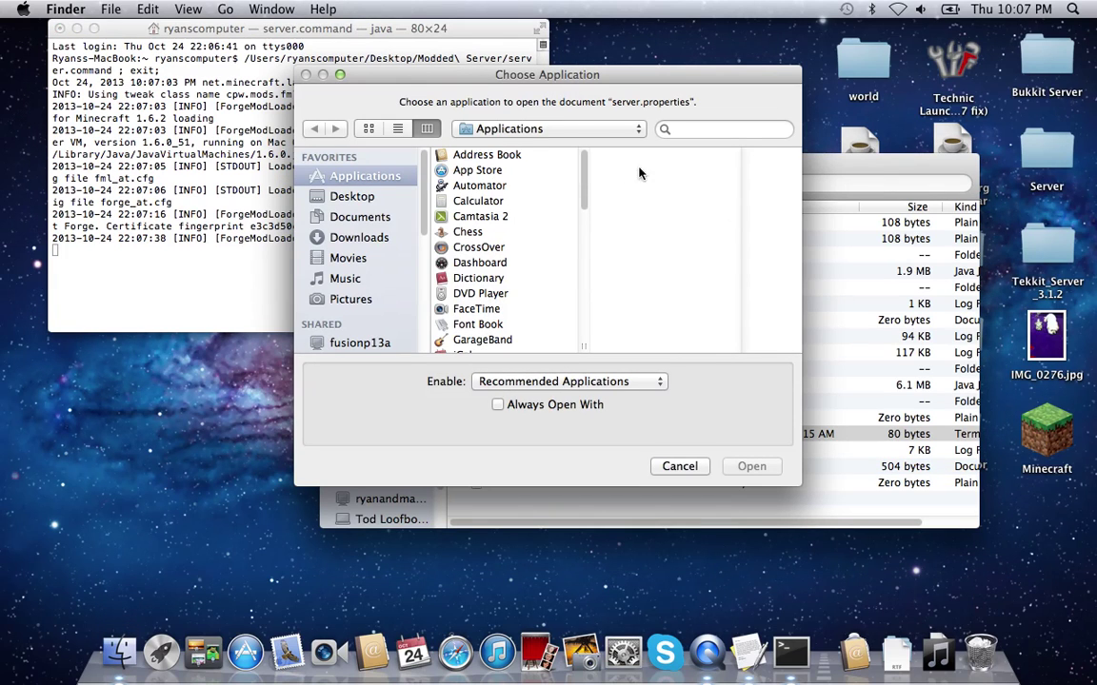
scroll(533, 219, down, 3)
scroll(495, 238, down, 5)
scroll(470, 253, up, 3)
scroll(470, 255, up, 4)
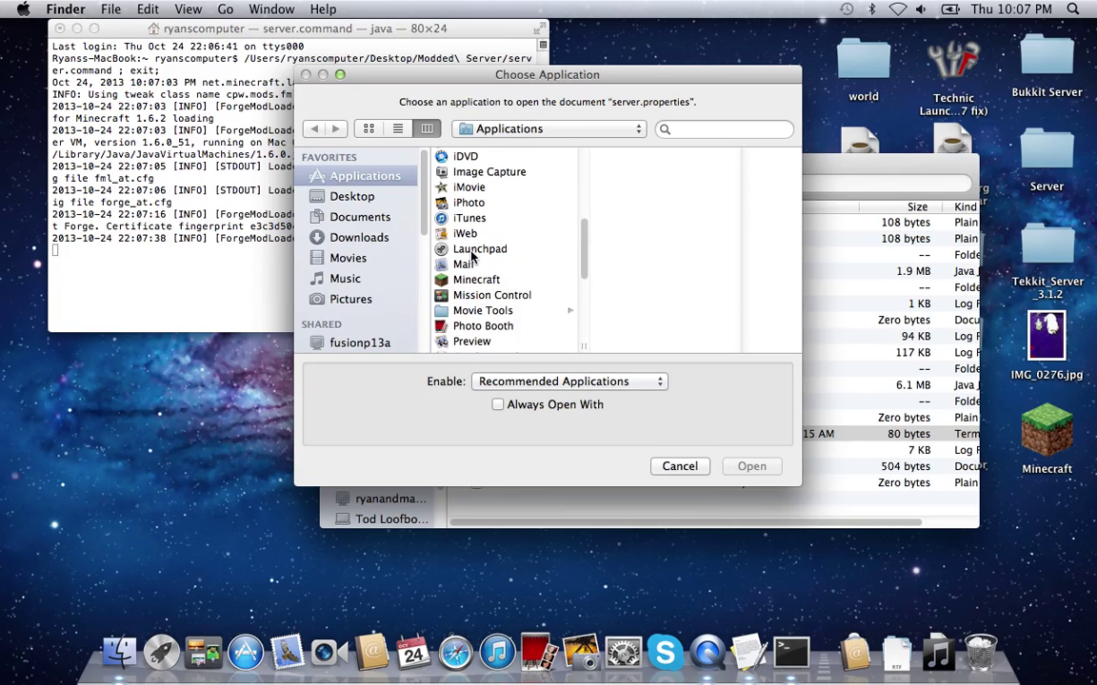
scroll(479, 225, up, 2)
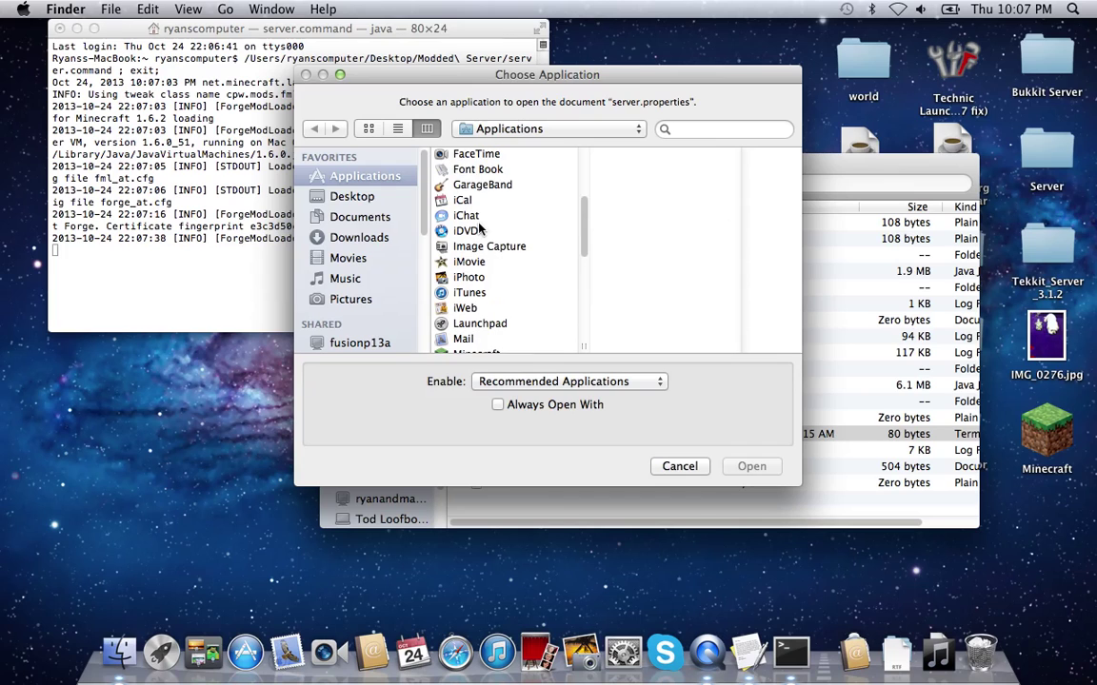
scroll(481, 228, down, 6)
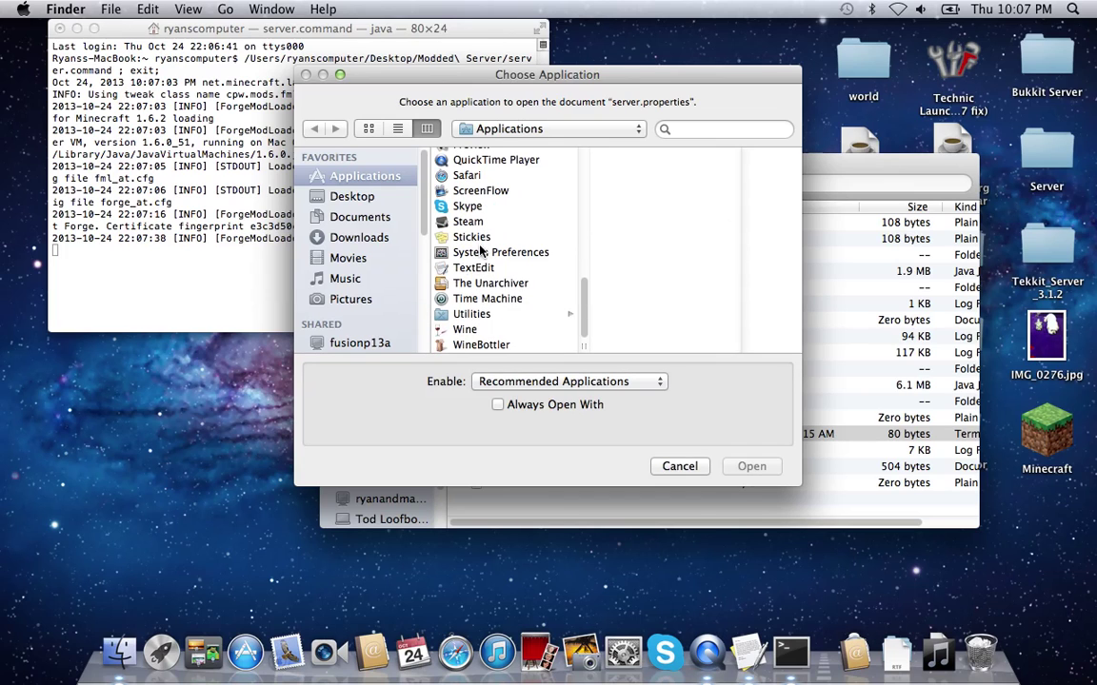
click(473, 268)
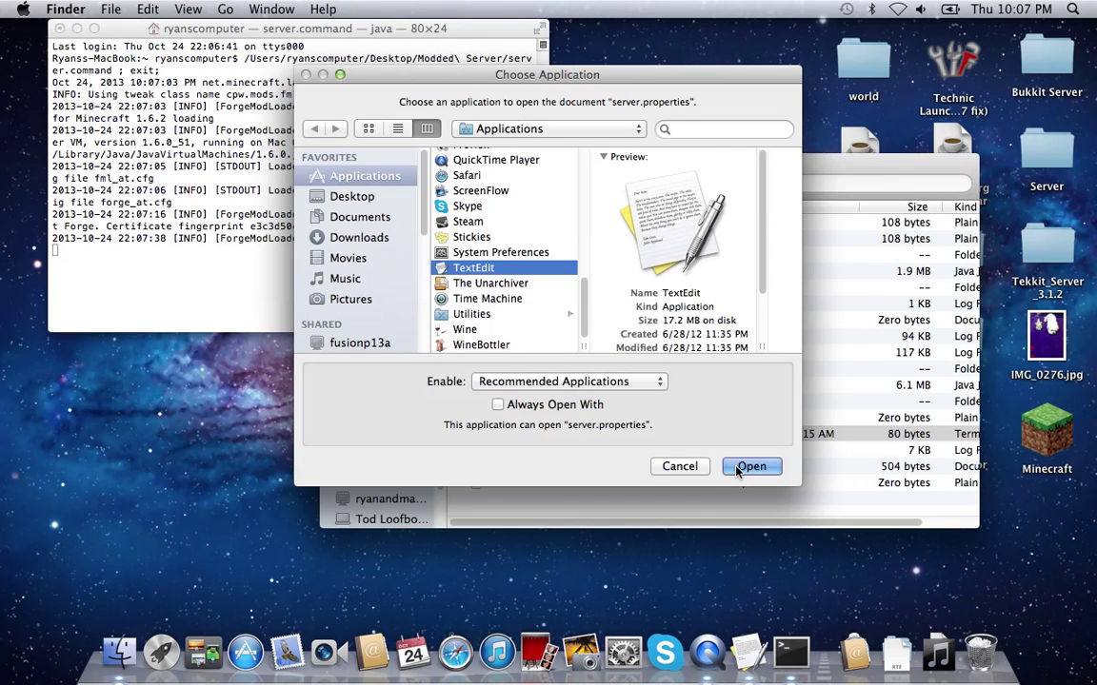
click(748, 467)
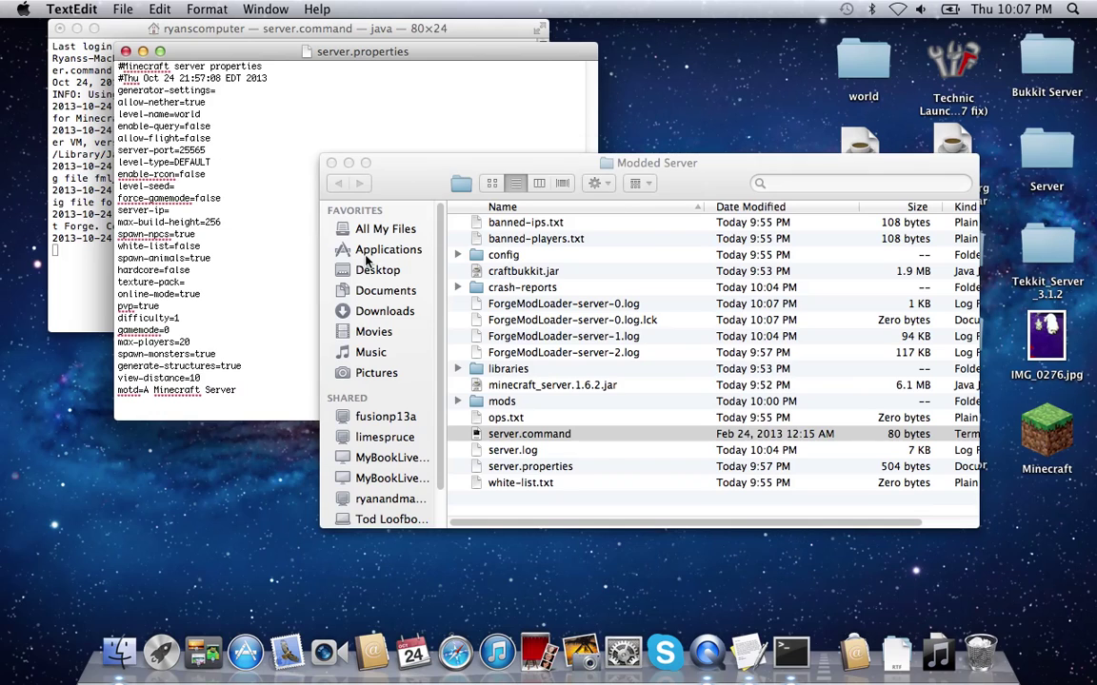
Step: Edit the server-port value in server.properties to 25578
click(262, 201)
drag(271, 55, 617, 83)
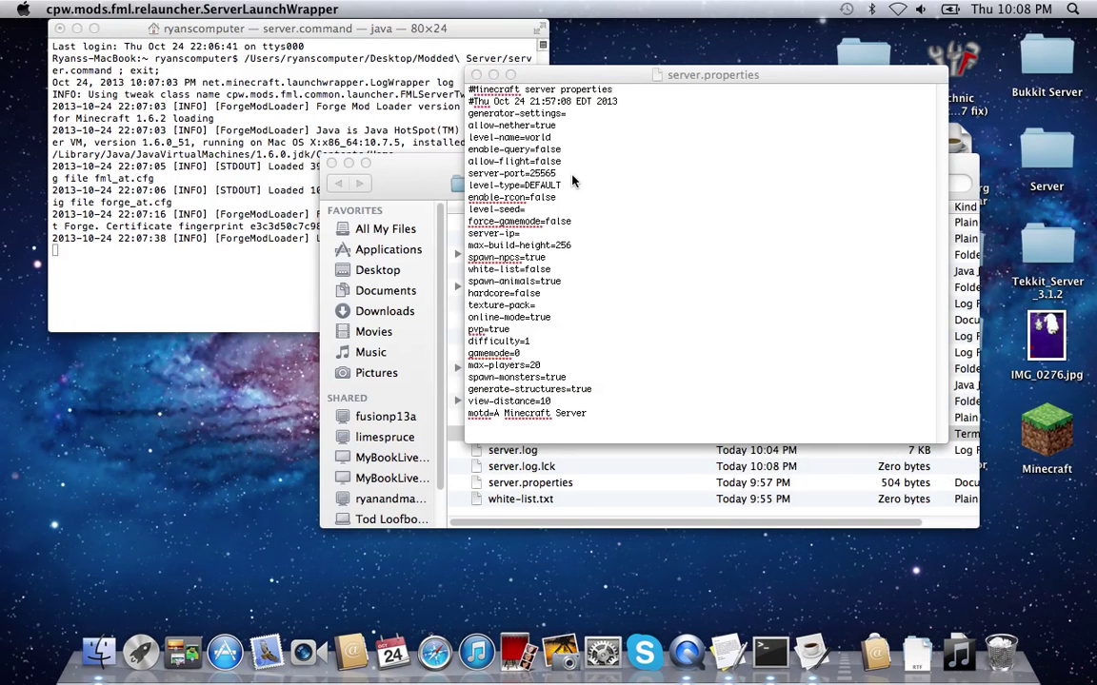
click(577, 177)
key(BackSpace)
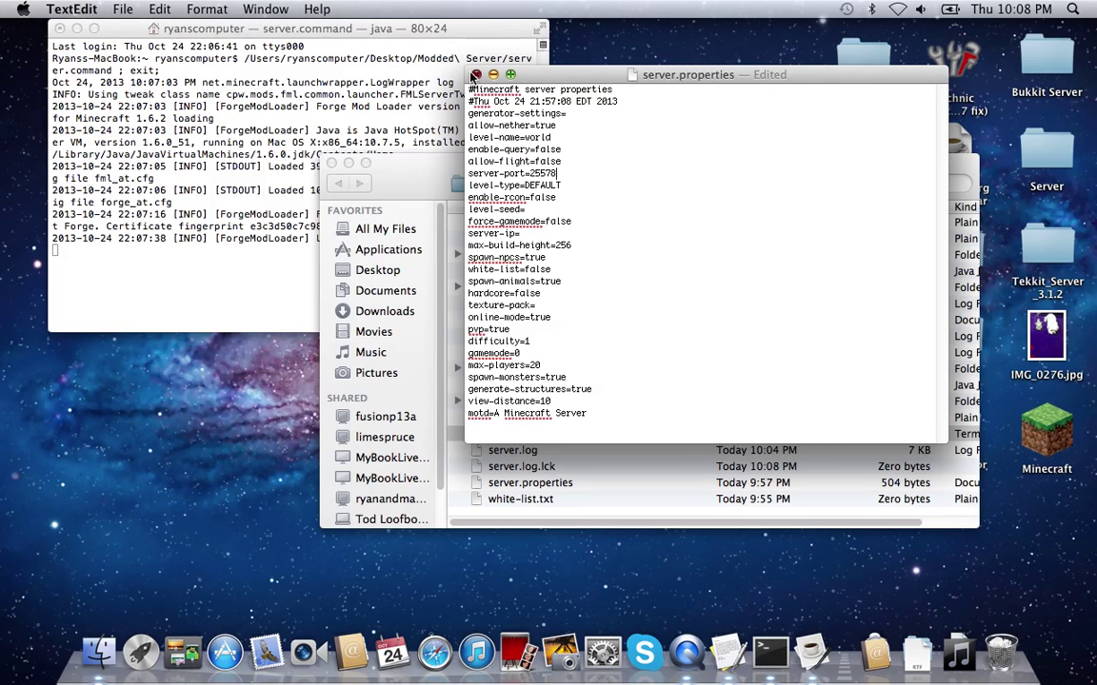
Step: Save and close server.properties, then minimize the Terminal and Minecraft server windows
click(475, 74)
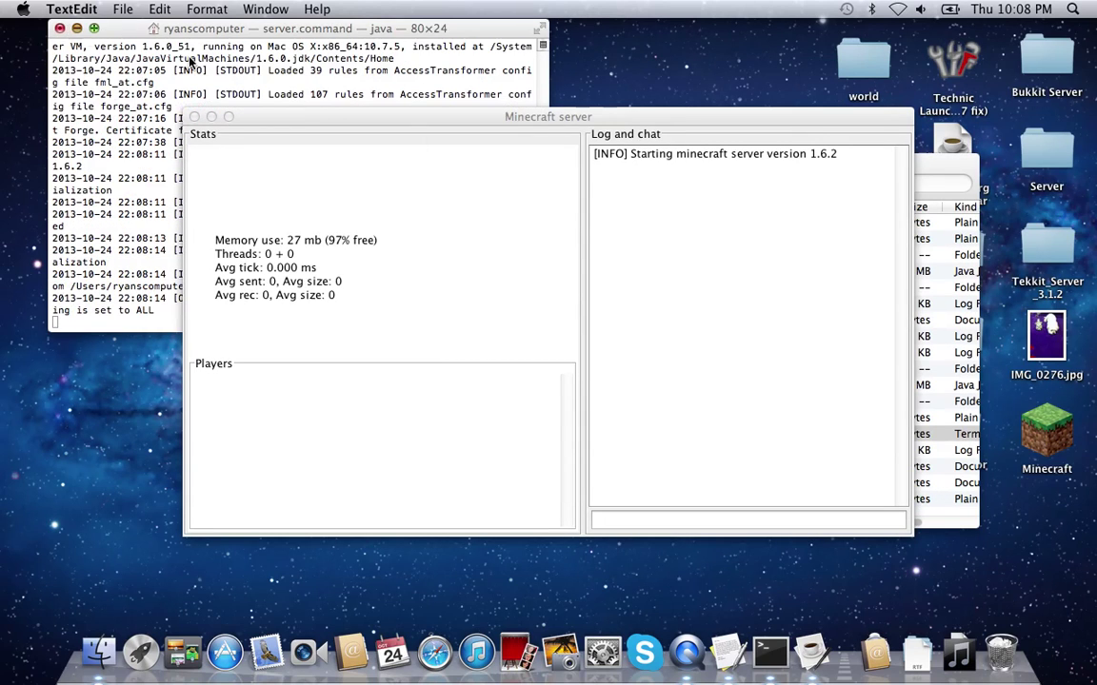
click(77, 28)
click(211, 116)
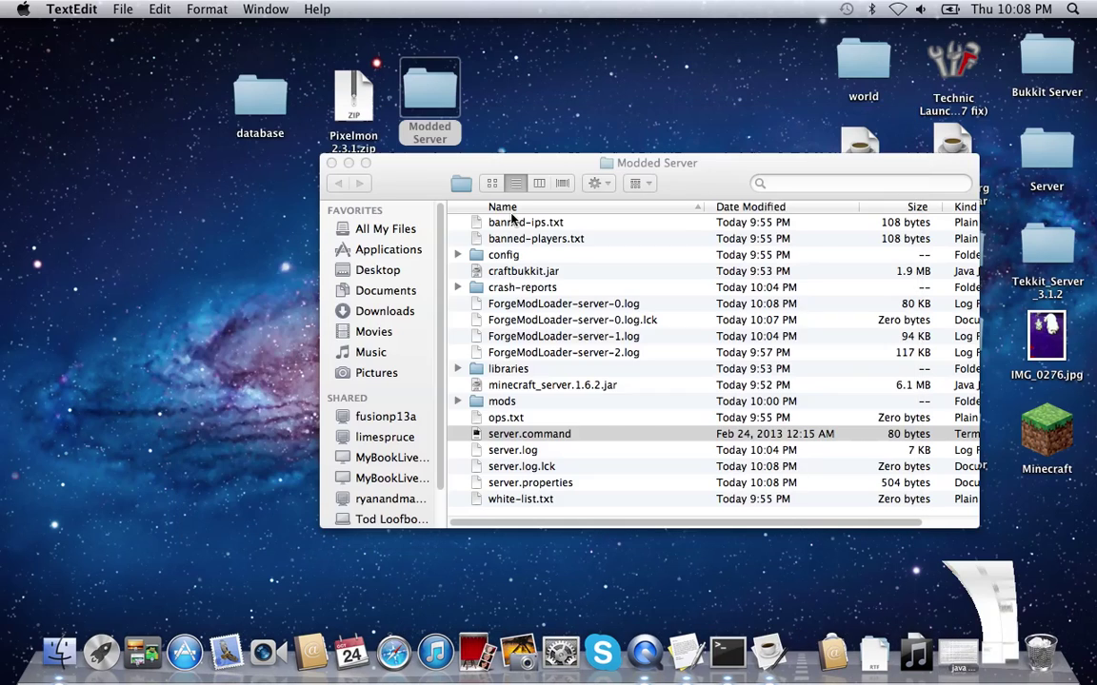